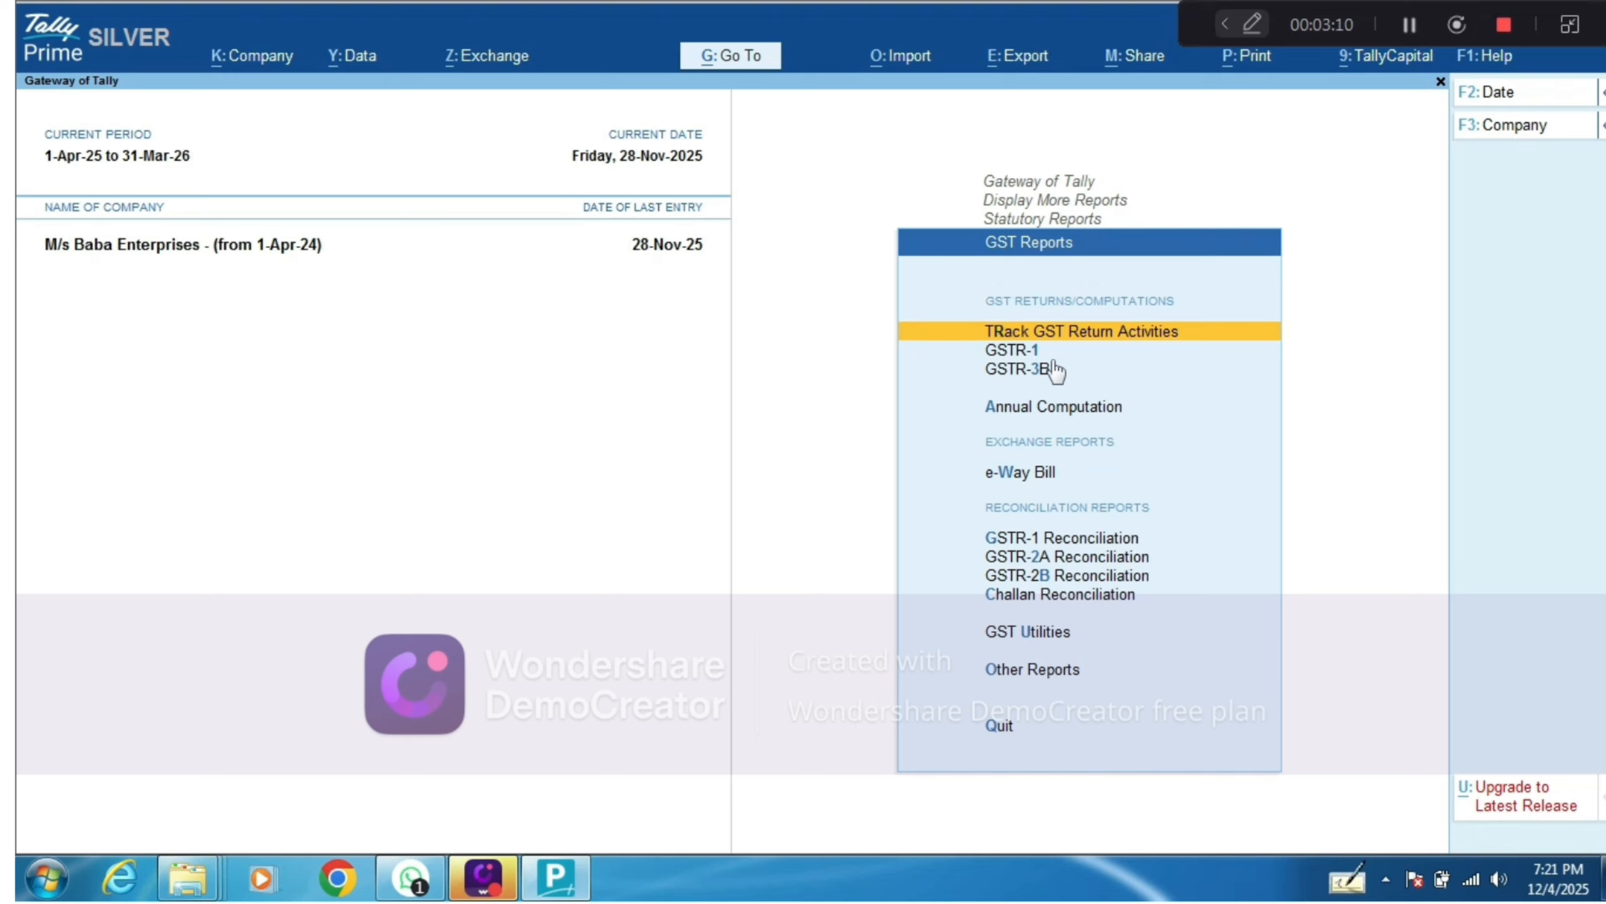
Step: Open the GSTR-1 report and set its period to November 2025
key("Down")
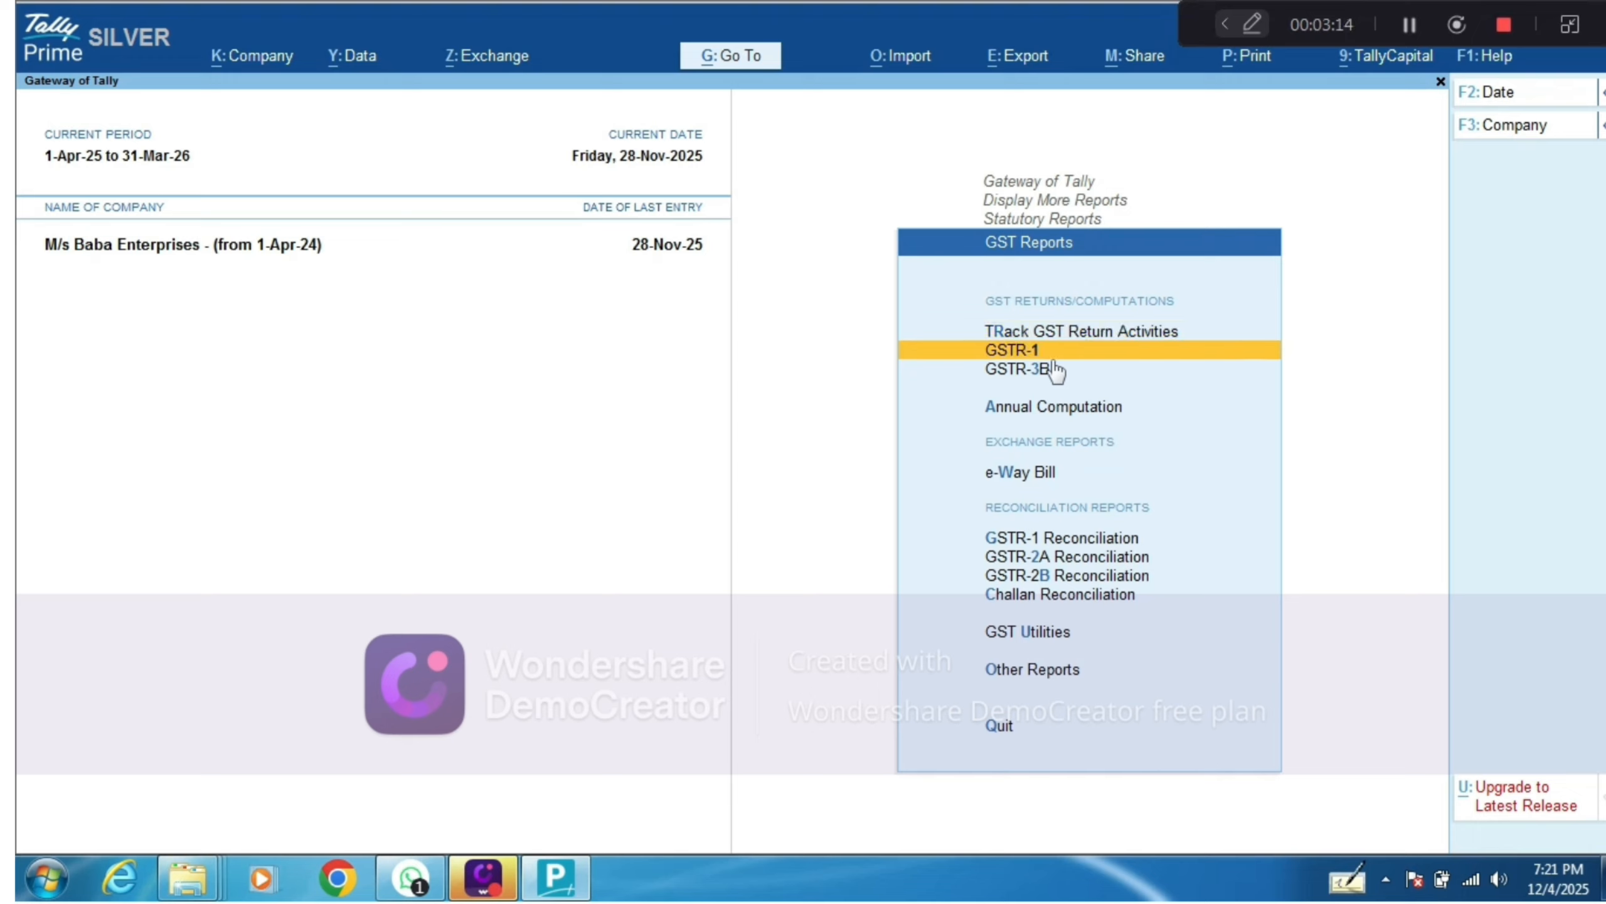
key("Return")
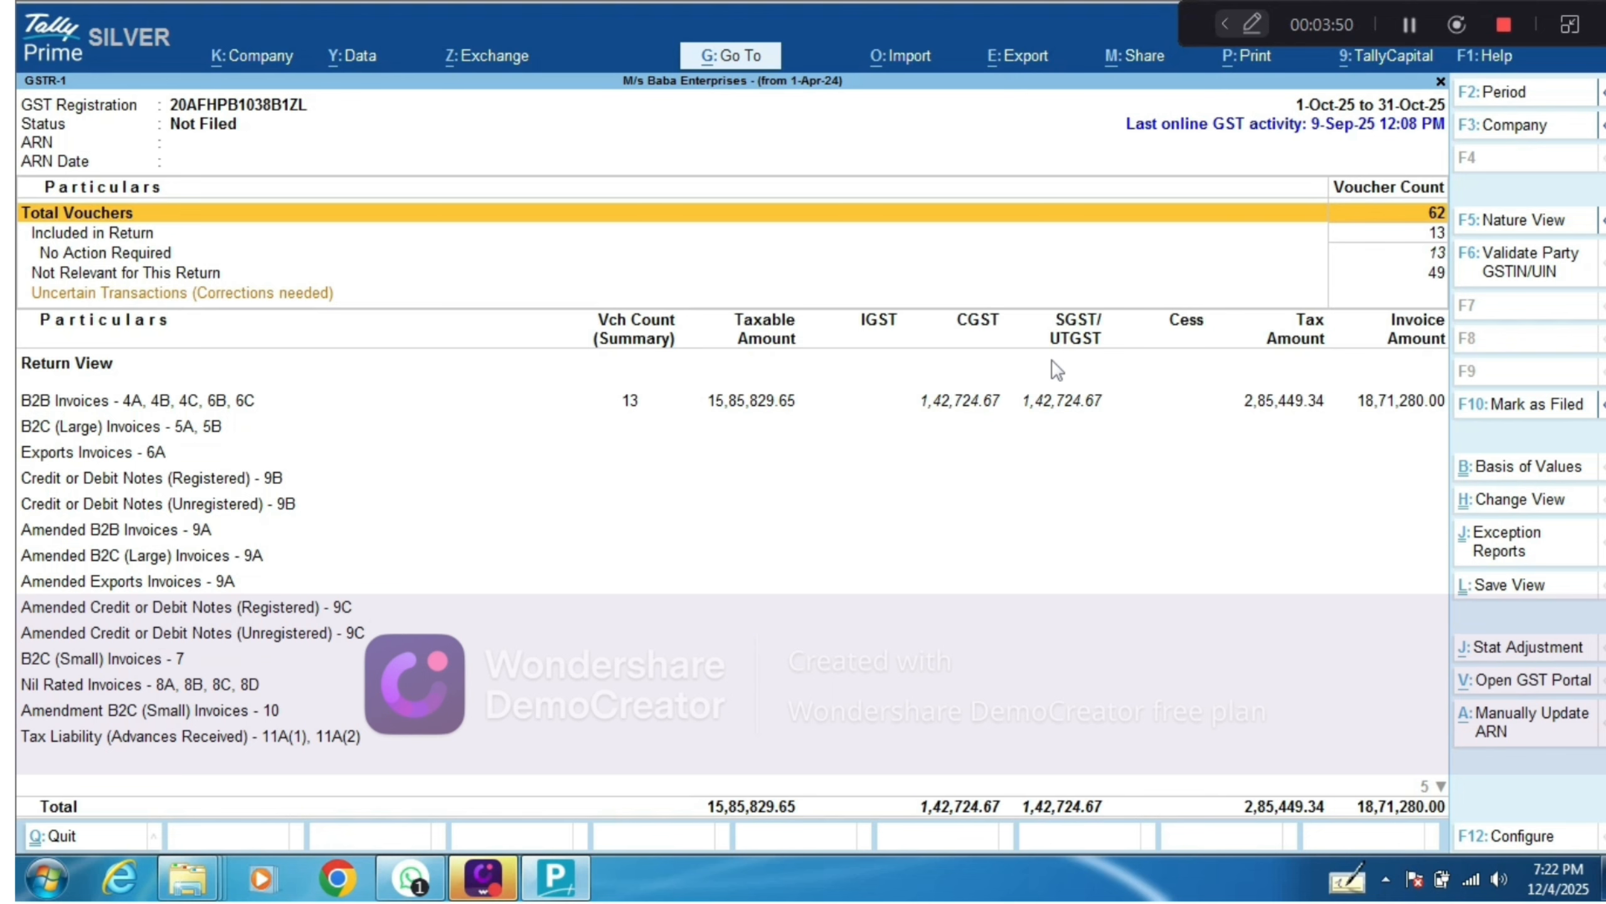
key("F2")
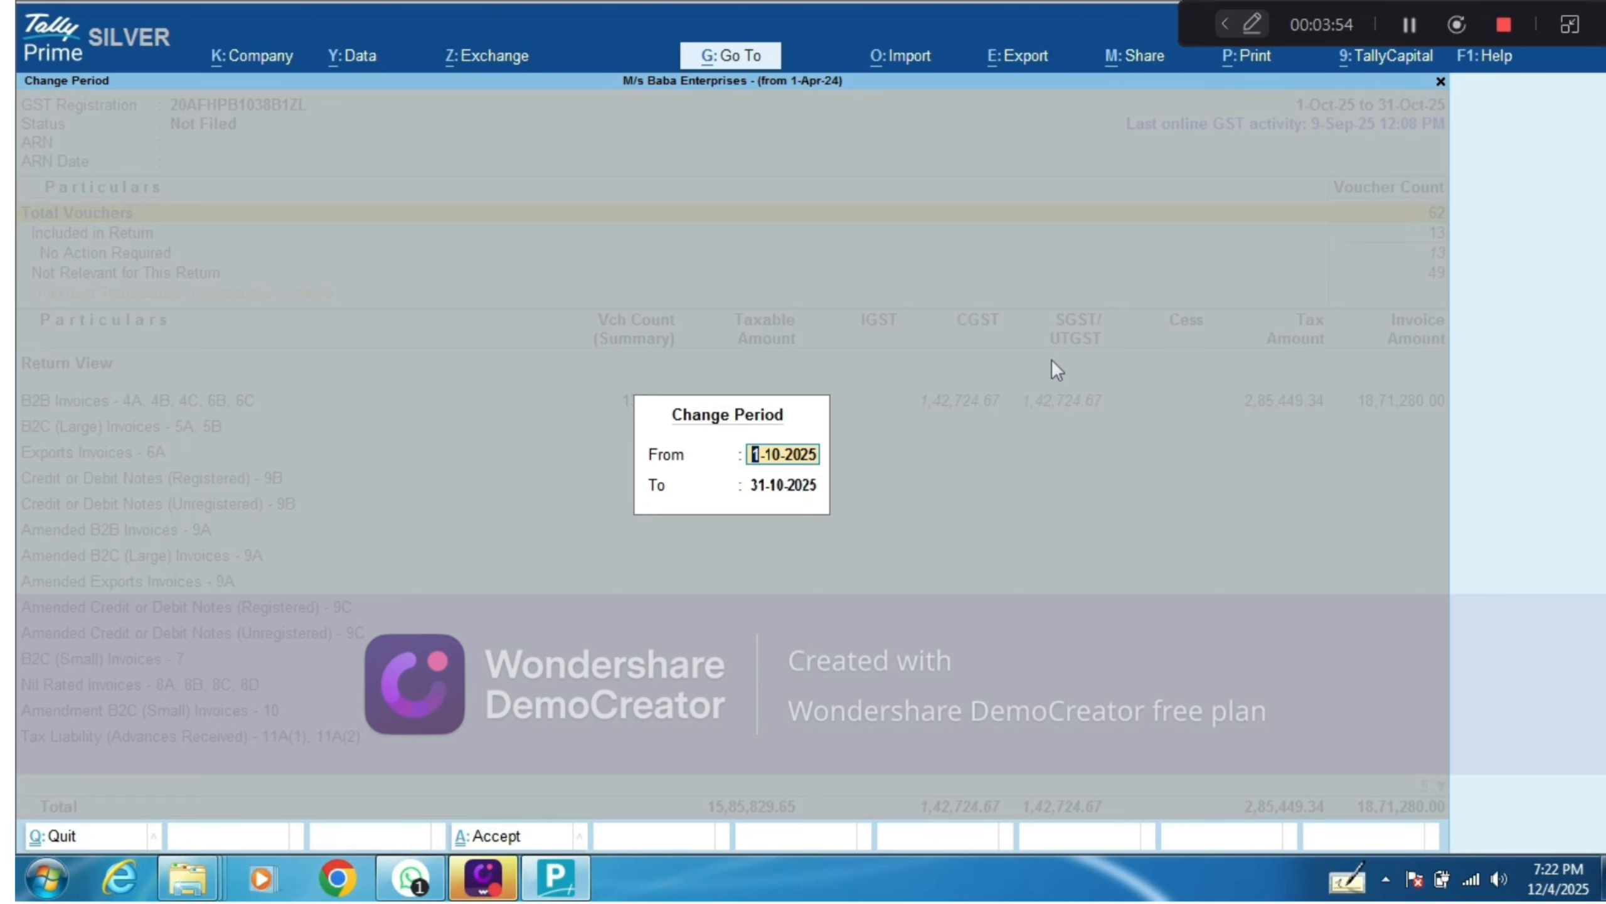
type("NOV")
key("Return")
type("NOV")
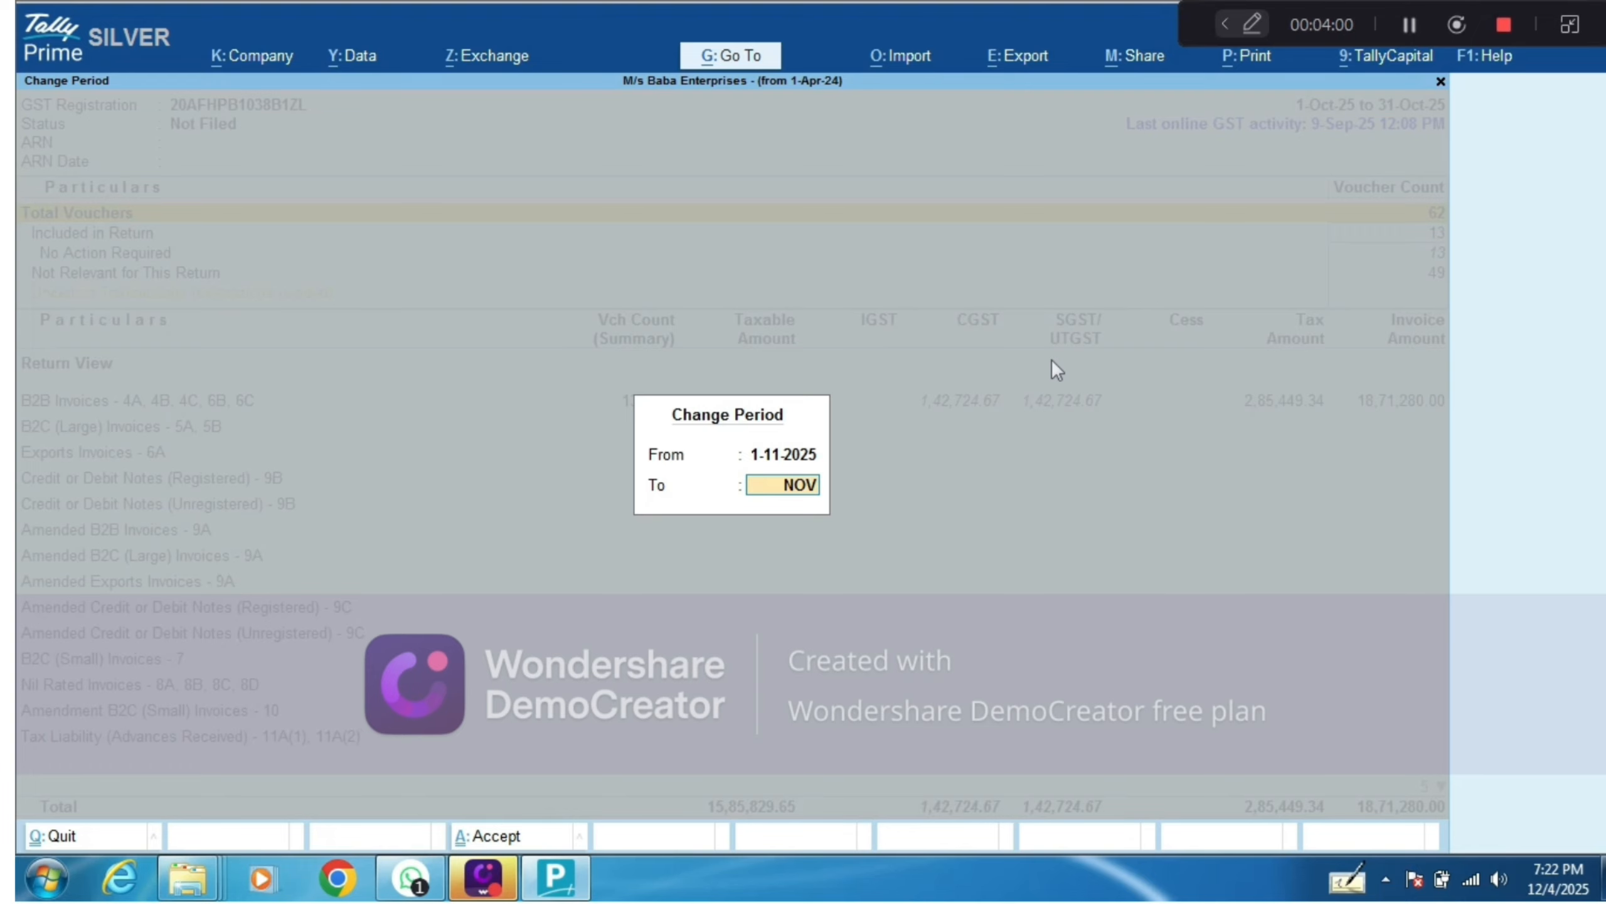
key("Return")
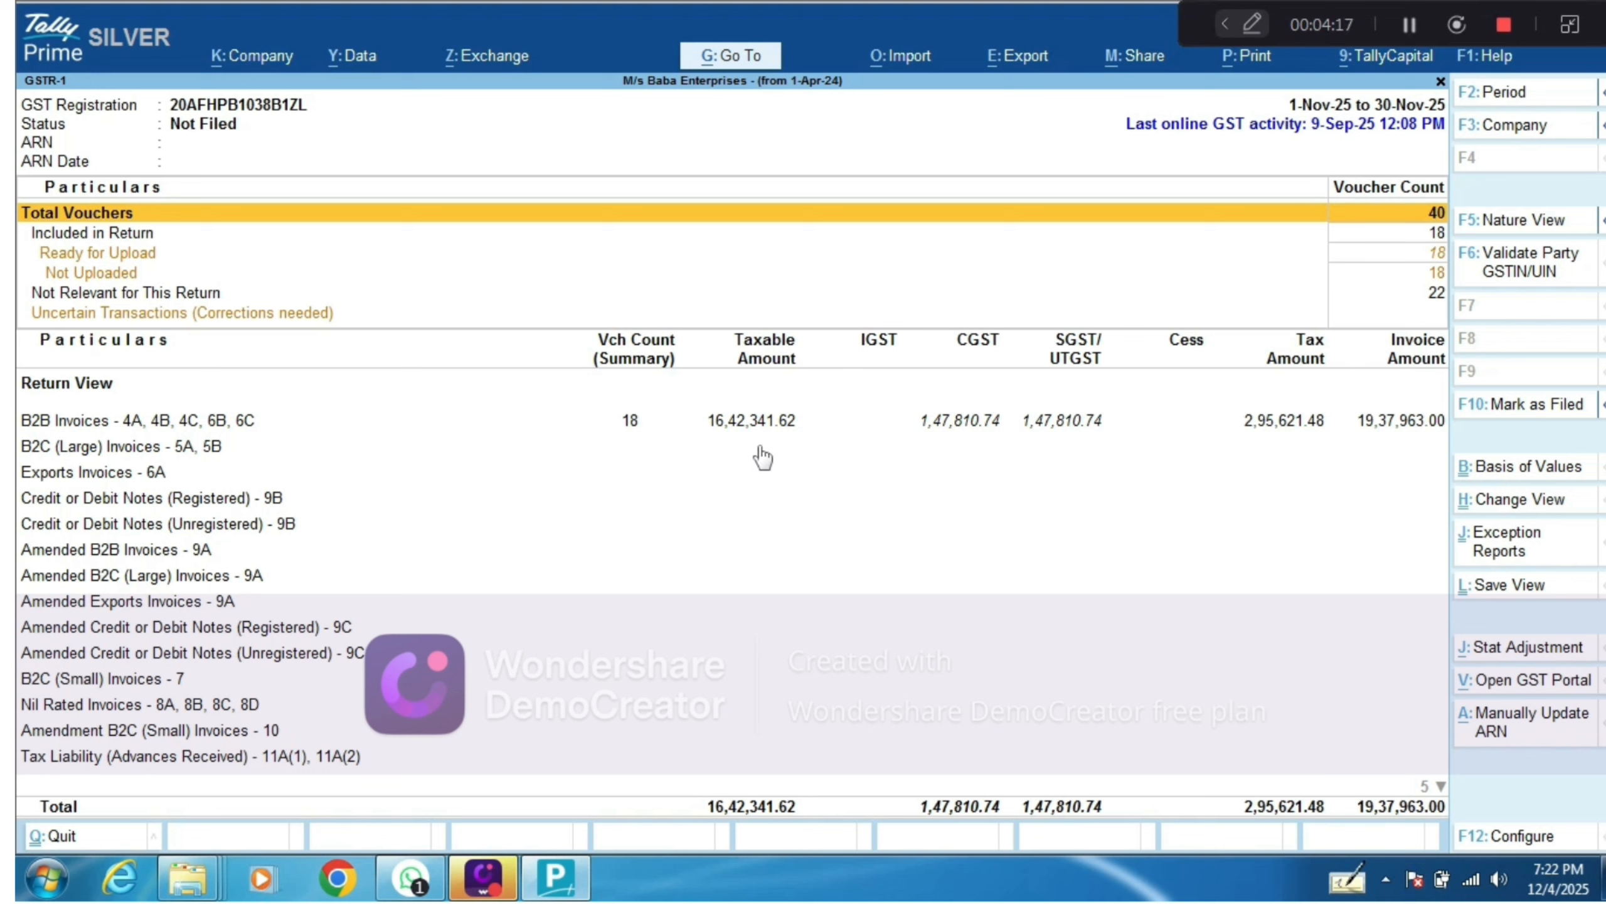
Step: Start an offline export of the November GSTR-1 through the GST Returns export
left_click(1012, 57)
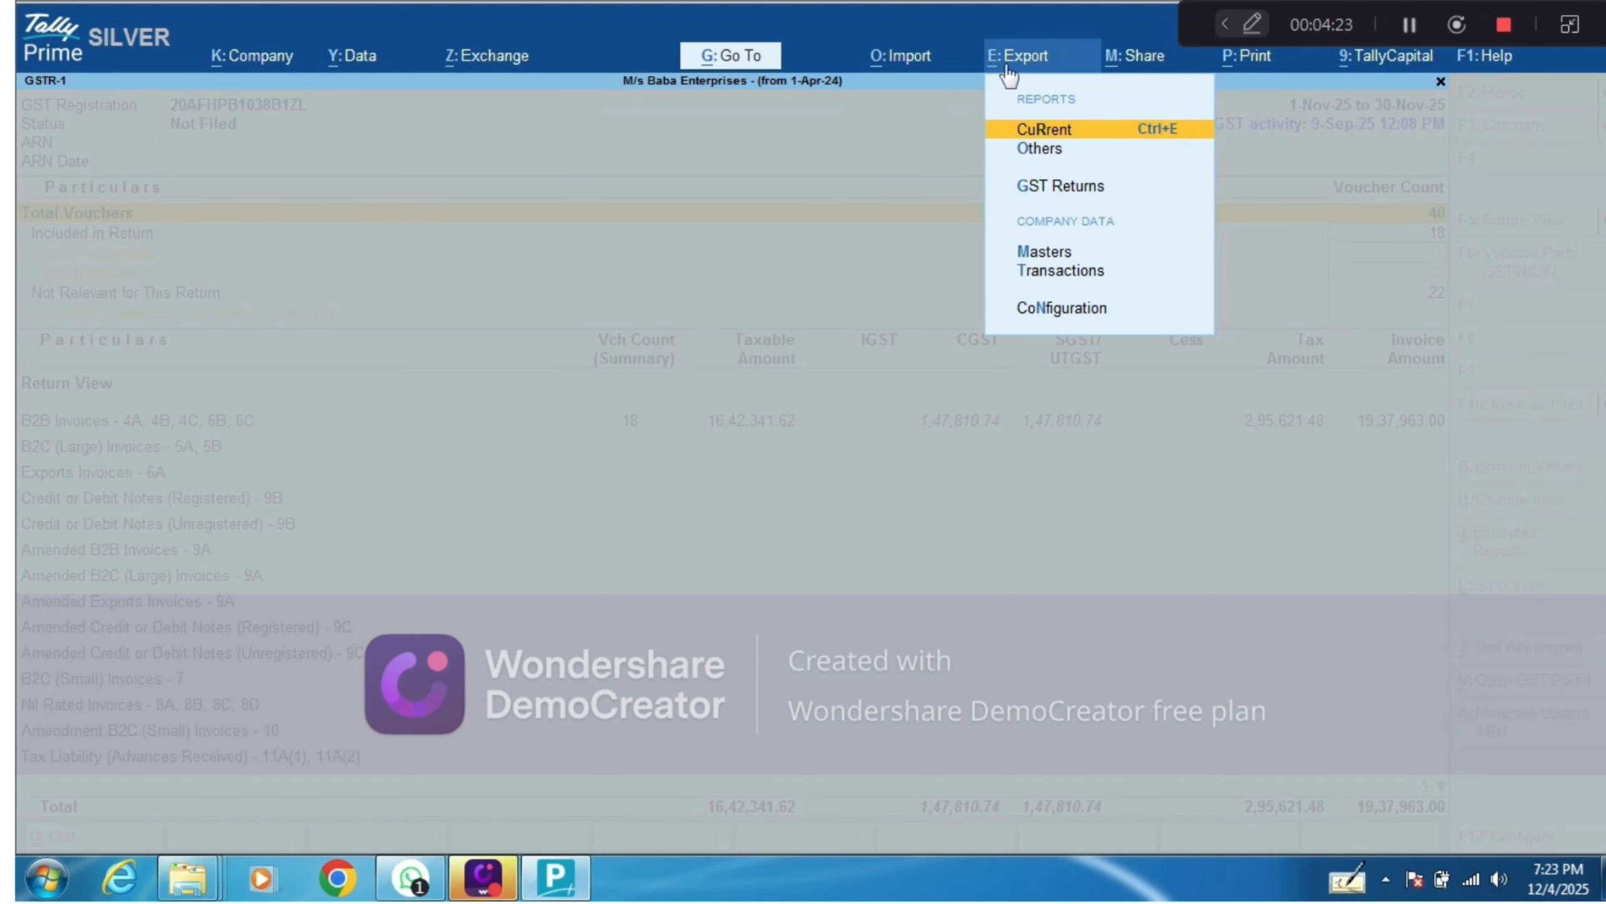
key("Down")
key("Down")
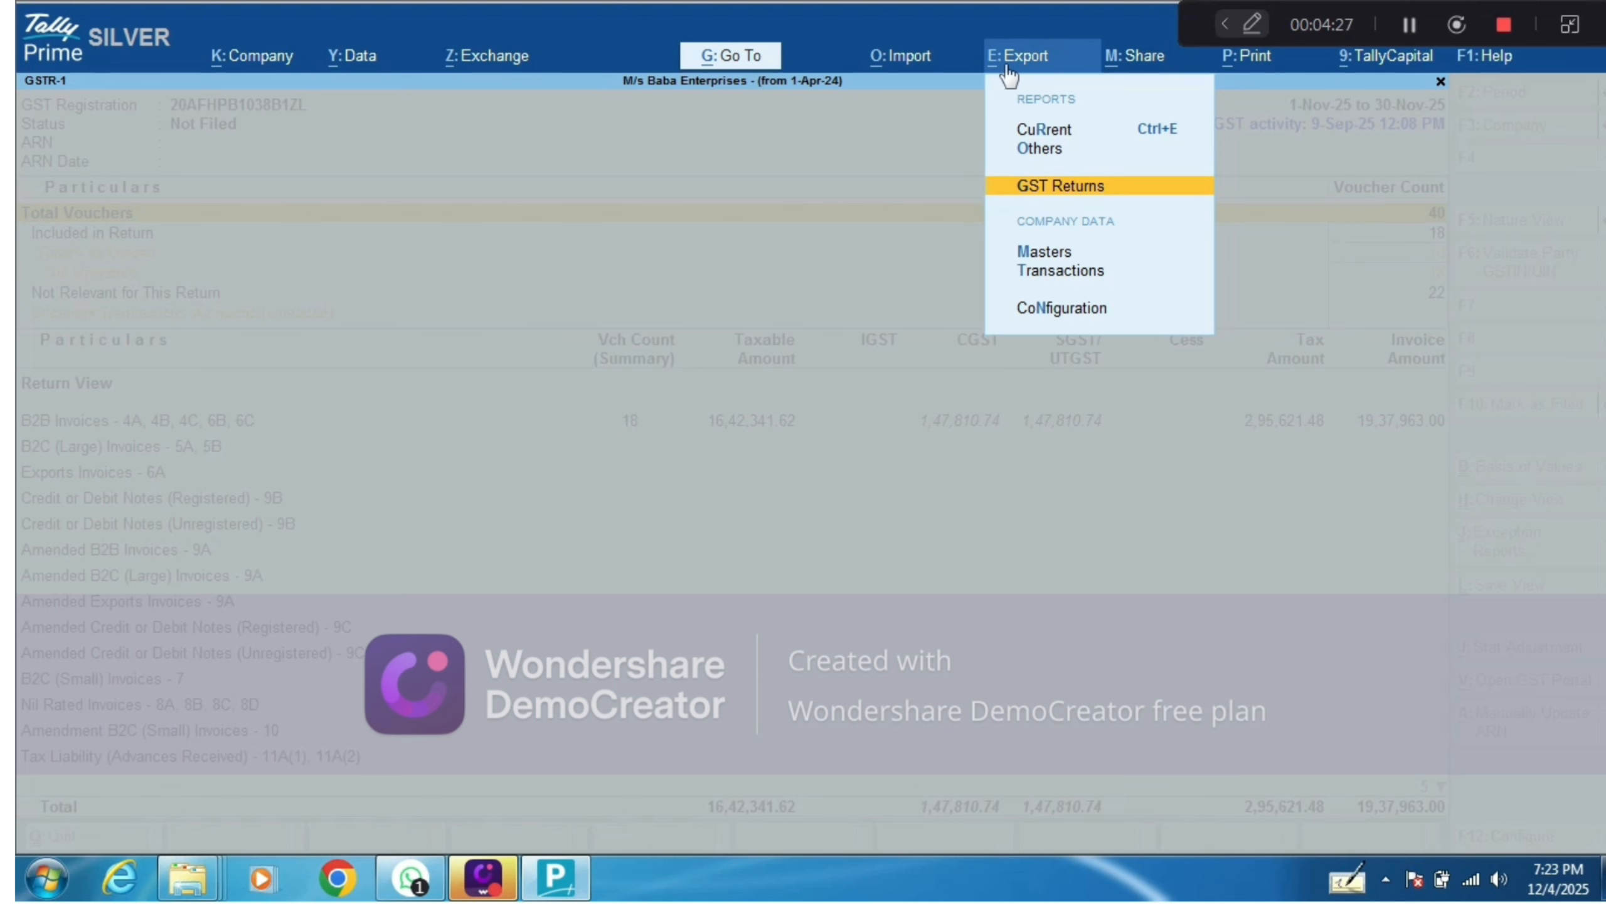
key("Return")
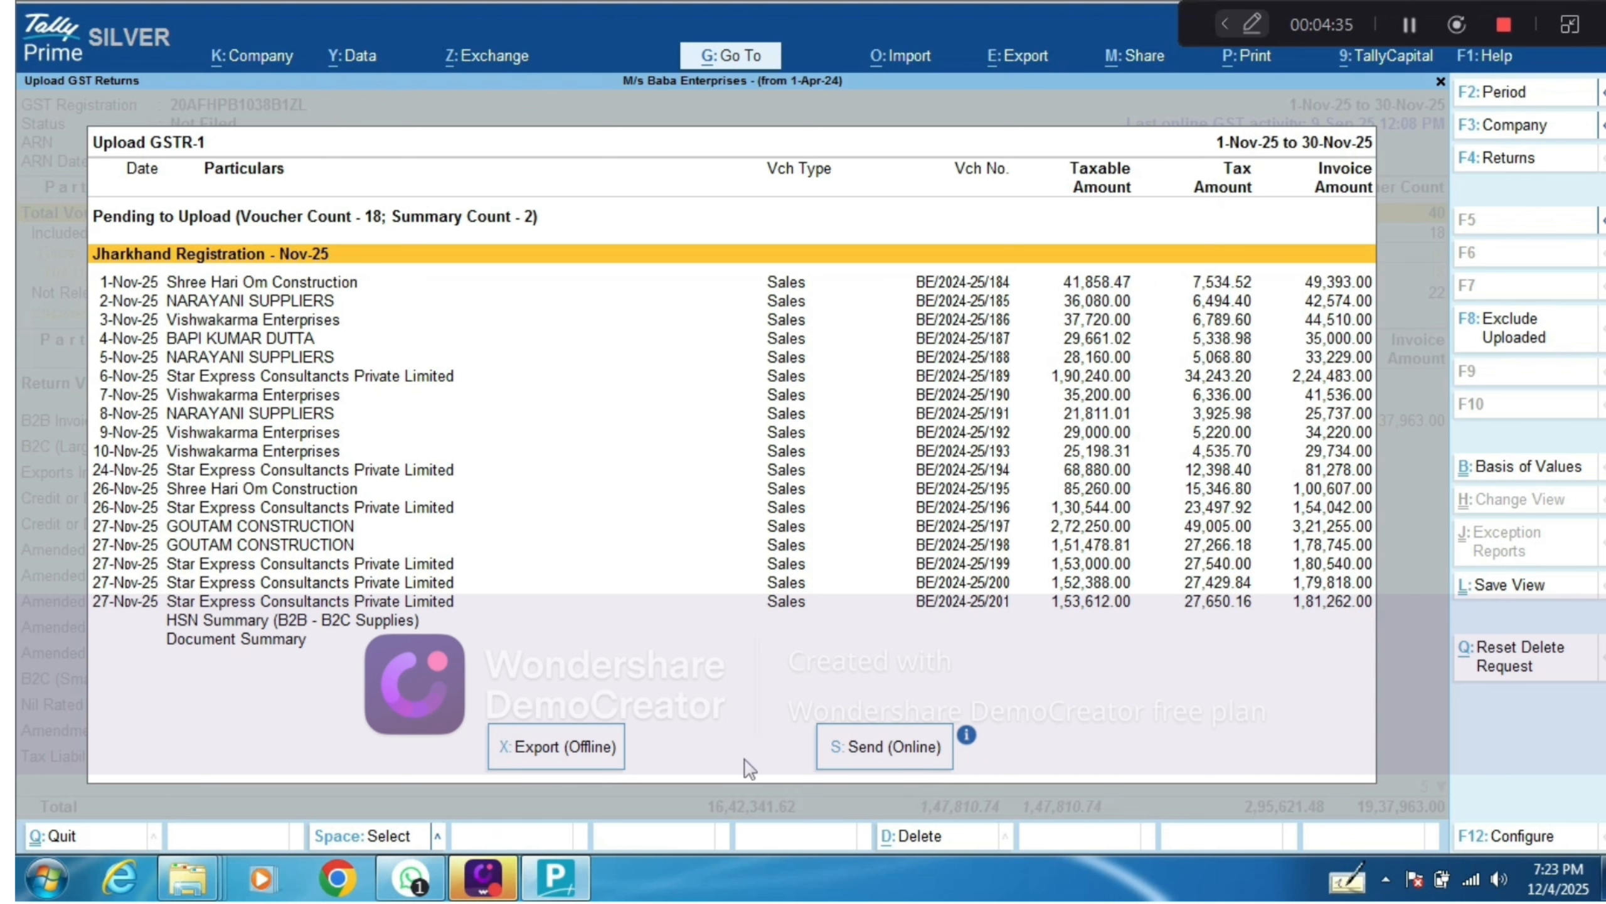
left_click(556, 759)
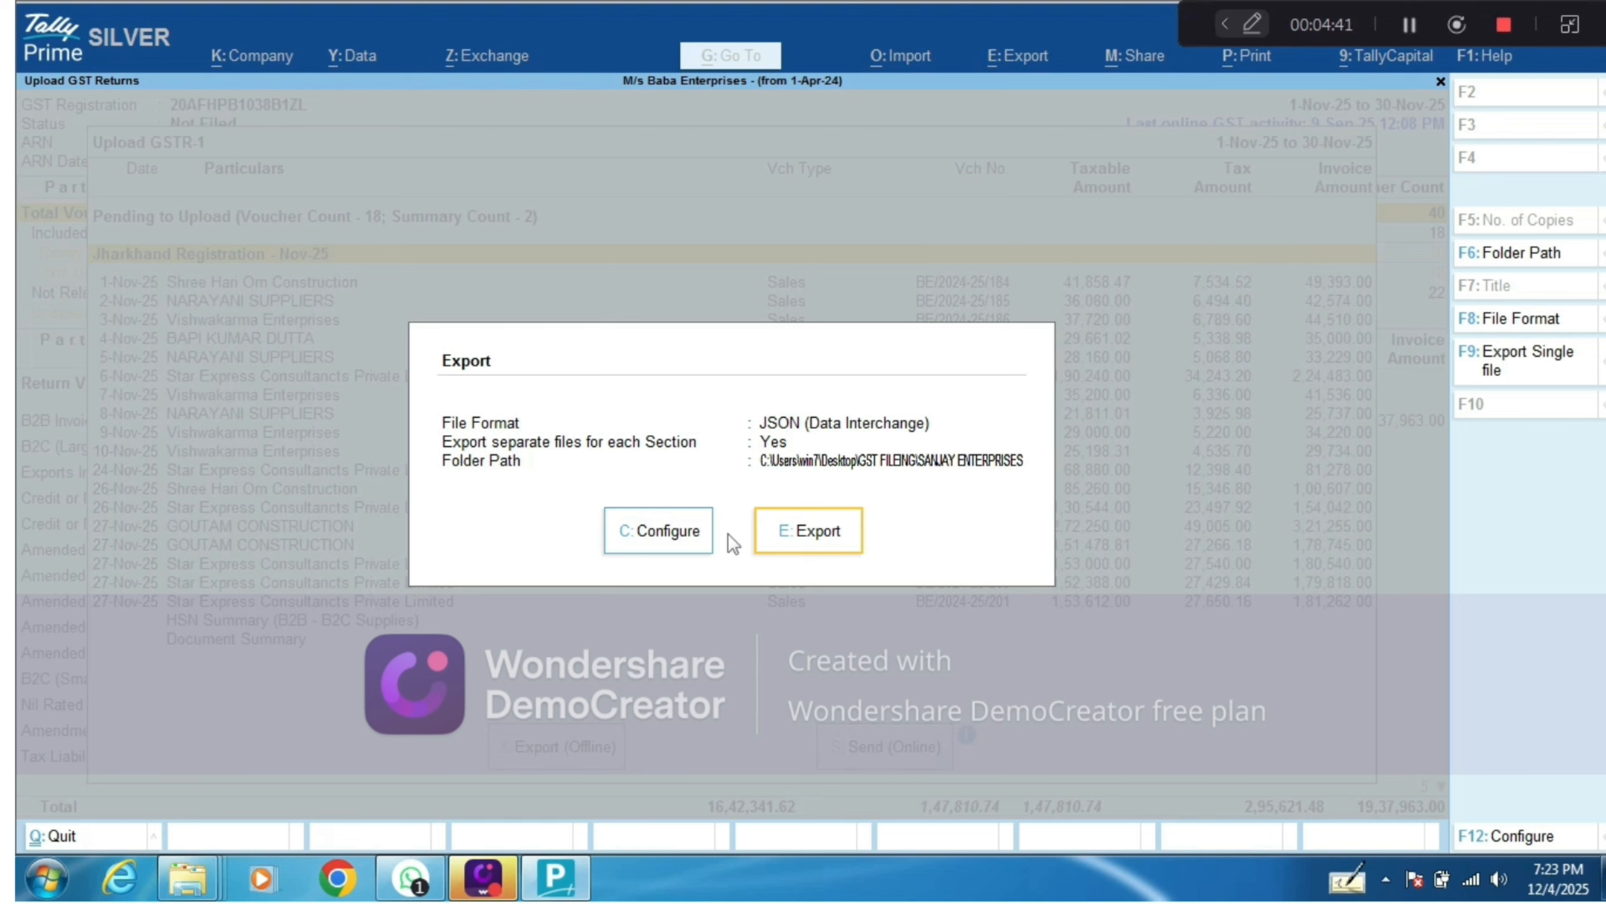
Step: Enter the path C:\Users\win7\Desktop\GST FILEING, copied from File Explorer, for the export folder, export the GSTR-1 as JSON, and return to the report
left_click(787, 532)
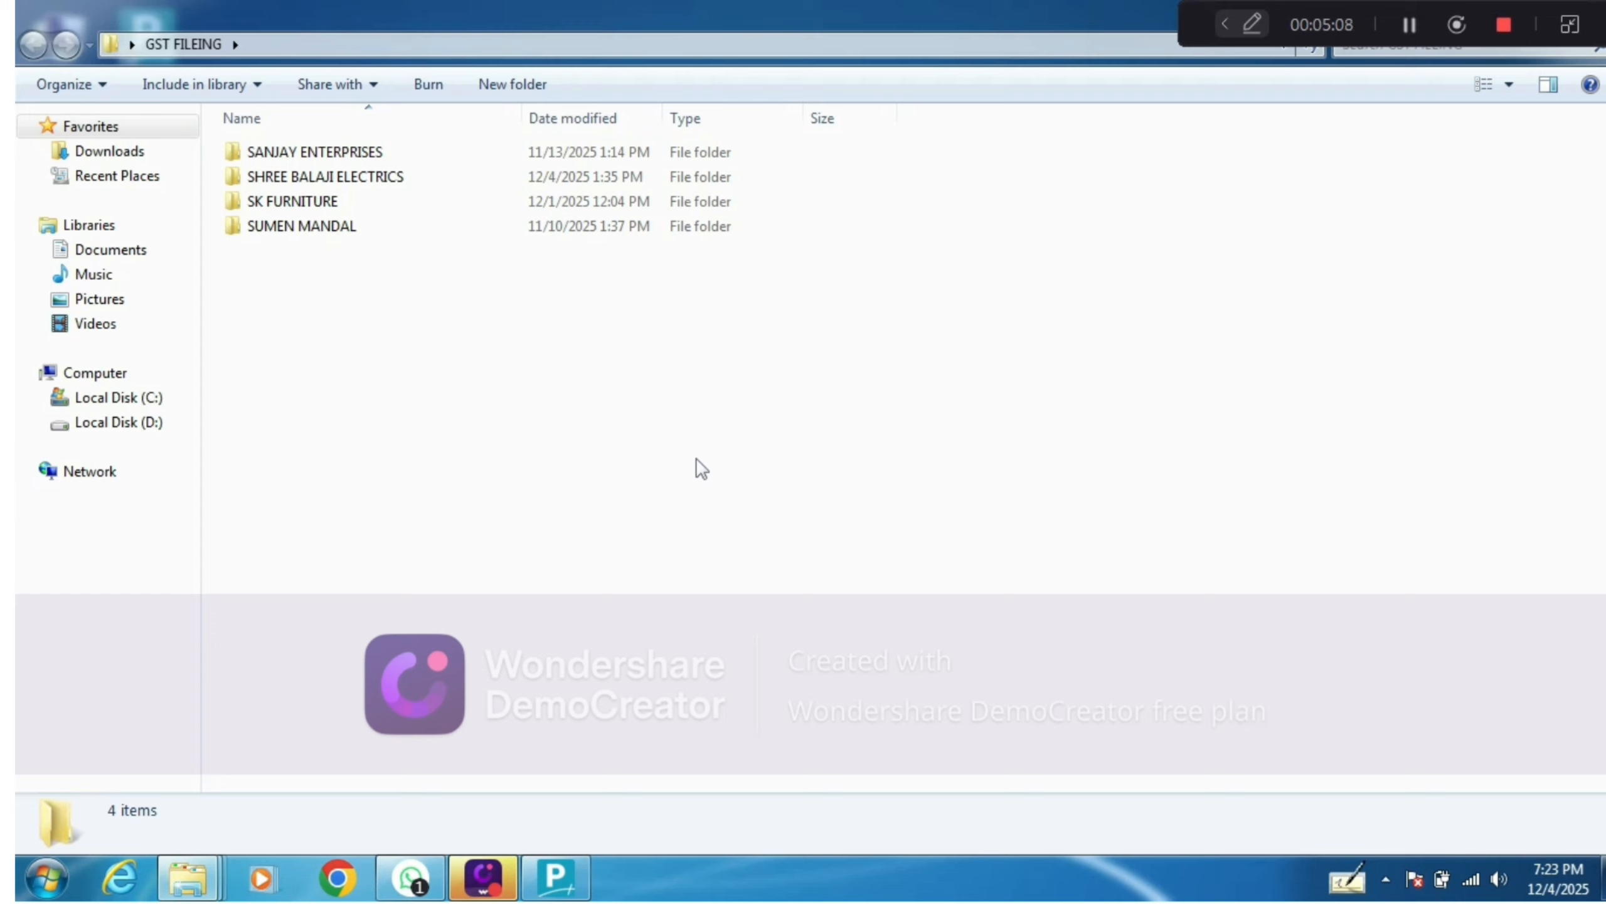
key("alt+d")
key("ctrl+c")
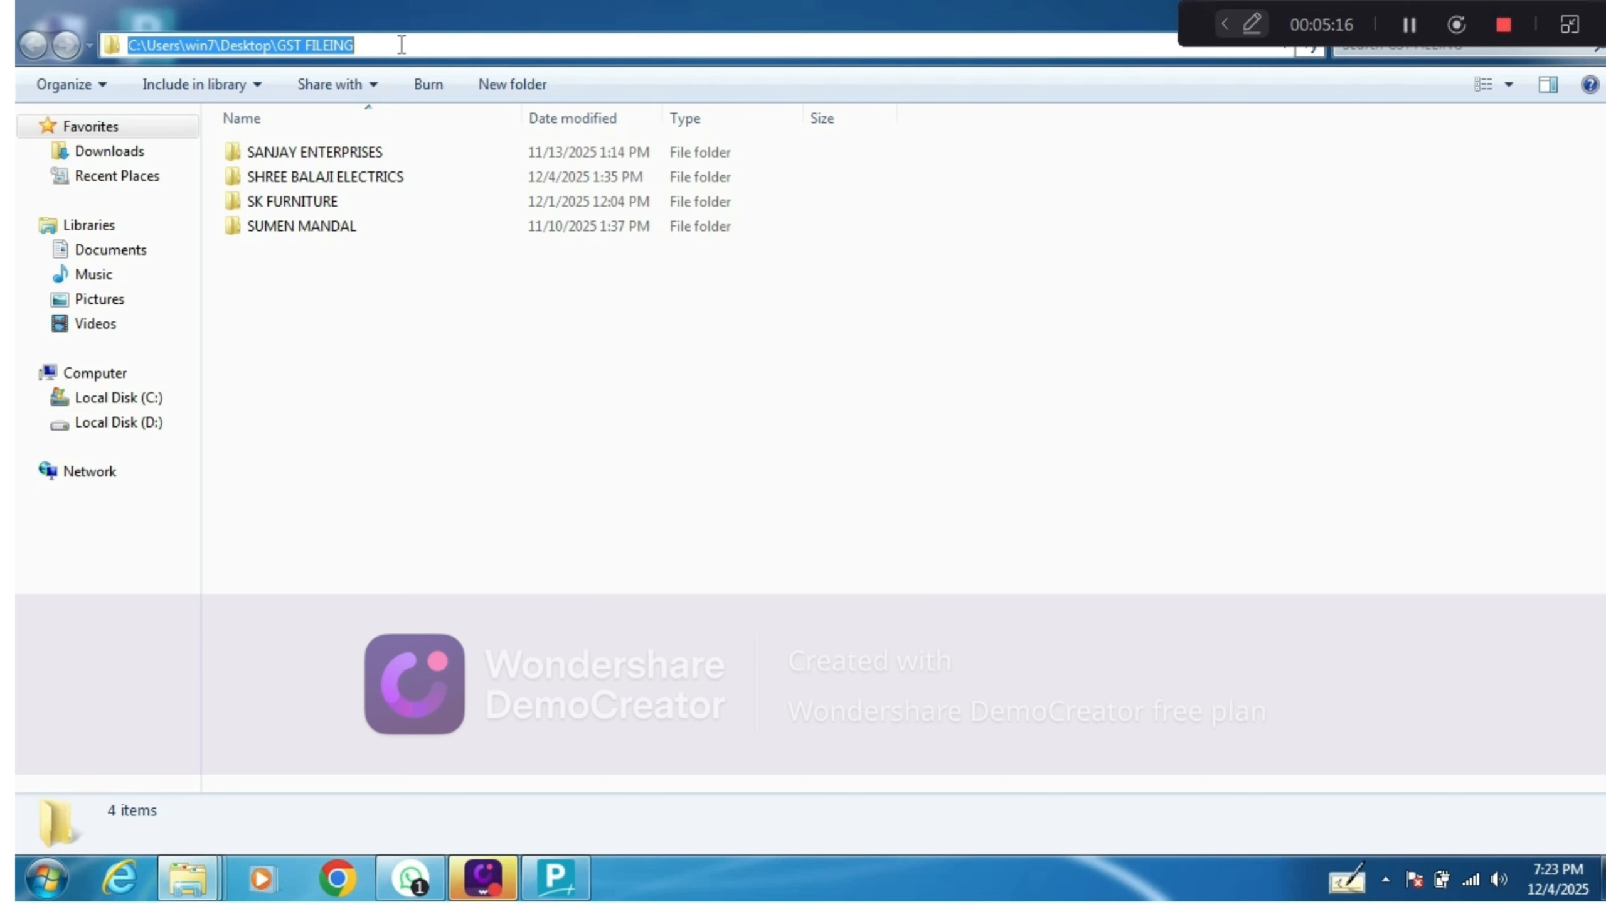
left_click(556, 877)
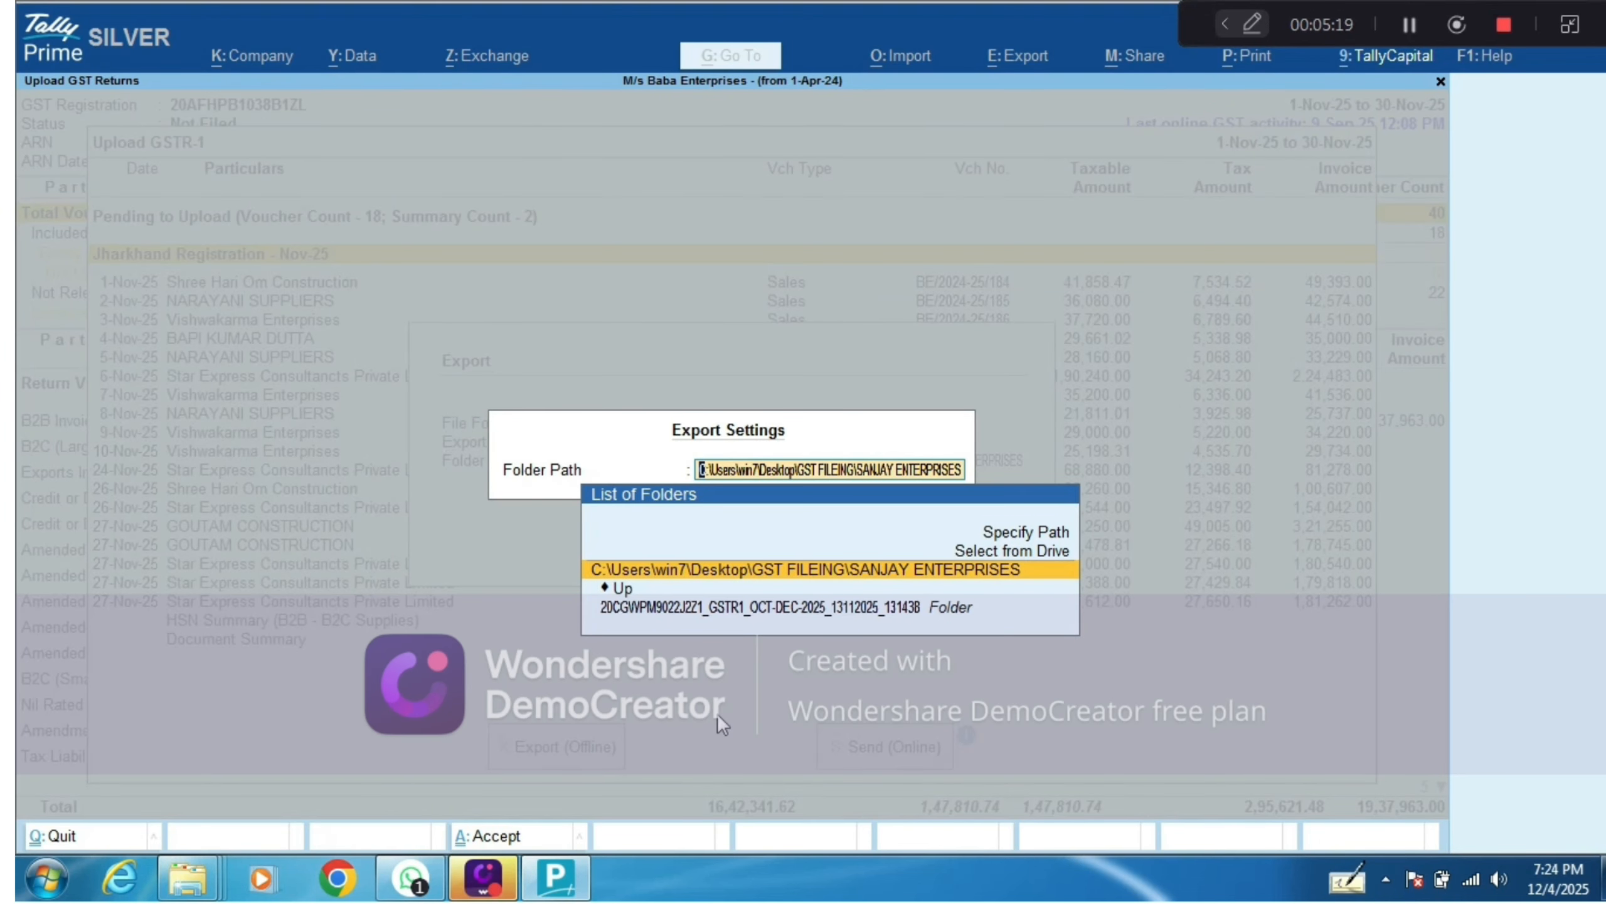
key("BackSpace")
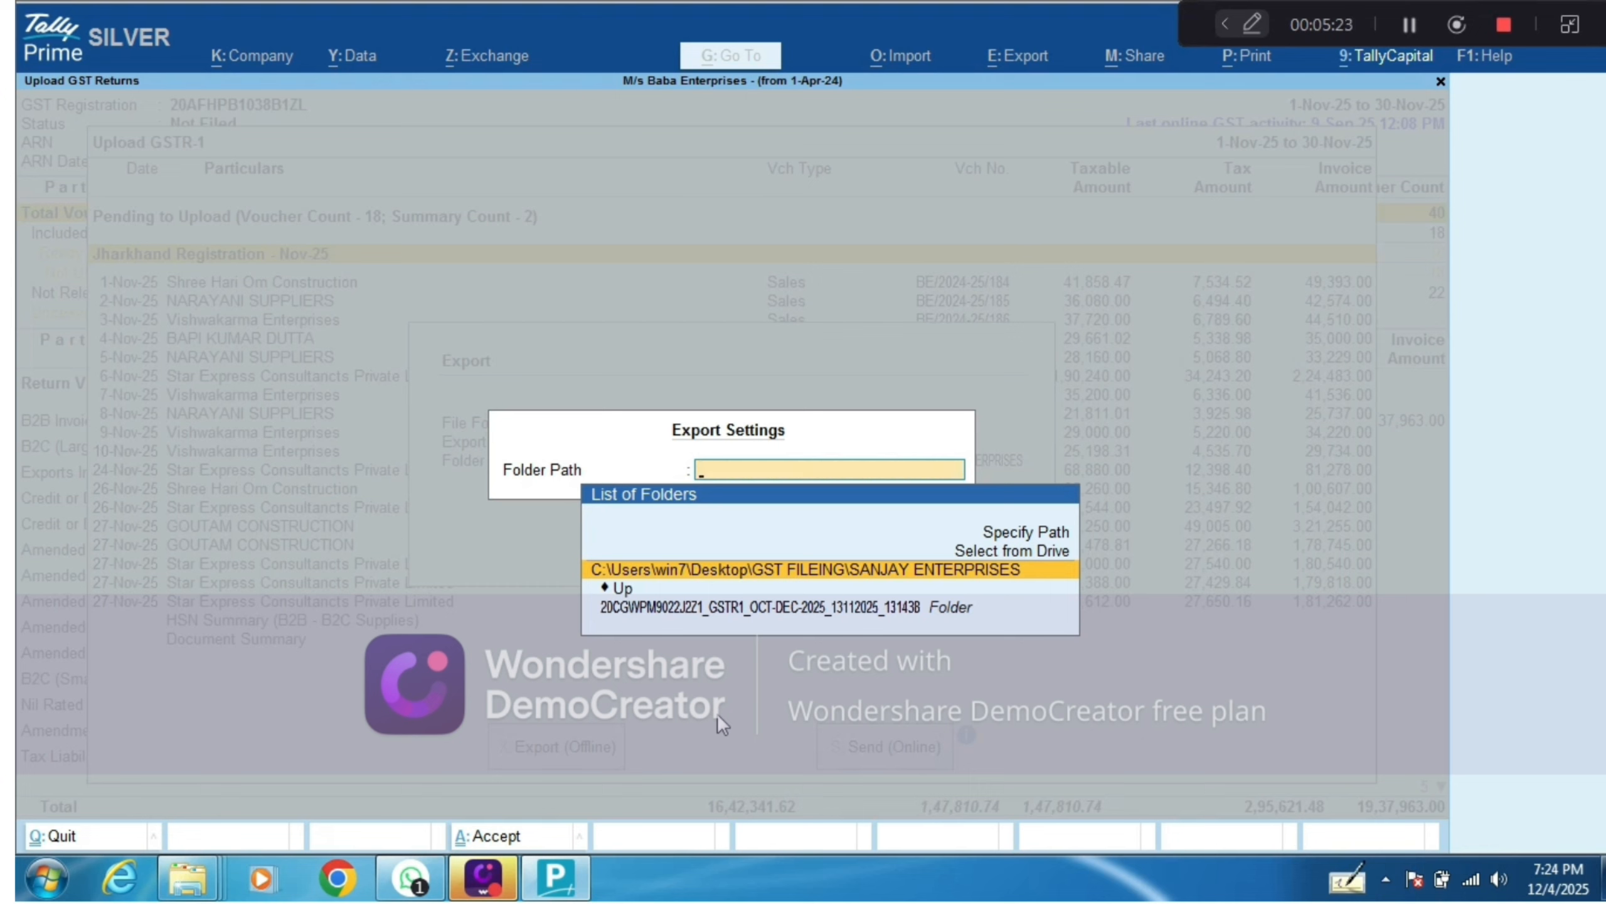
key("ctrl+v")
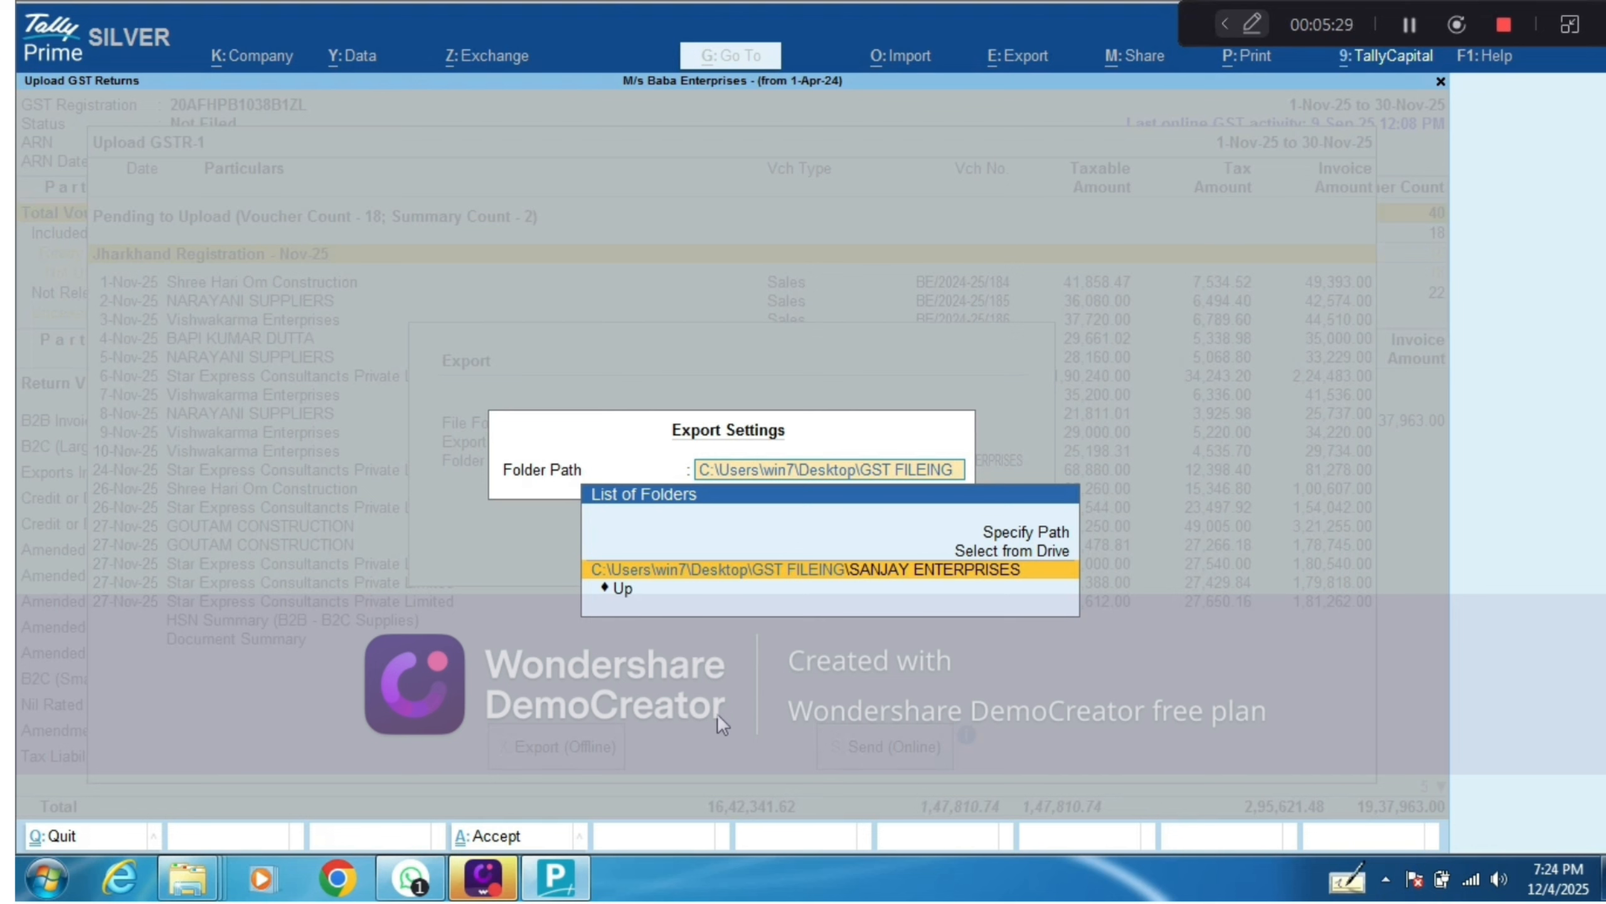
key("Return")
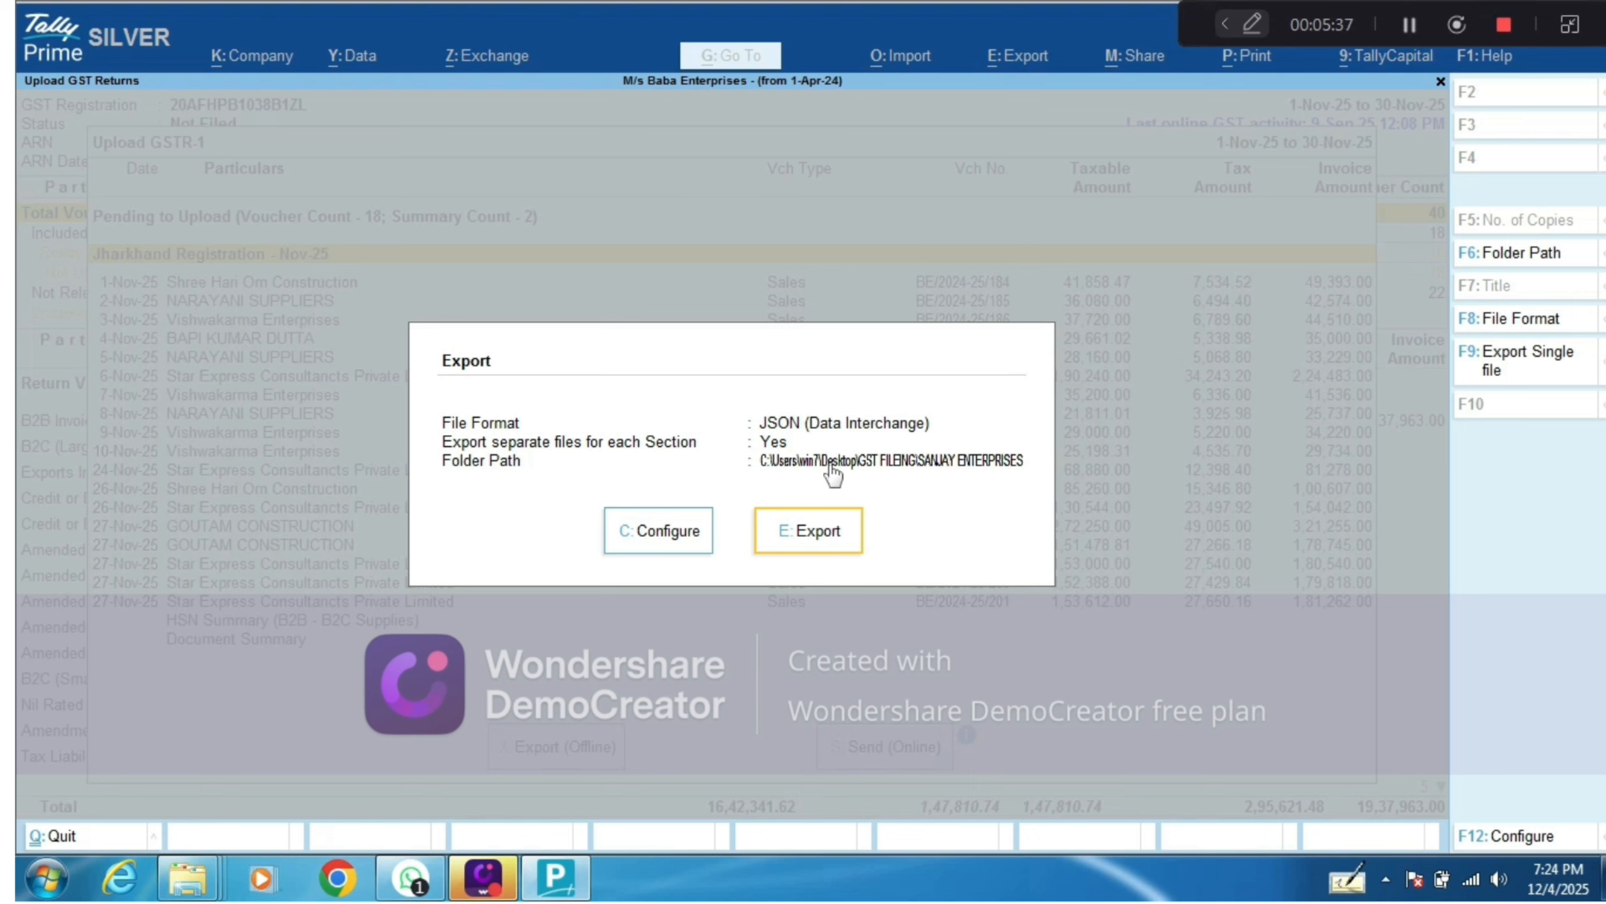
left_click(821, 542)
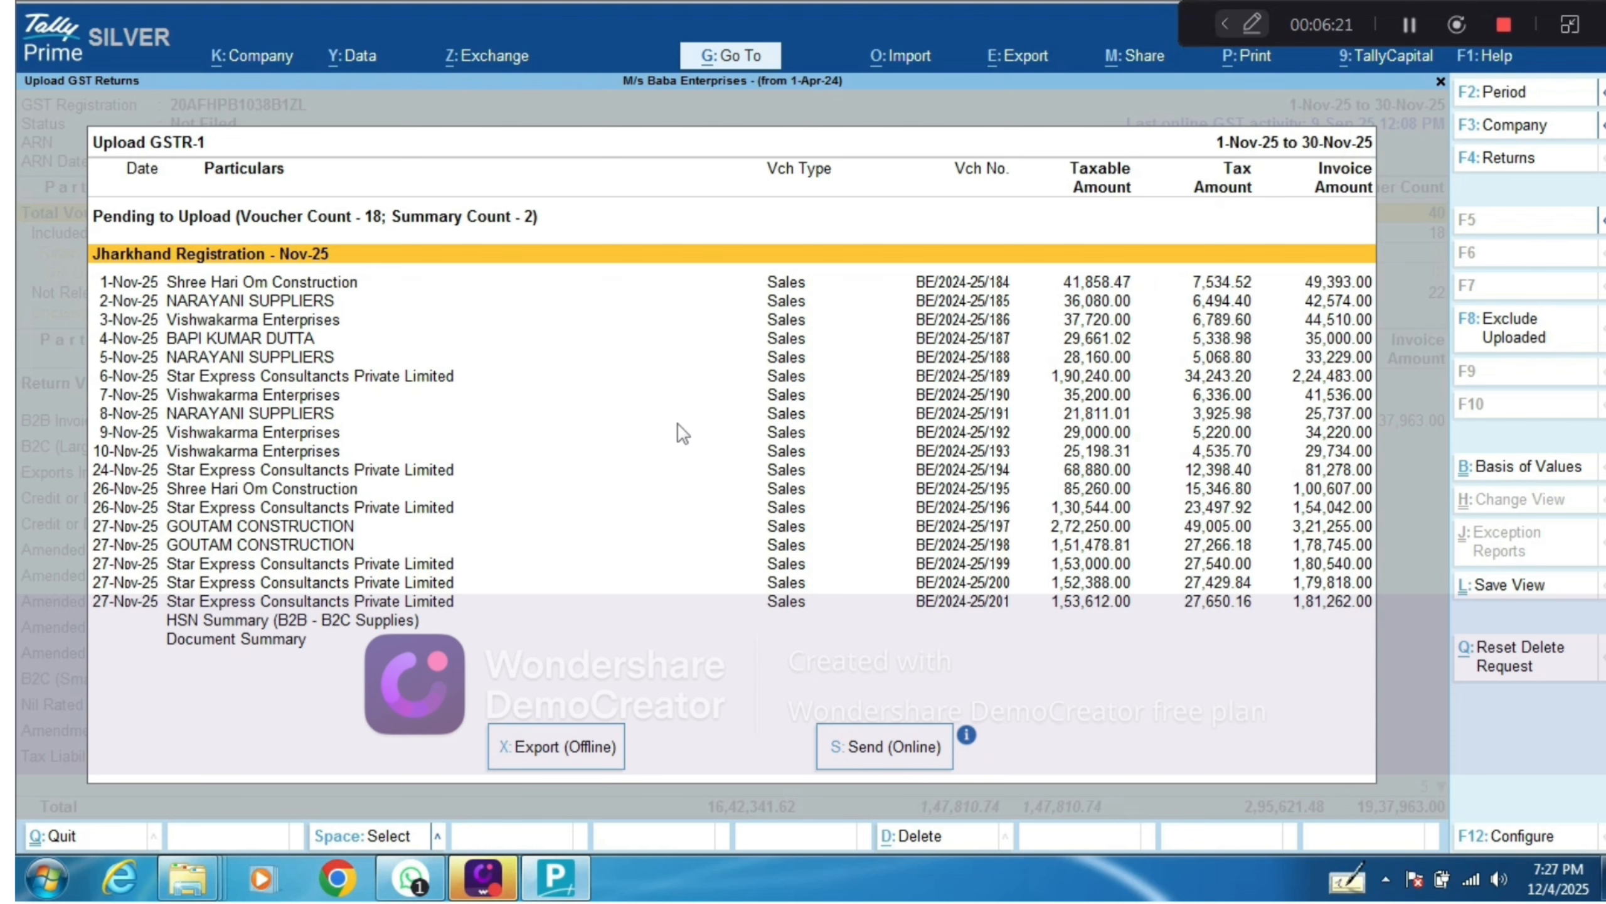
key("Escape")
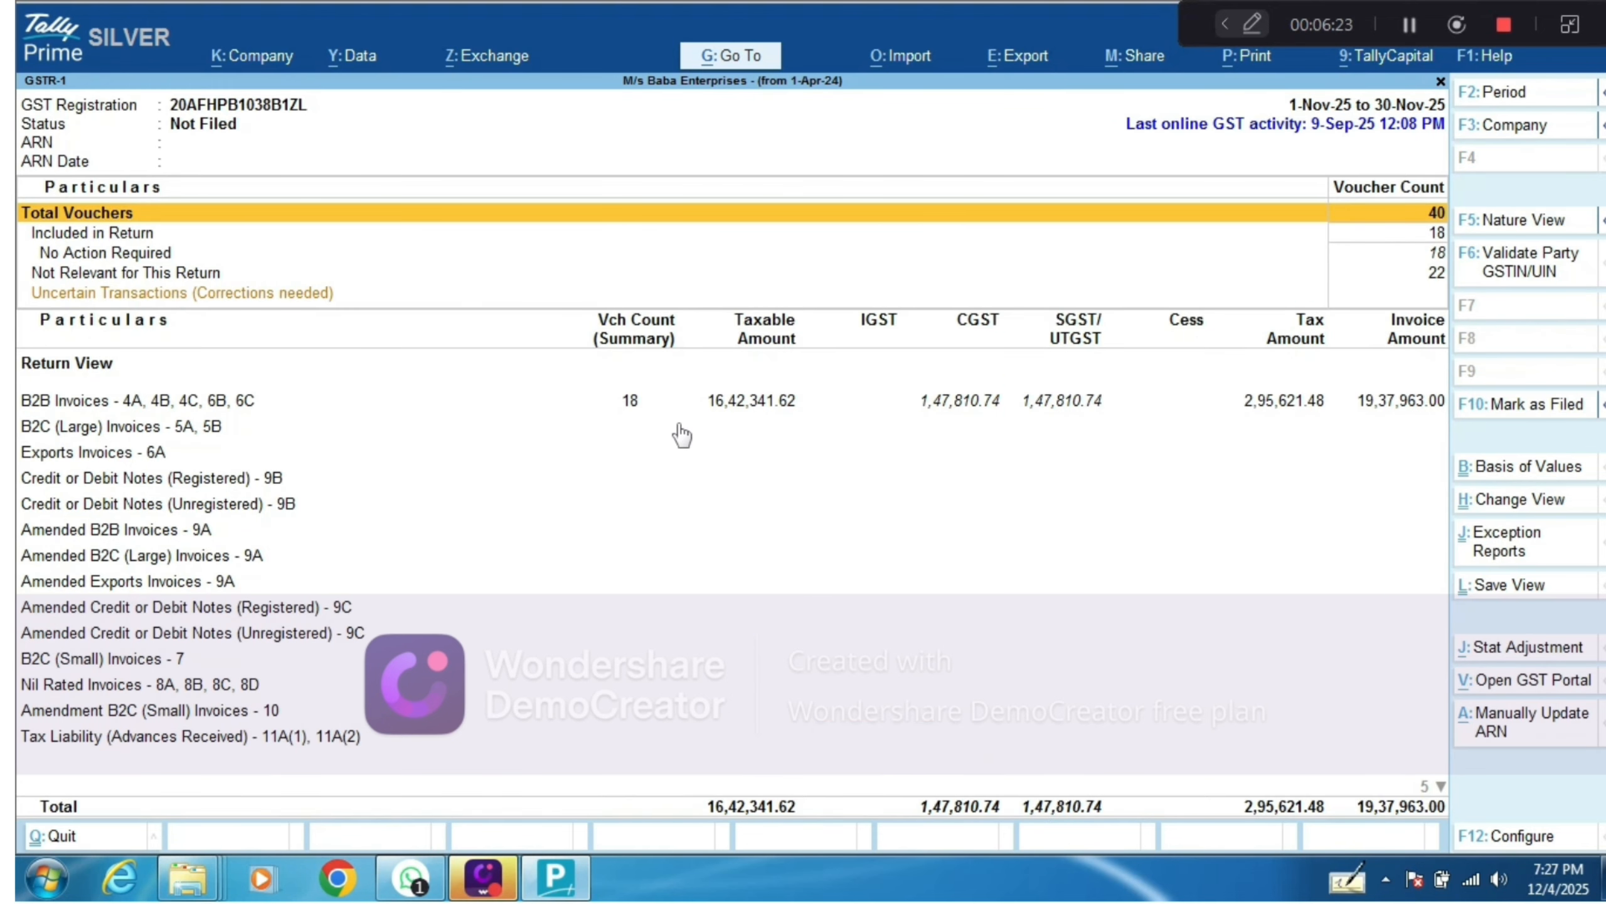
Step: Set up an export of the current GSTR-1 report to the local drive folder C:\Users\win7\Desktop\GST FILEING\BABA ENTERPRISES as GSTR-1.pdf
left_click(1019, 69)
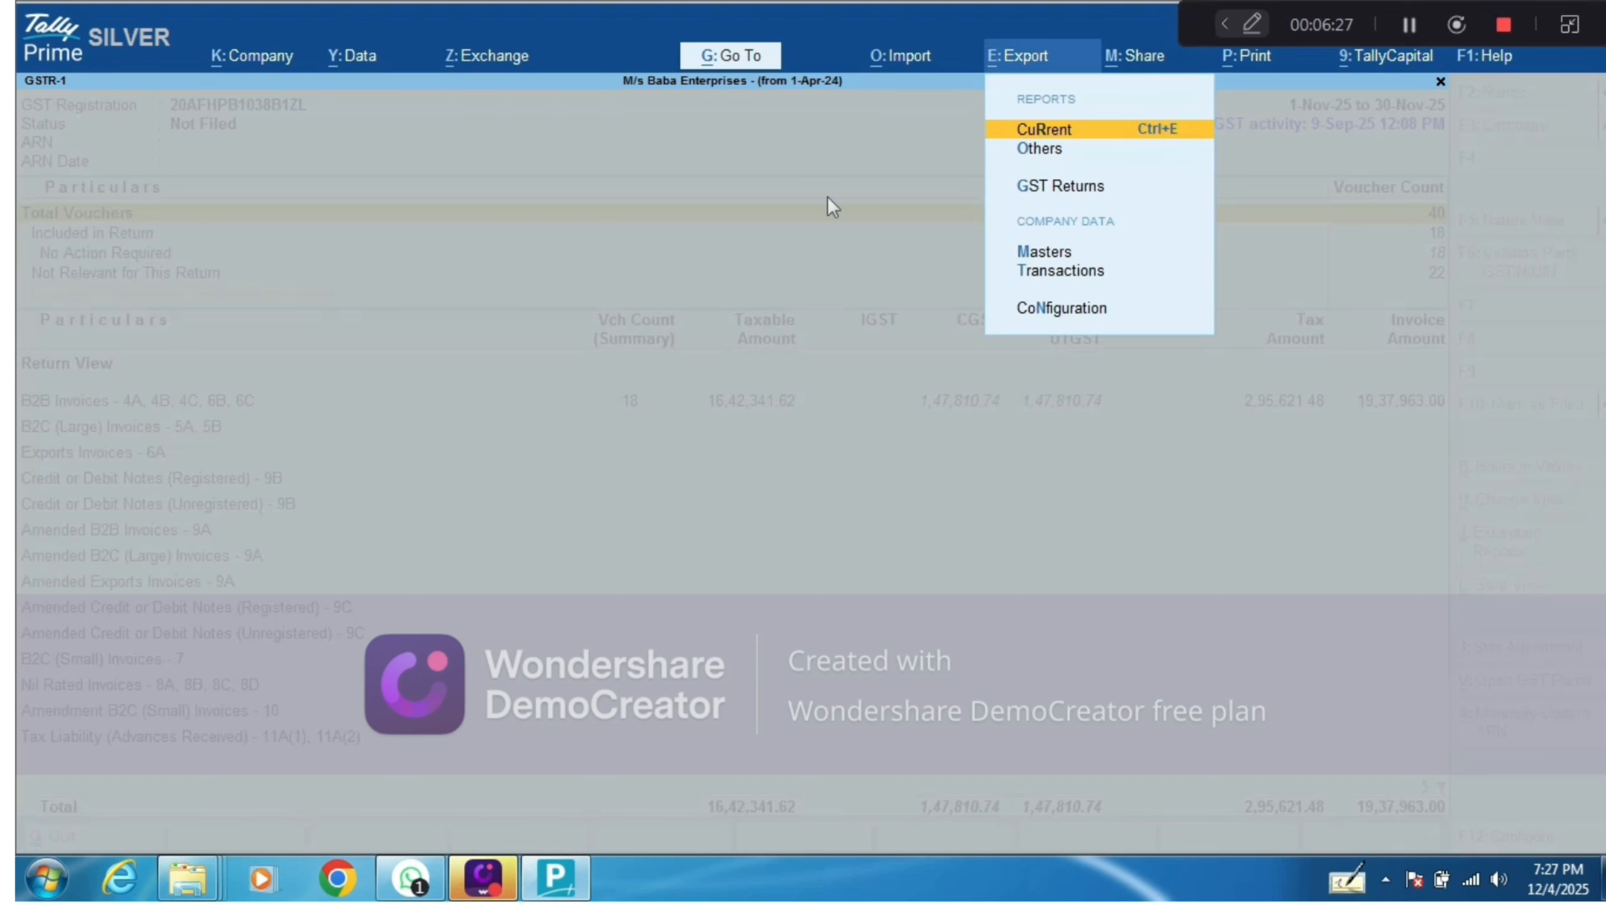
left_click(1061, 131)
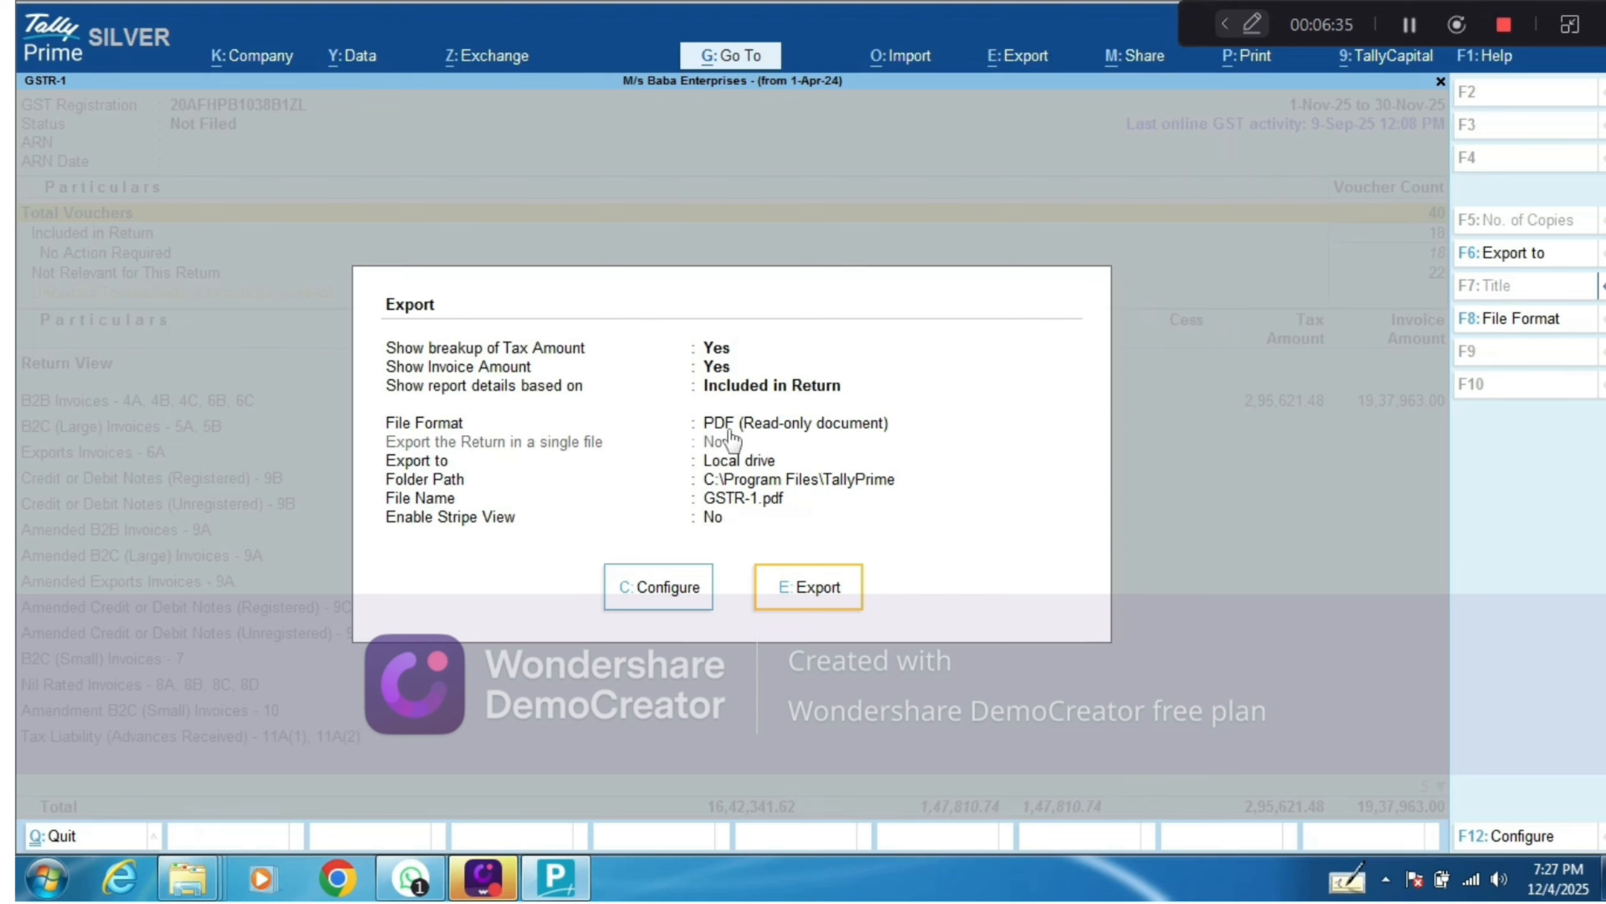
left_click(888, 459)
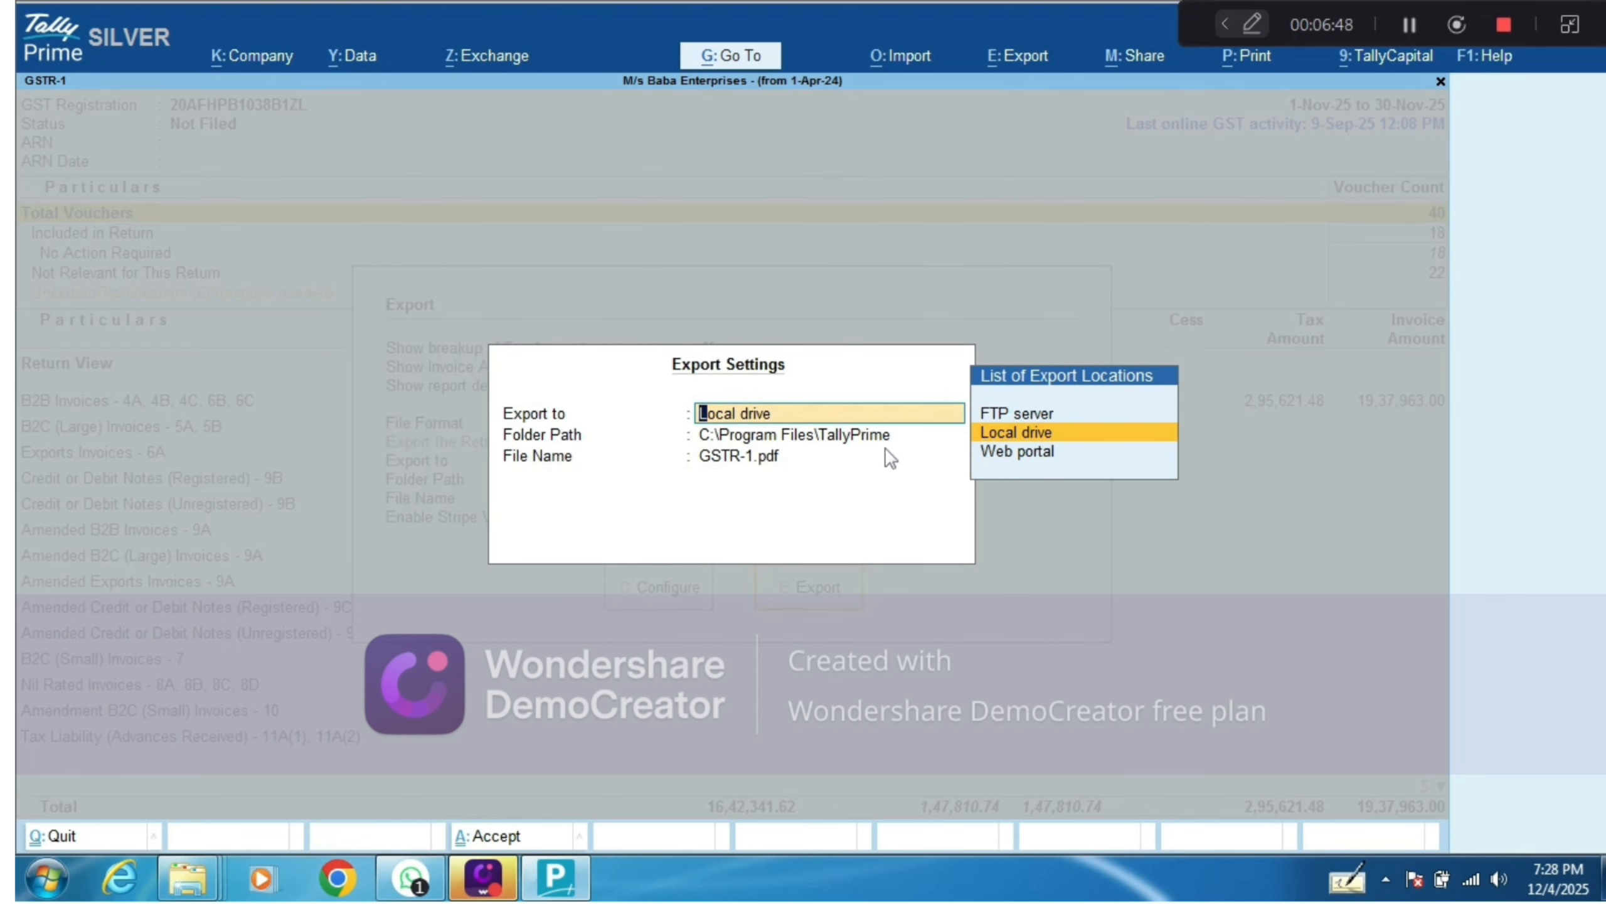
key("Return")
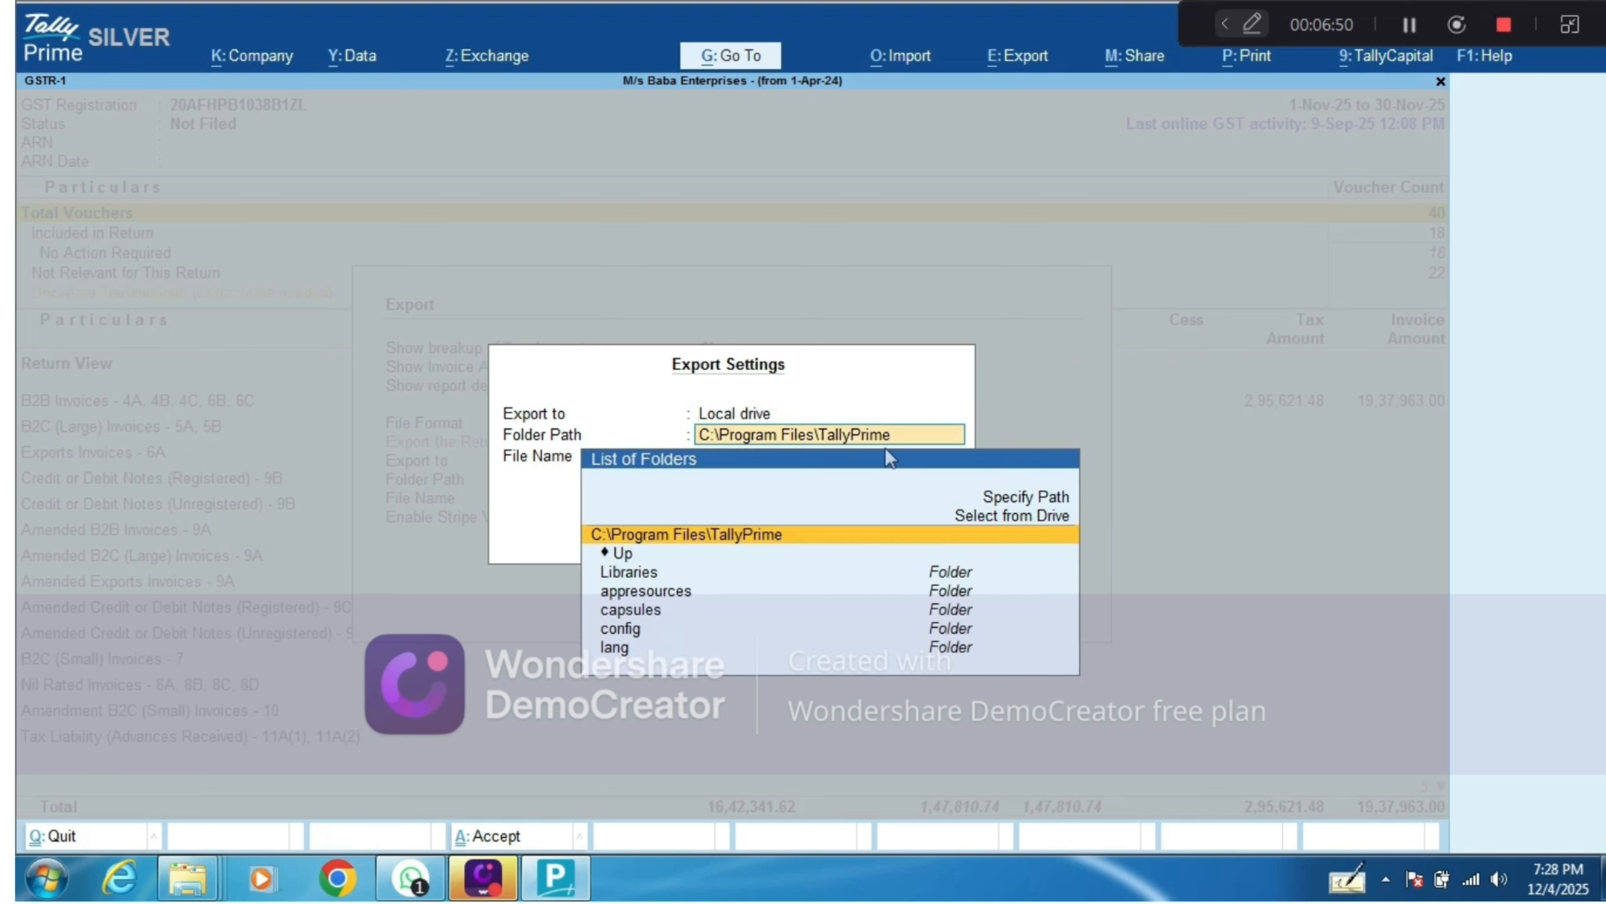
key("BackSpace")
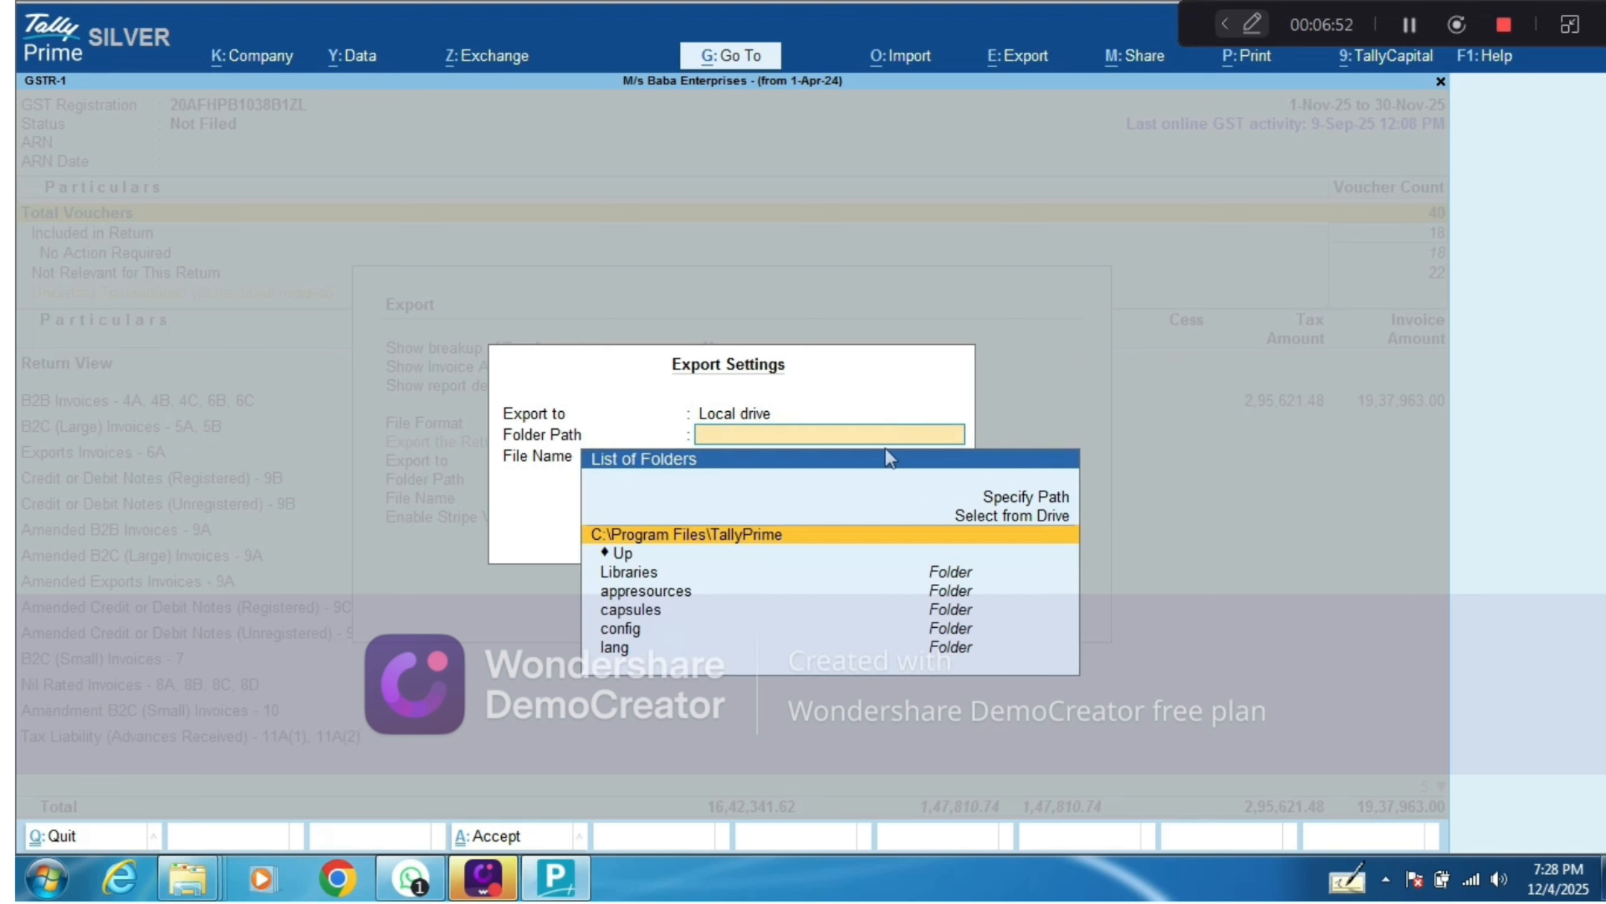
type("C:\\Users\\win7\\Desktop\\GST FILEING\\BABA ENTERPRISES")
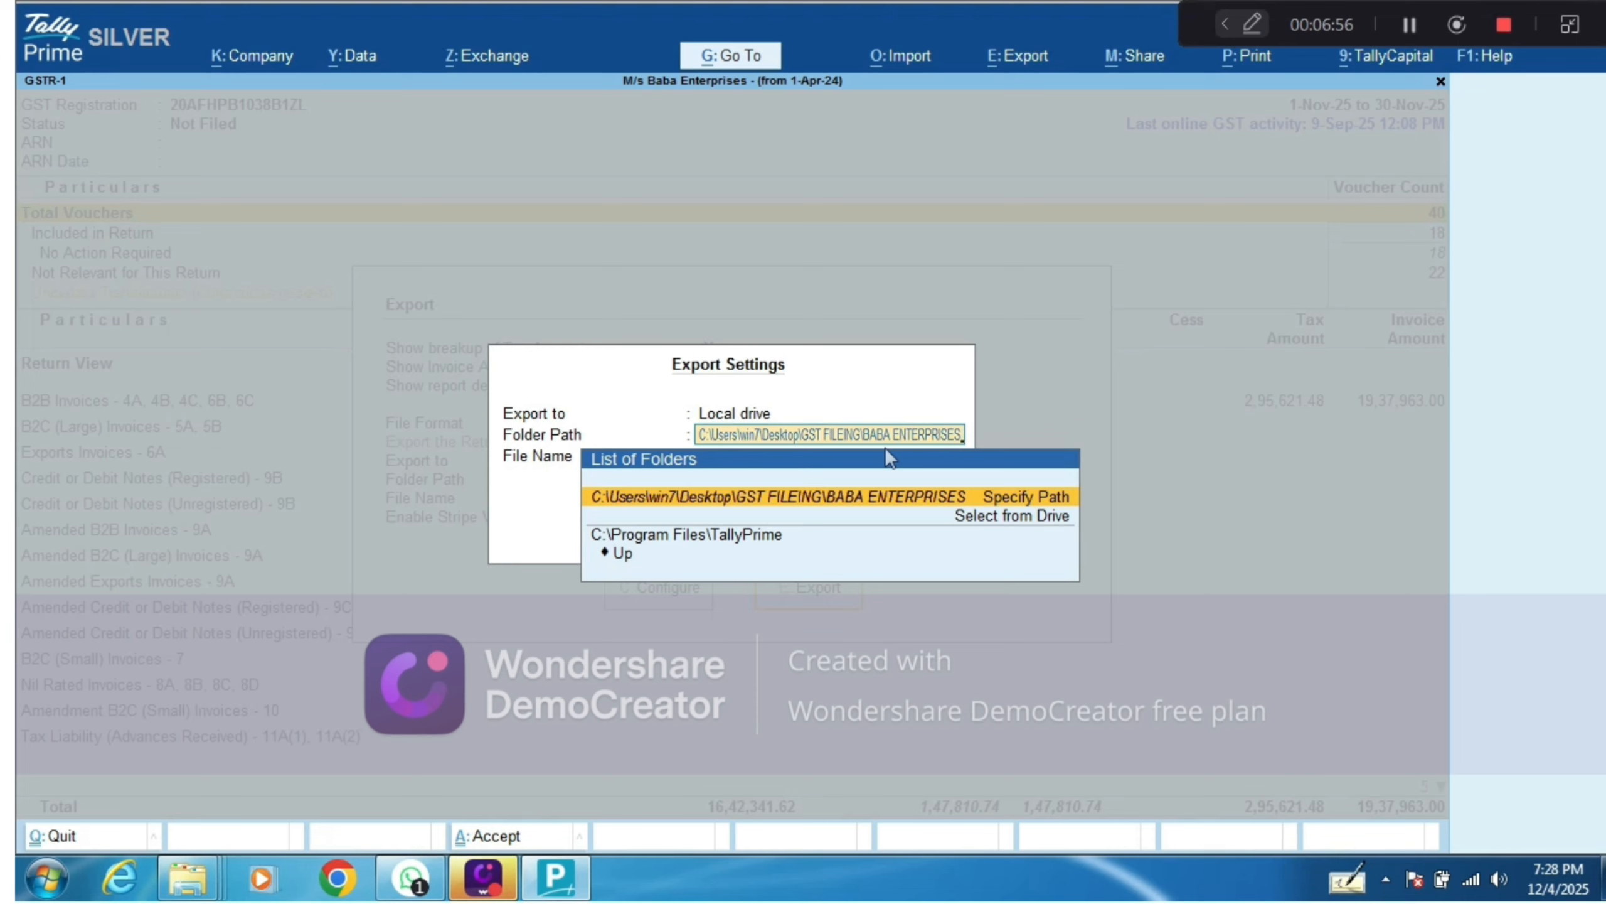
key("Return")
key("Return")
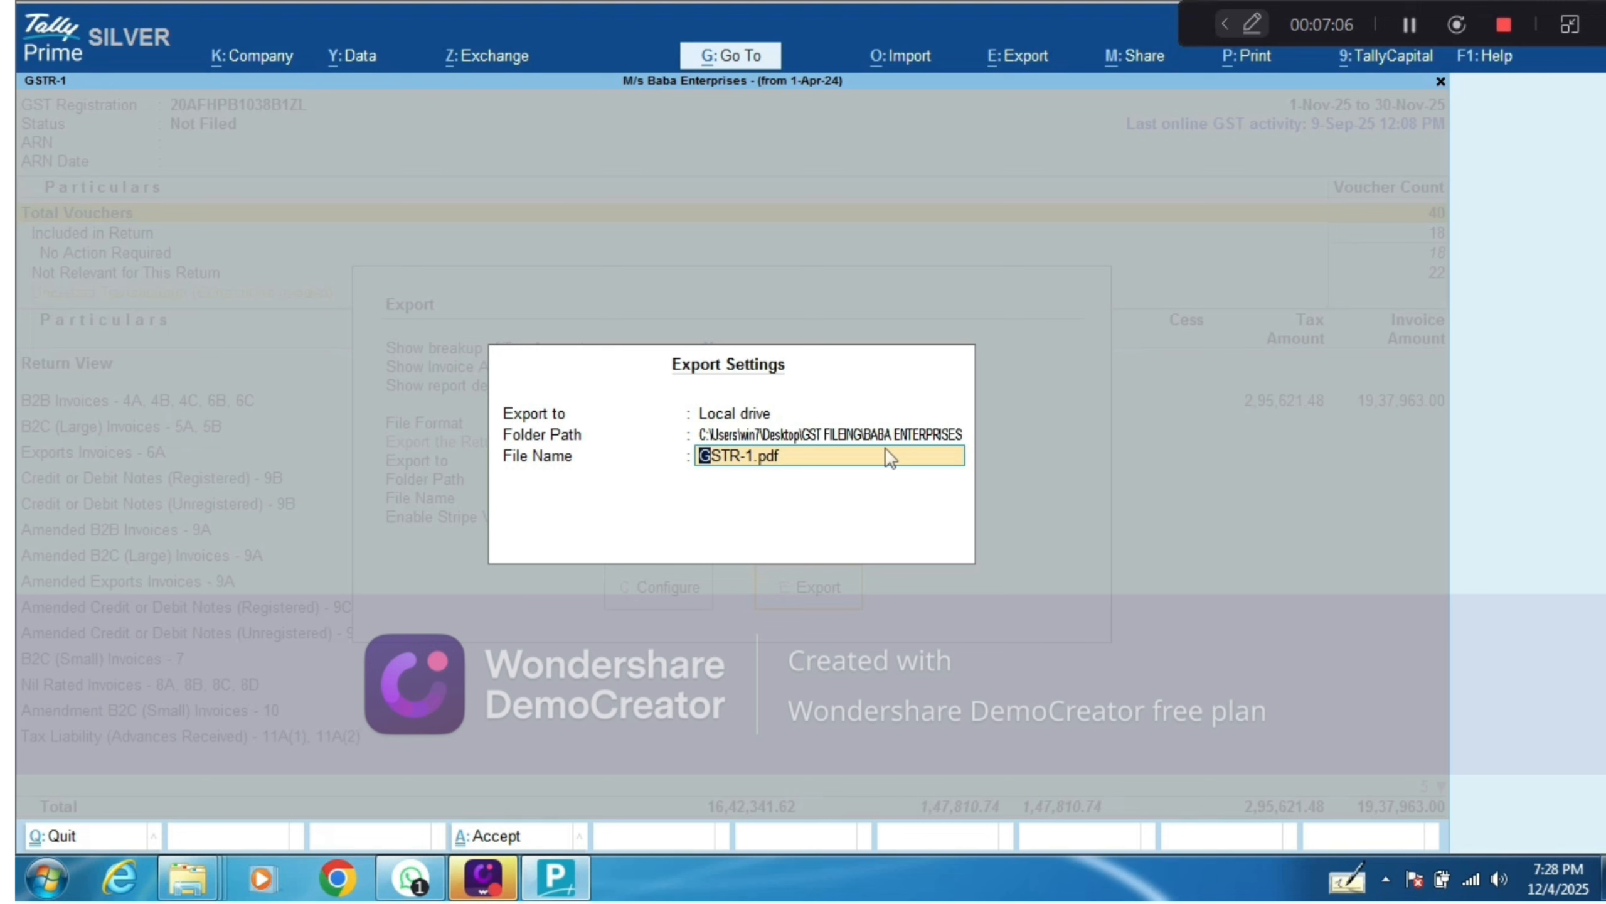
key("Return")
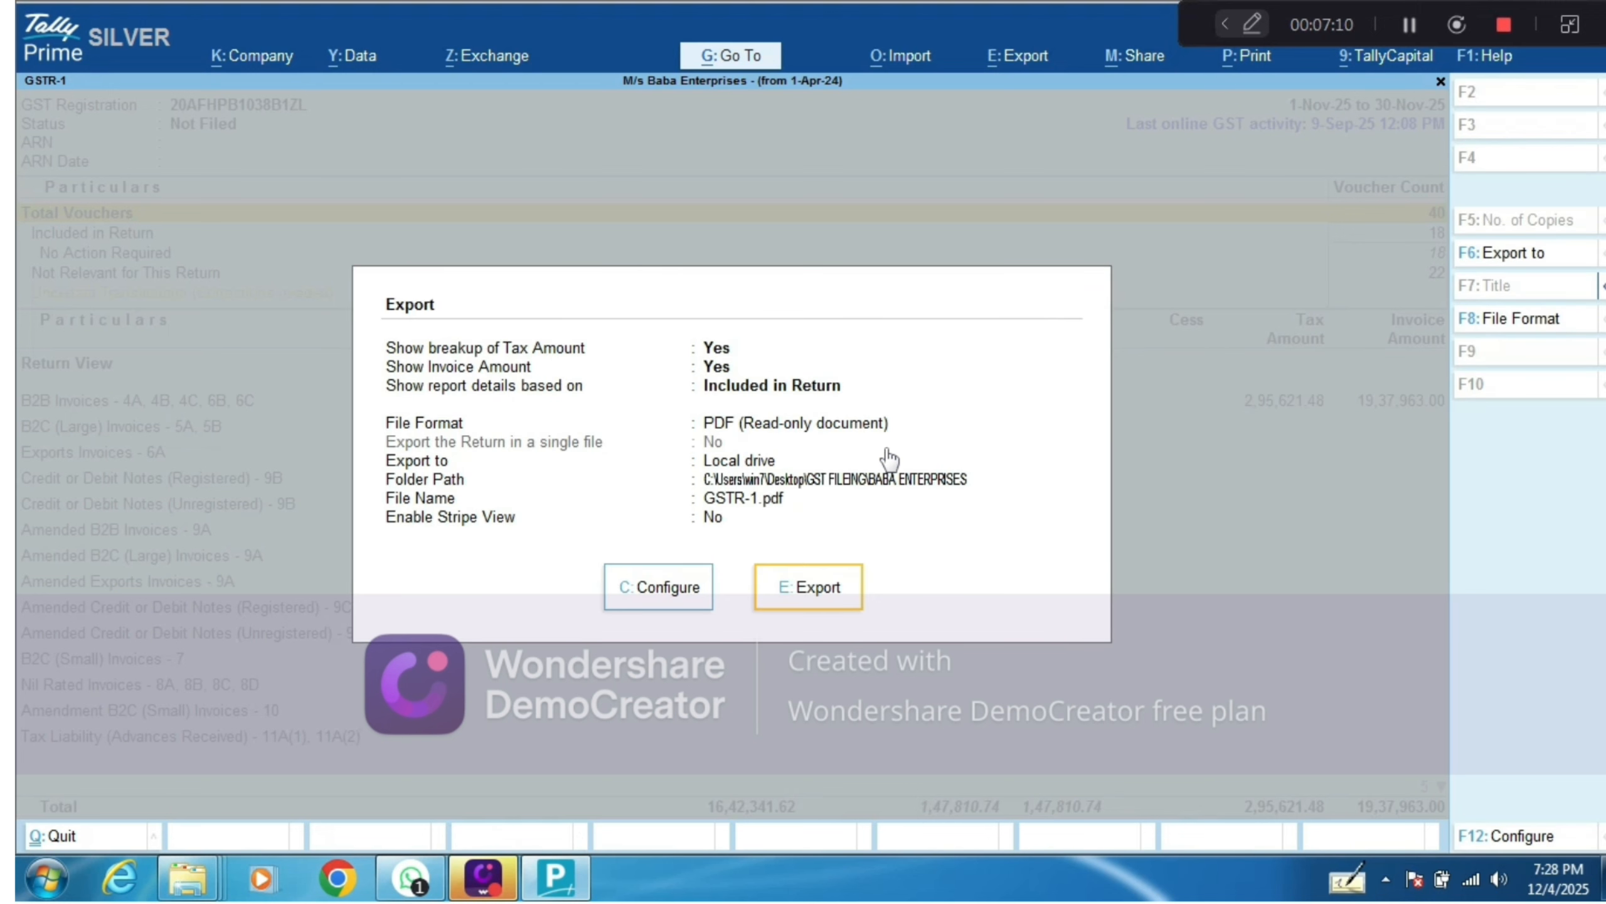
Step: Browse the available export file formats and choose PDF (Read-only document) with the digital signature set to Not Applicable
key("F8")
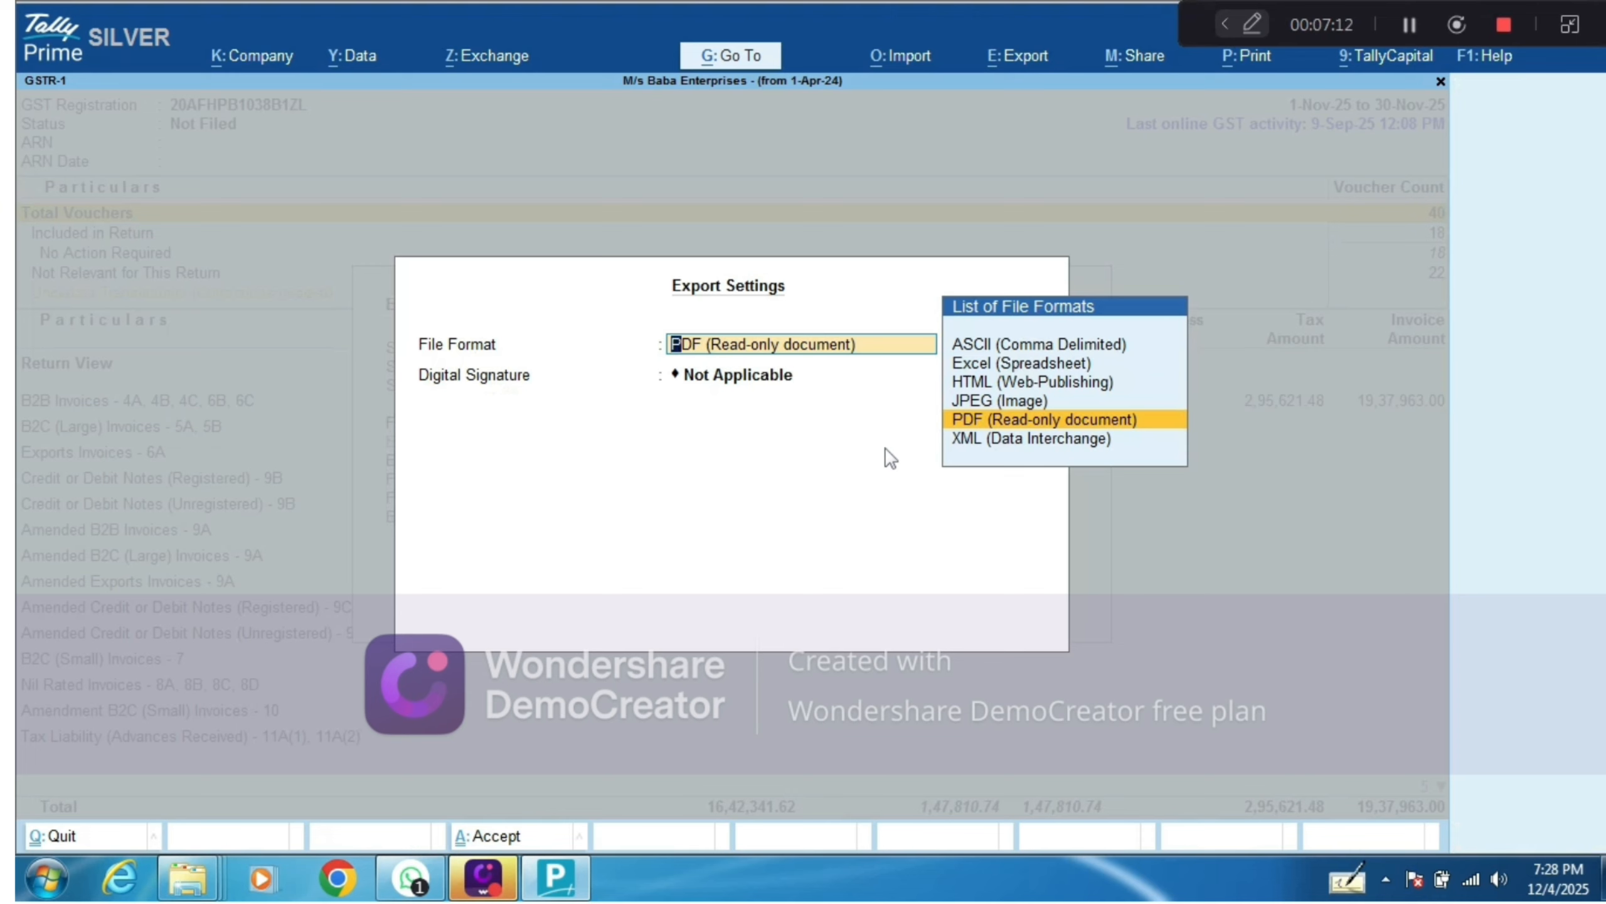
key("Up")
key("Up")
key("Up")
key("Up")
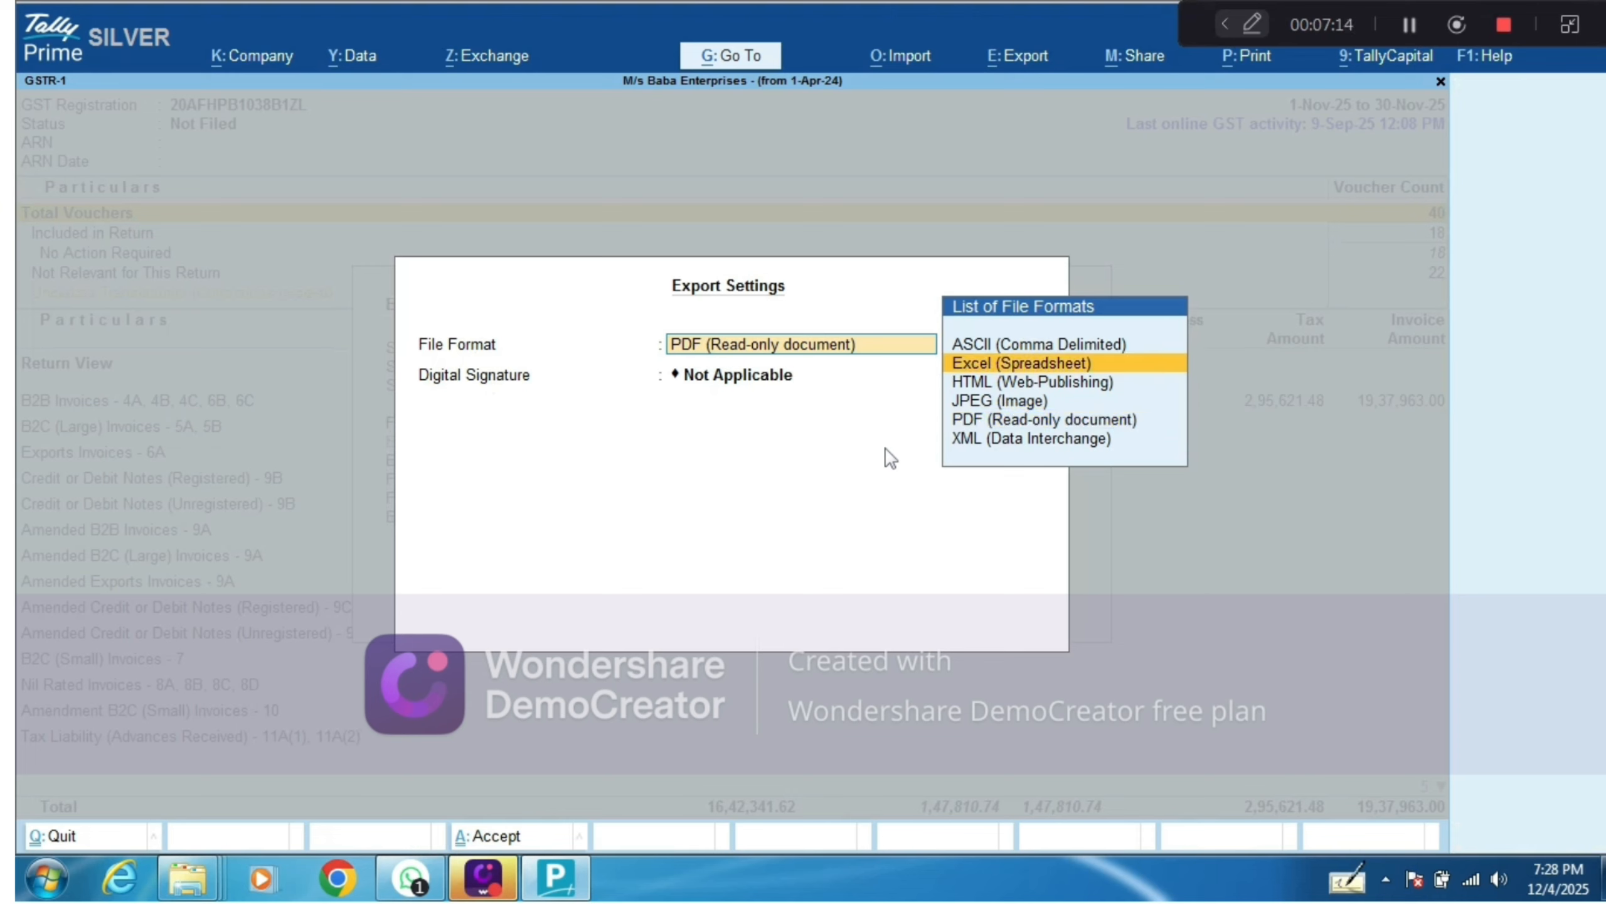
key("Down")
key("Down")
key("Down")
key("Up")
key("Up")
key("Down")
key("Down")
key("Up")
key("Down")
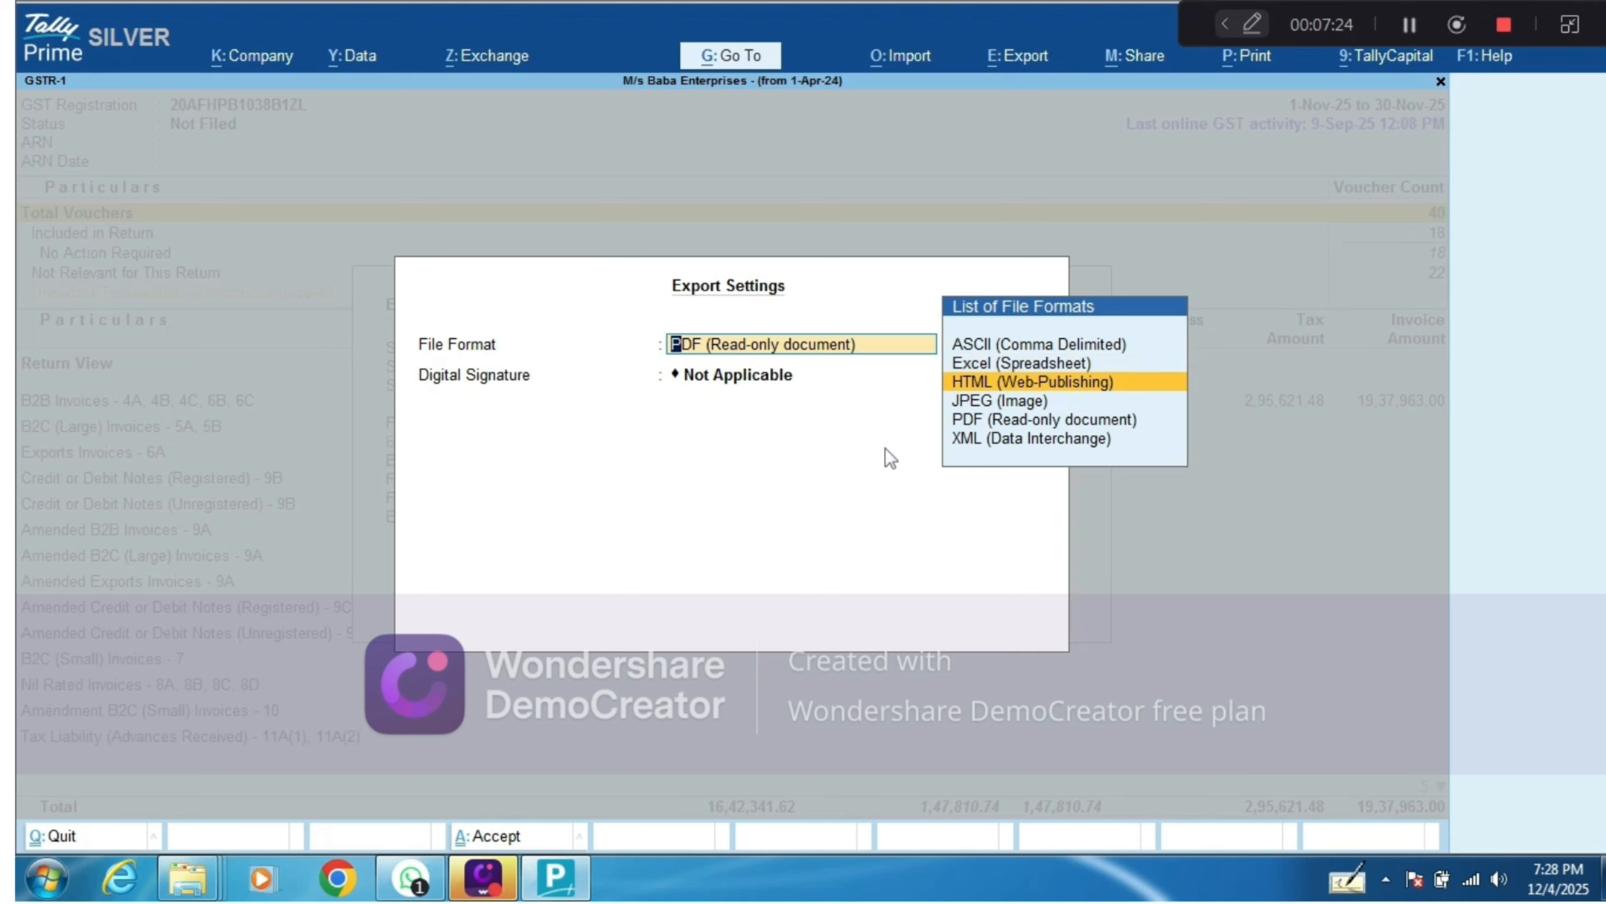
key("Down")
key("Down")
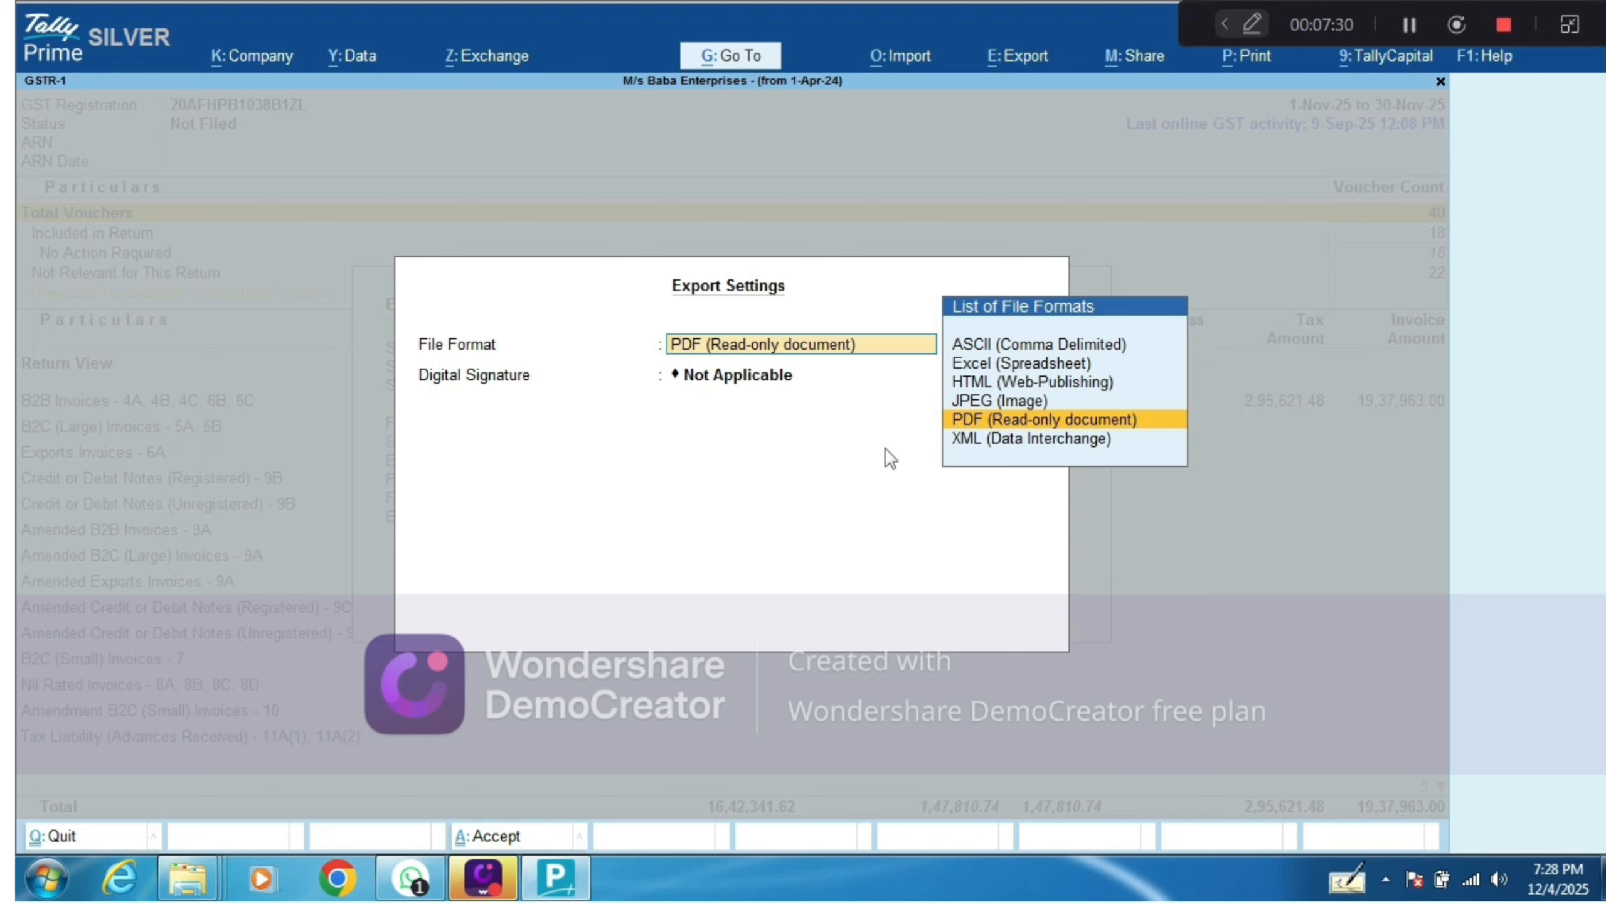
key("Return")
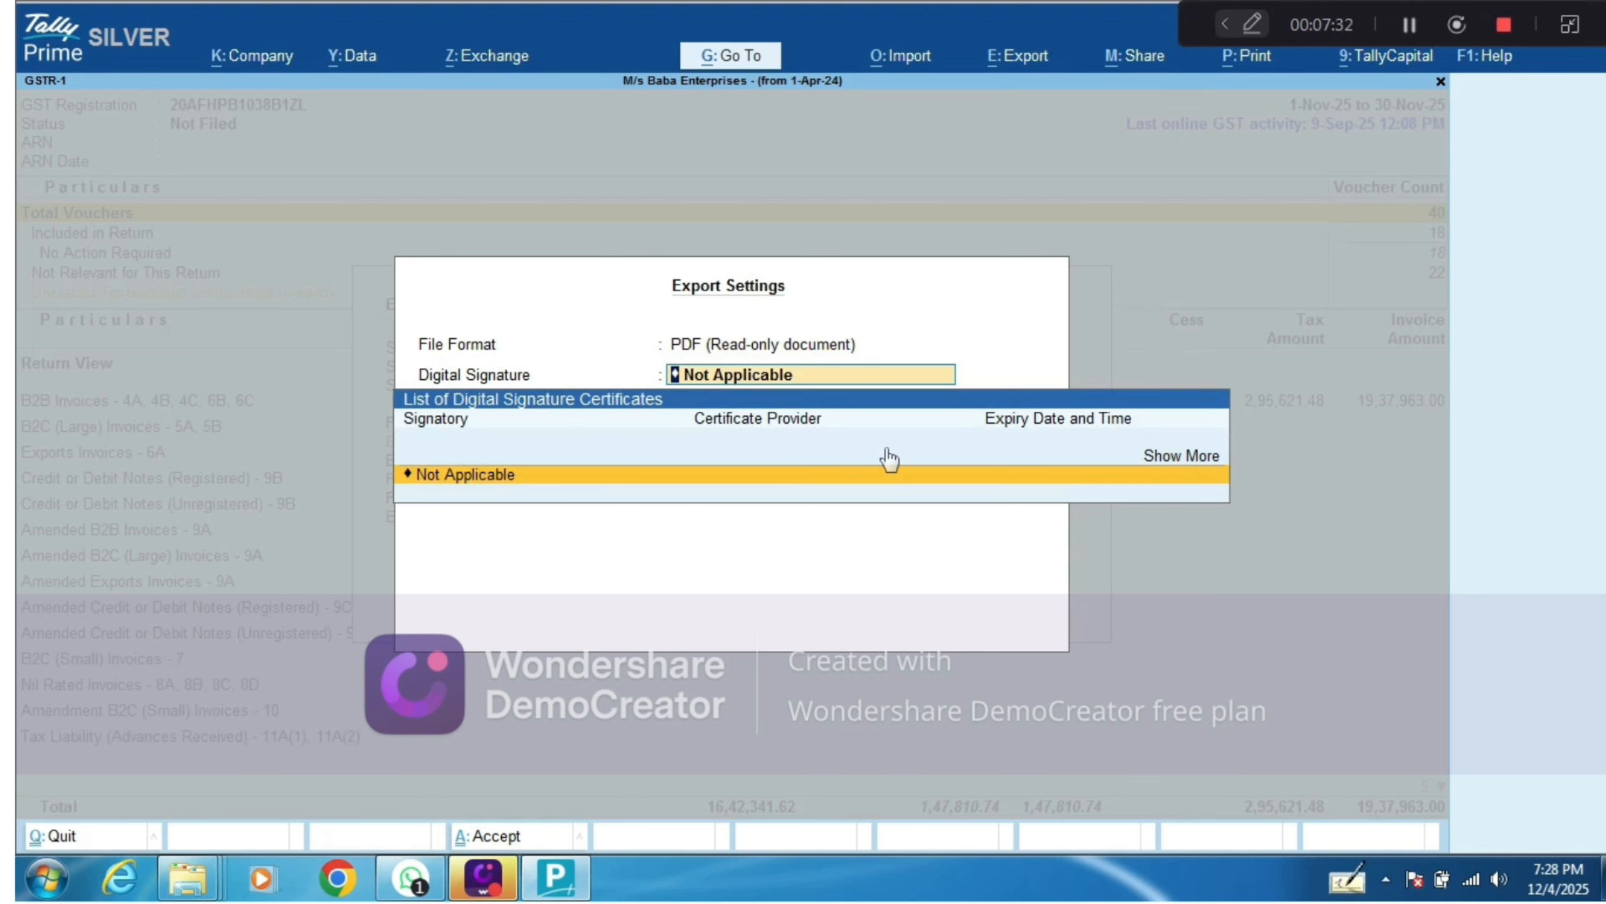
key("Return")
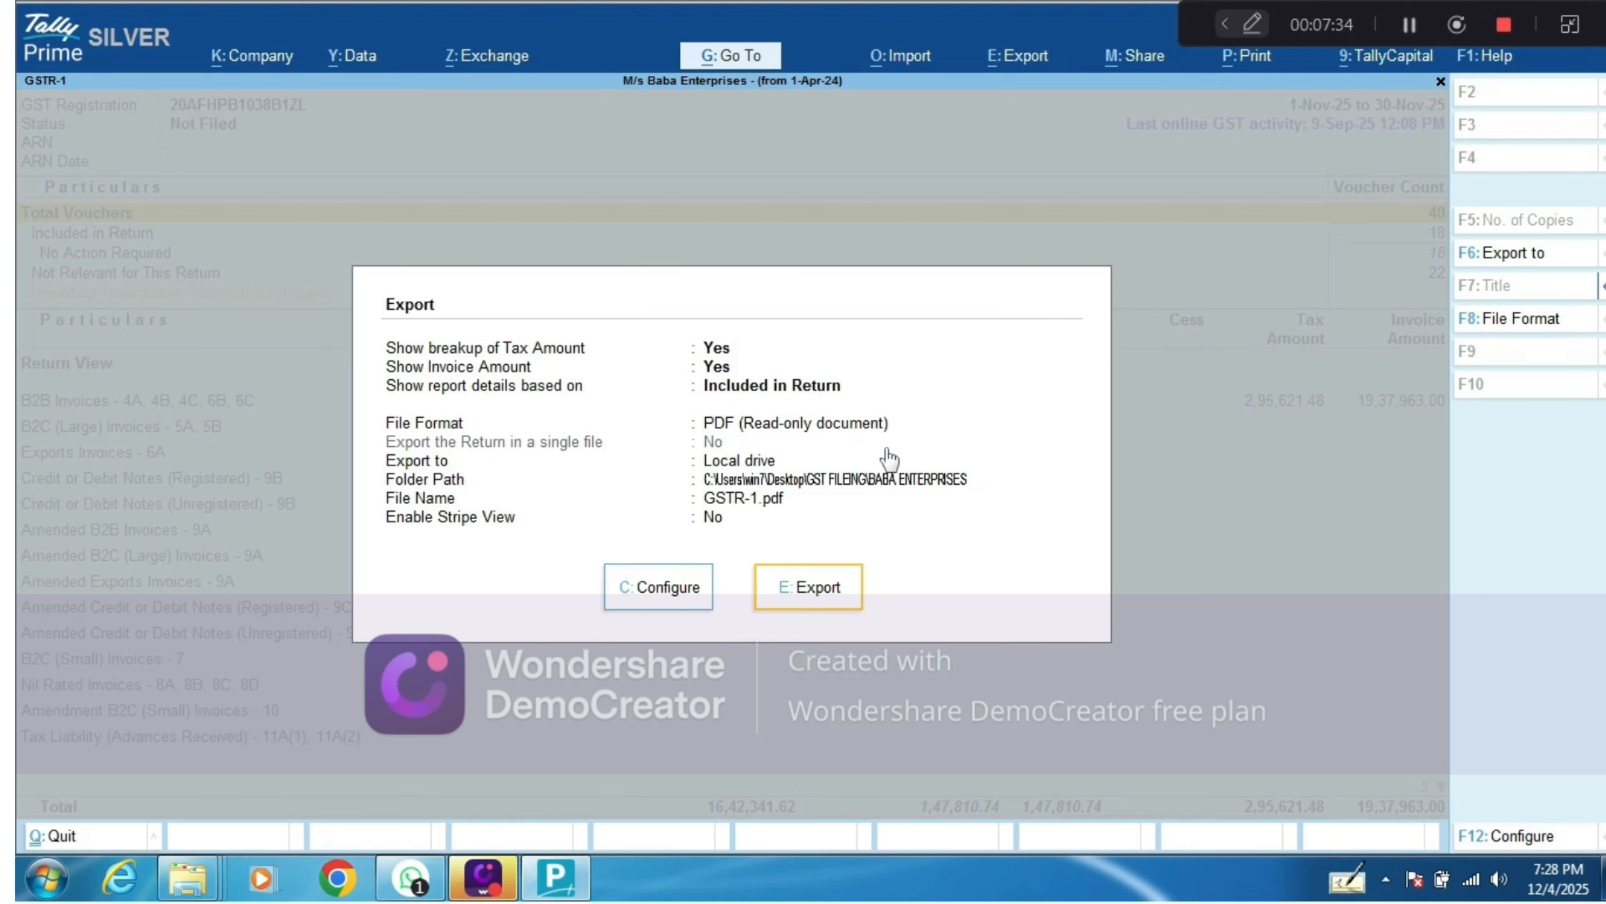
Step: Export the GSTR-1 report as a PDF and look through the B2B and amended invoice sections in the file
left_click(796, 583)
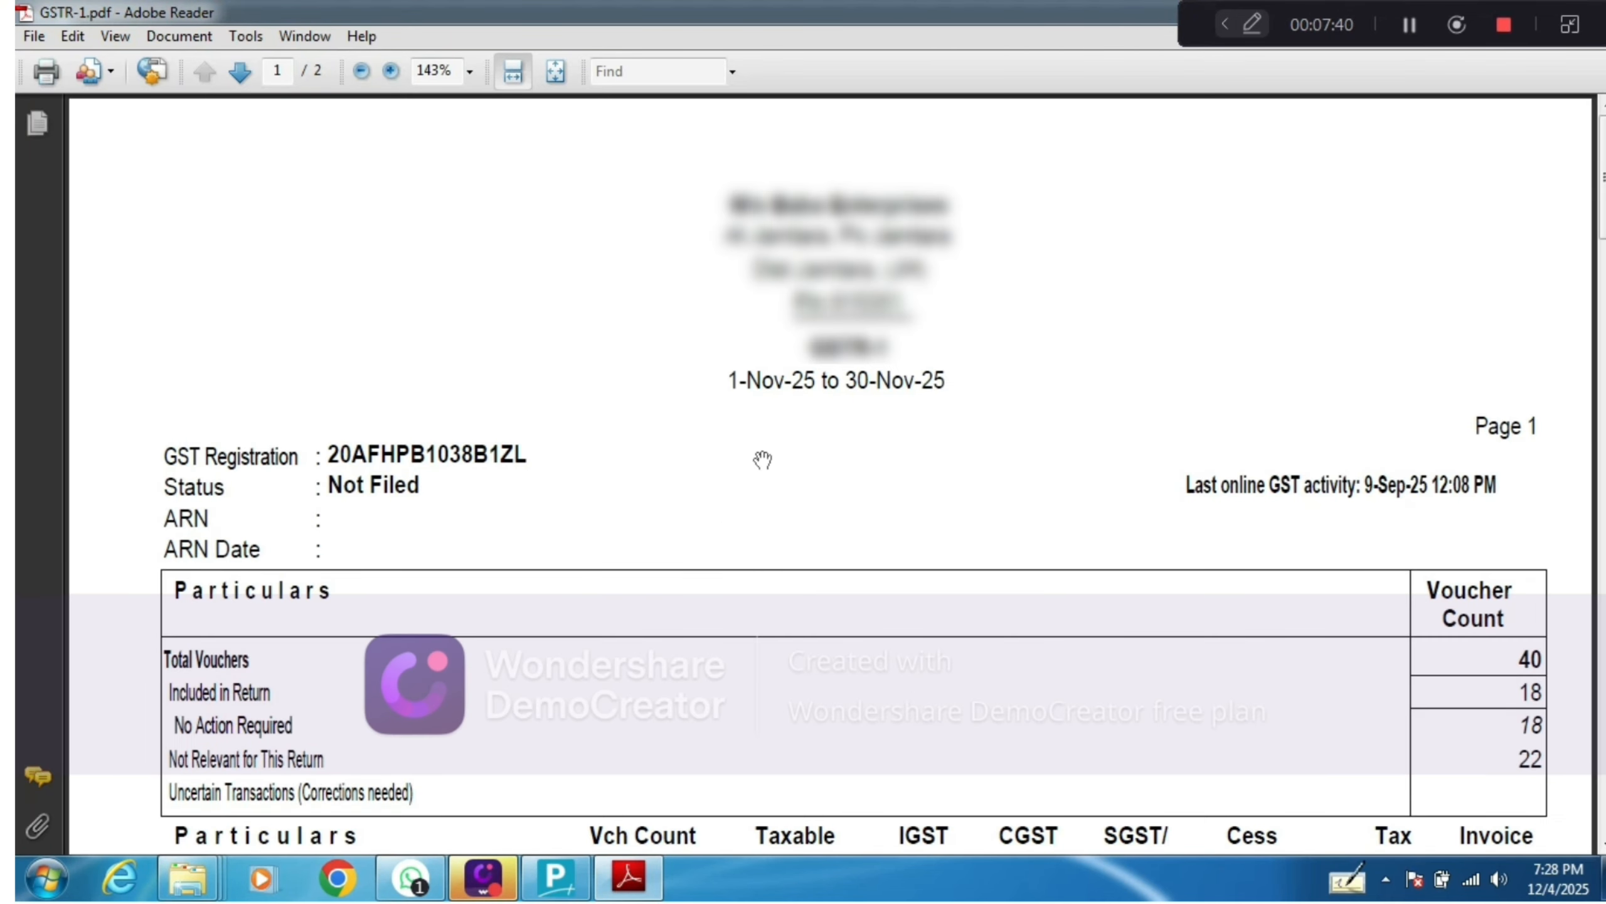
scroll(760, 459, "down", 10)
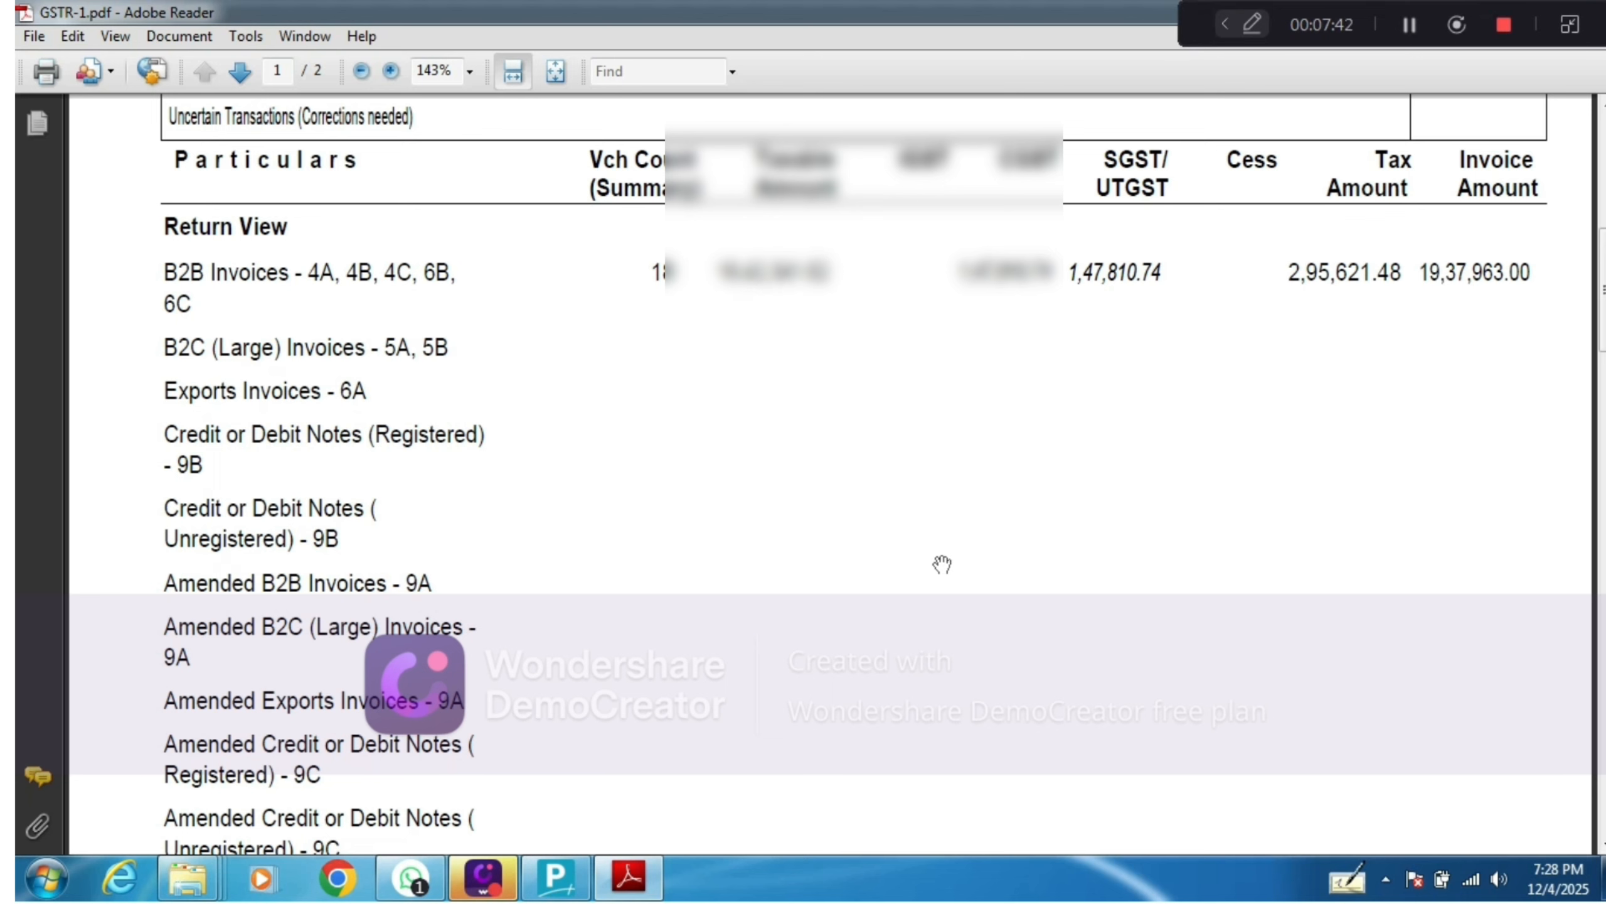
scroll(940, 563, "down", 3)
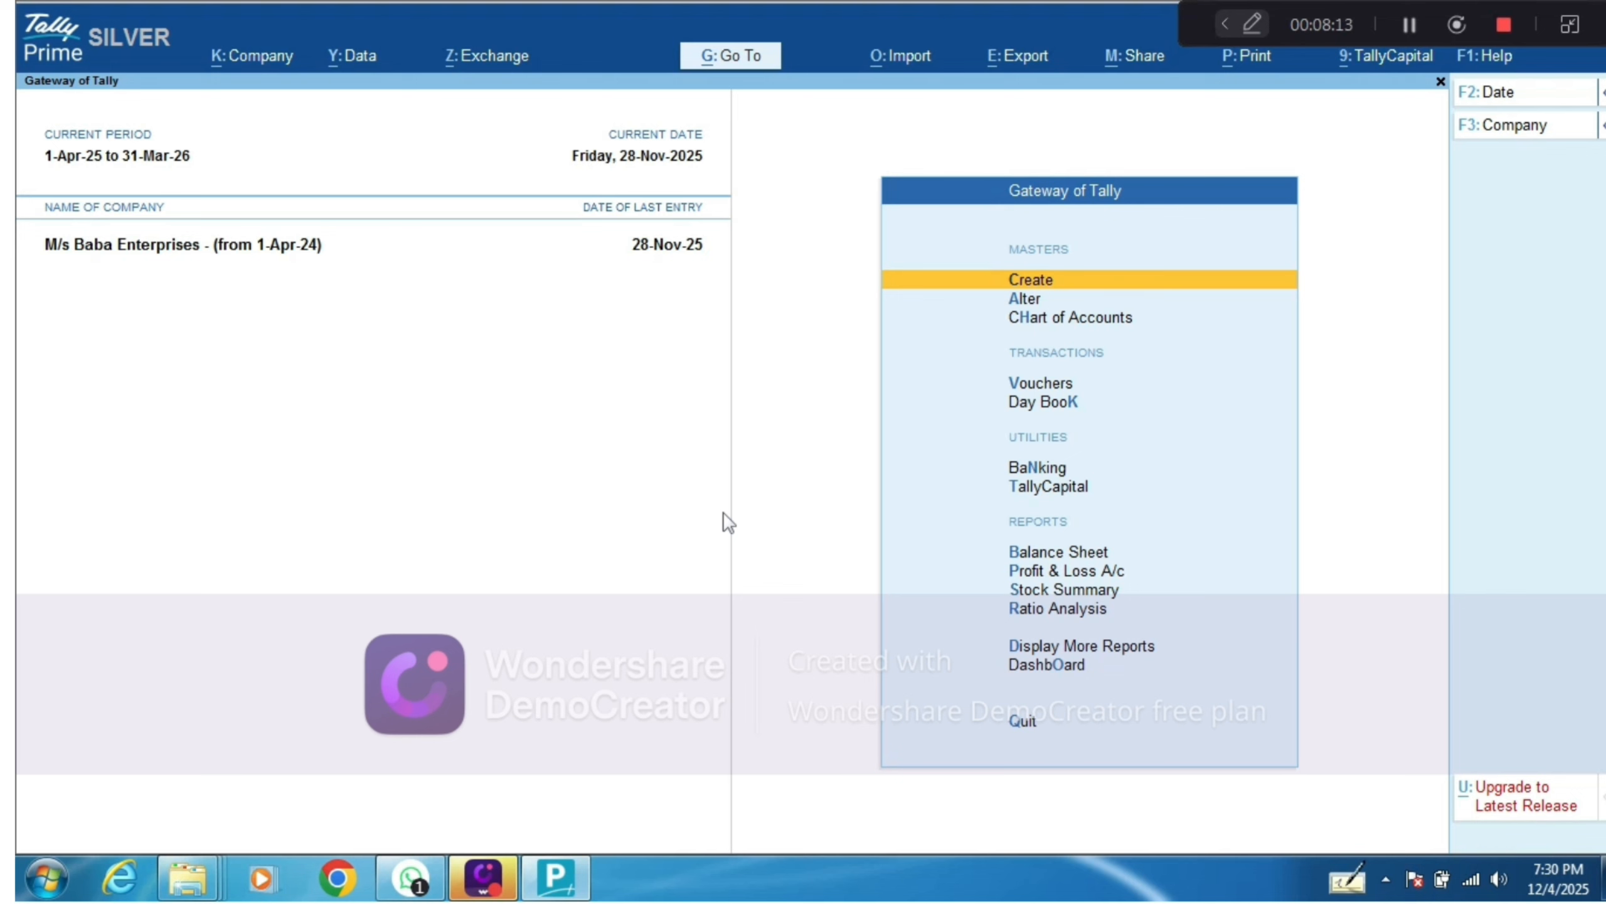
Step: Open the ledger voucher report for Star Express Consultancts Private Limited
key("d")
key("a")
key("l")
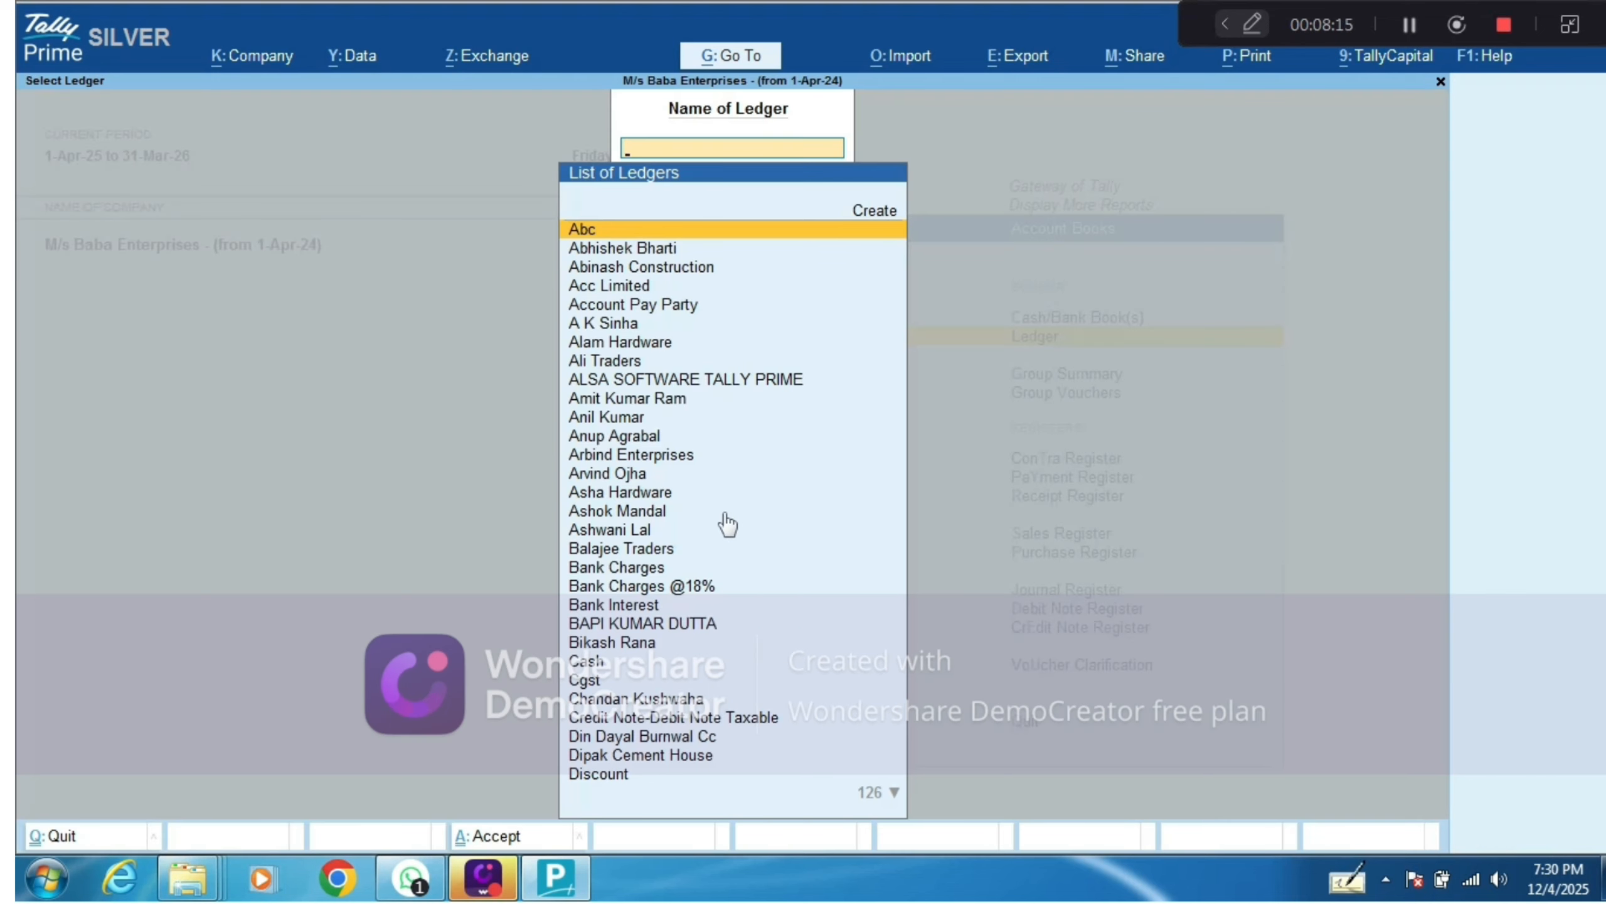
type("STAR")
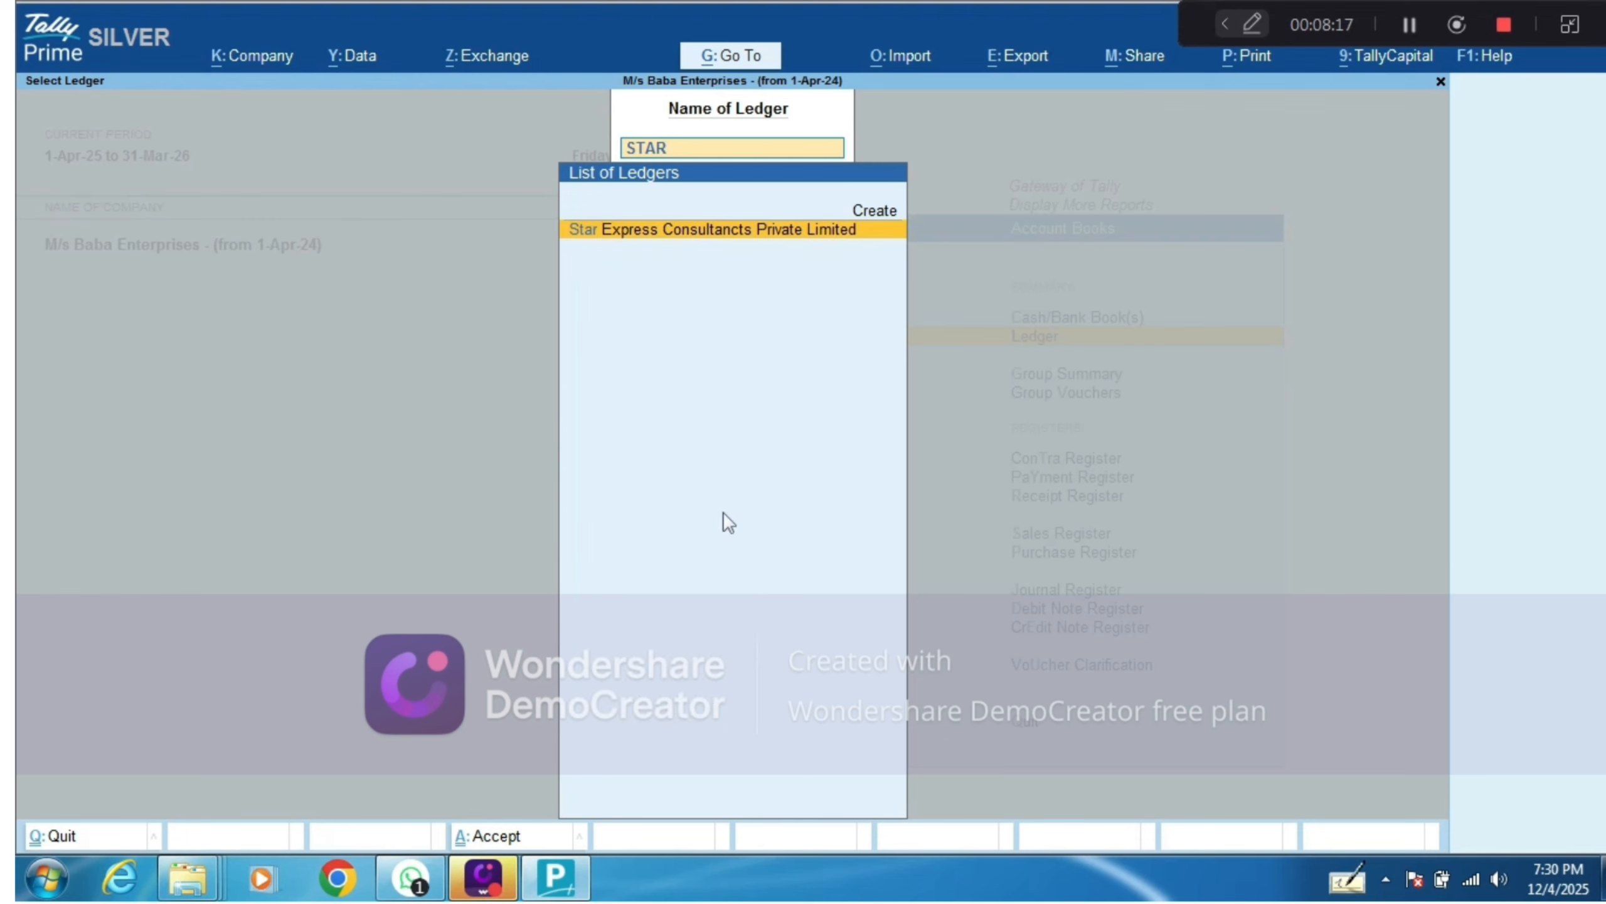
key("Return")
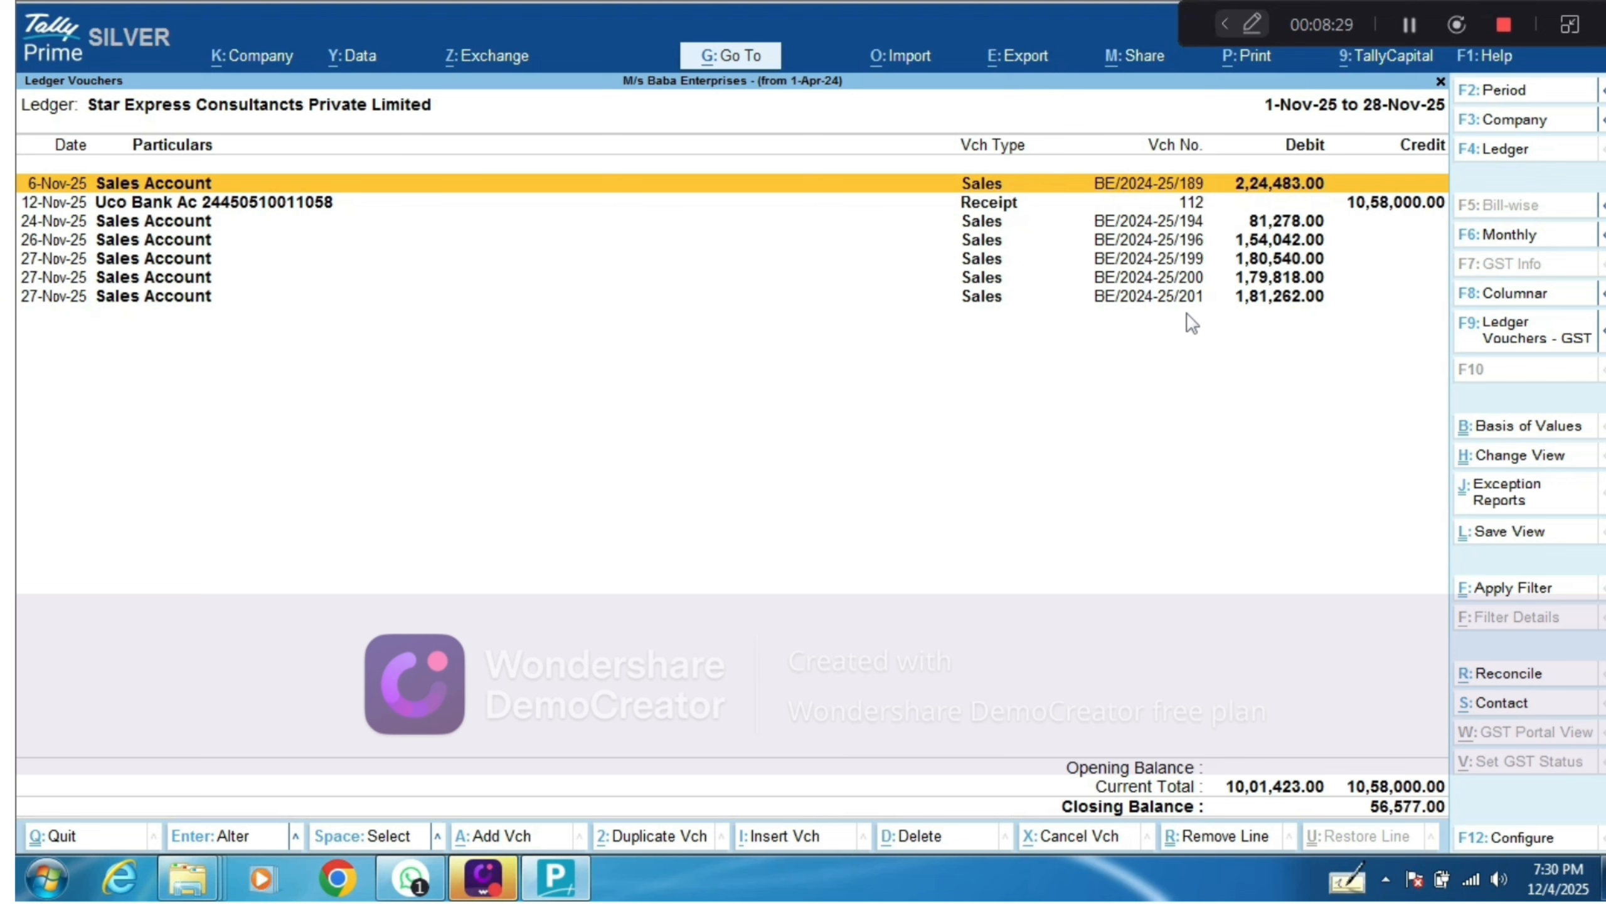
Step: Start exporting a Multi-Voucher report from the list of other exportable reports
key("alt+e")
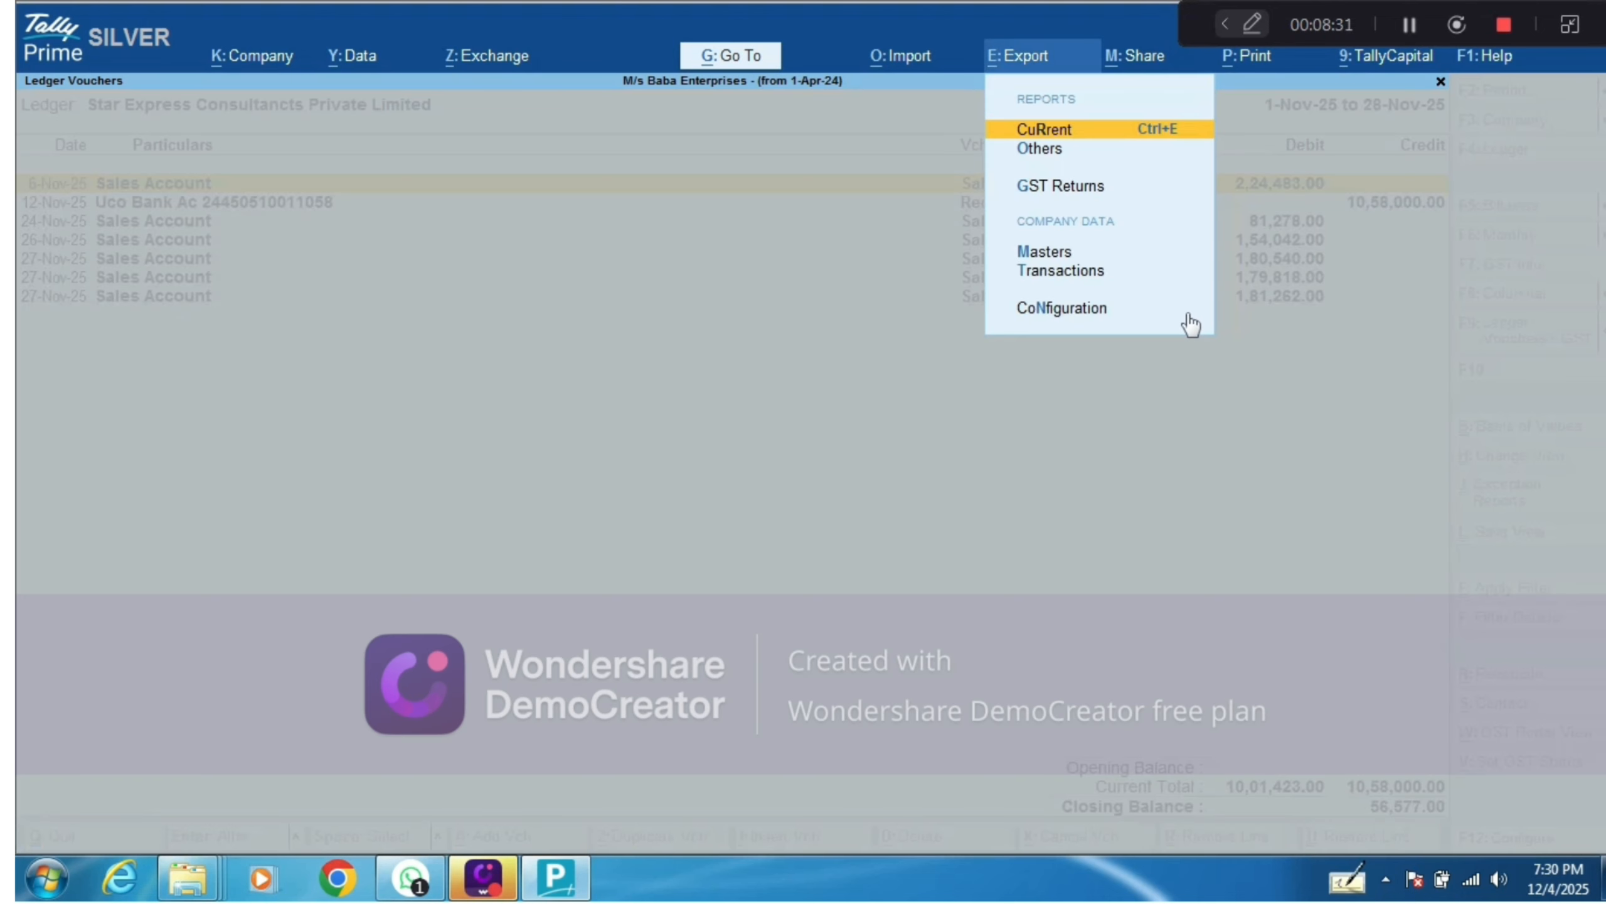
key("Down")
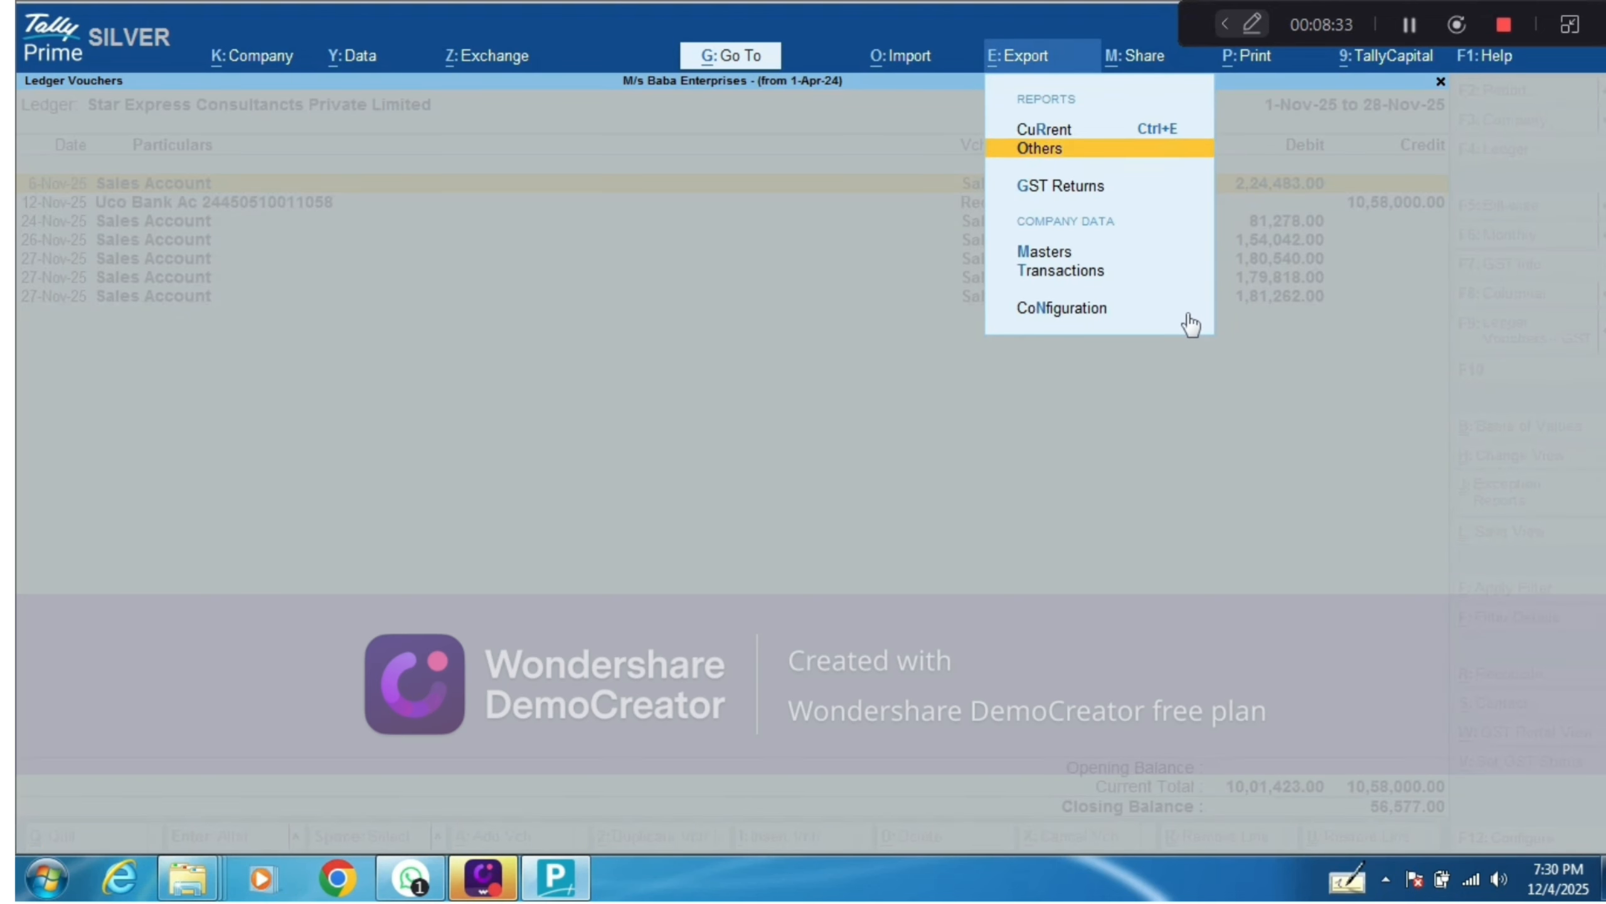
key("Return")
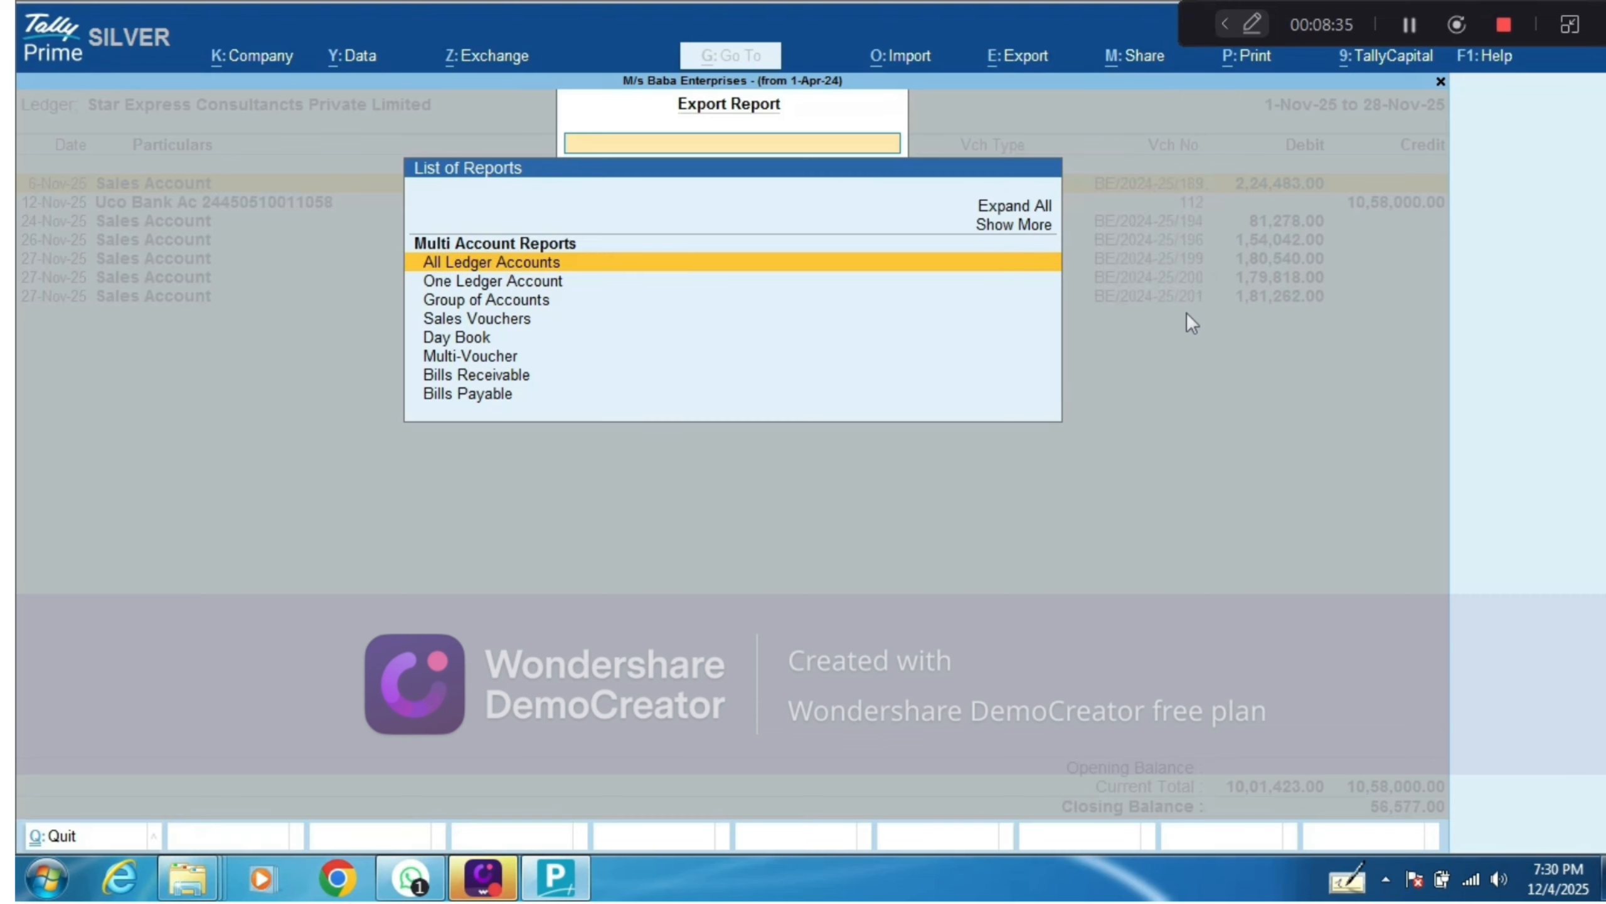
key("Down")
key("Down")
key("Down")
key("Down")
key("Down")
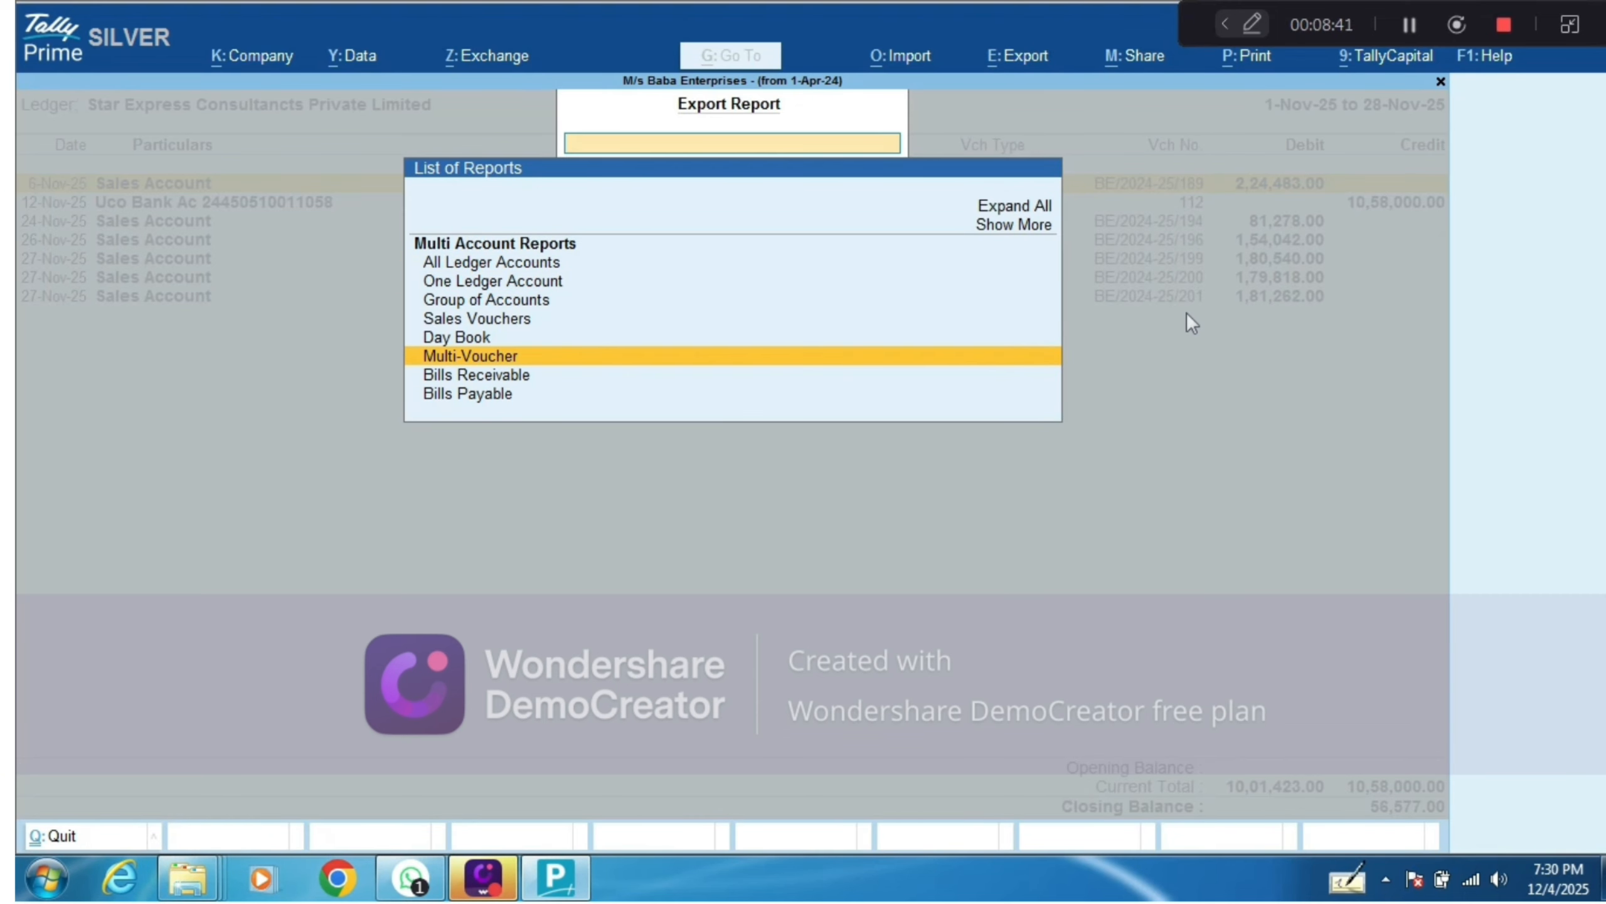
key("Return")
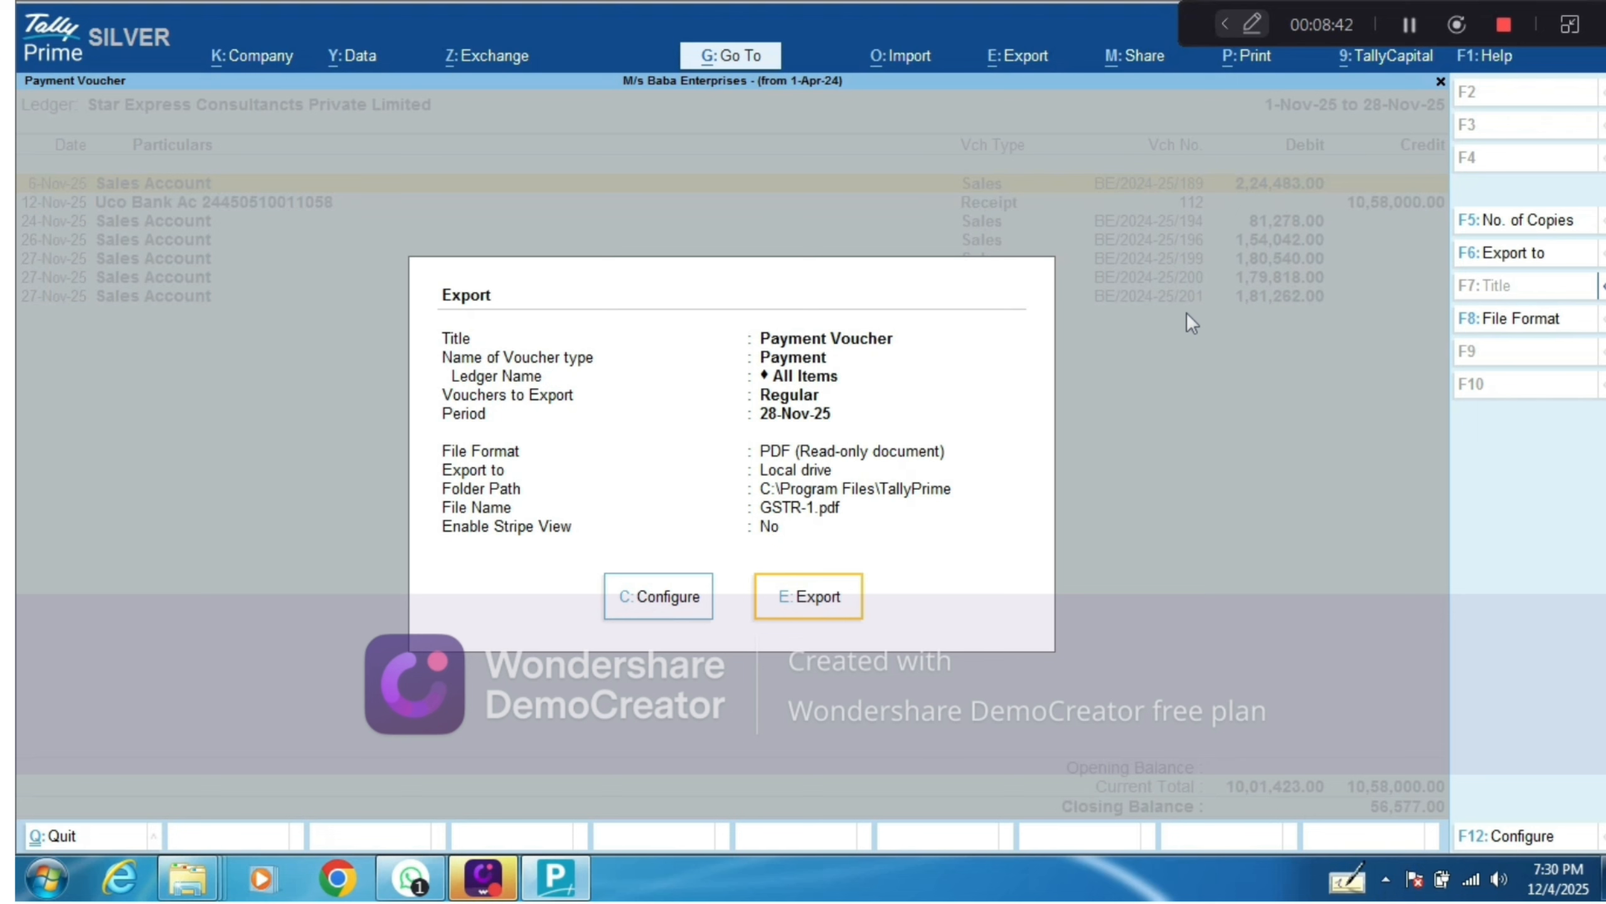
Step: Configure the export with voucher type Sales and ledger Star Express Consultancts Private Limited
key("Left")
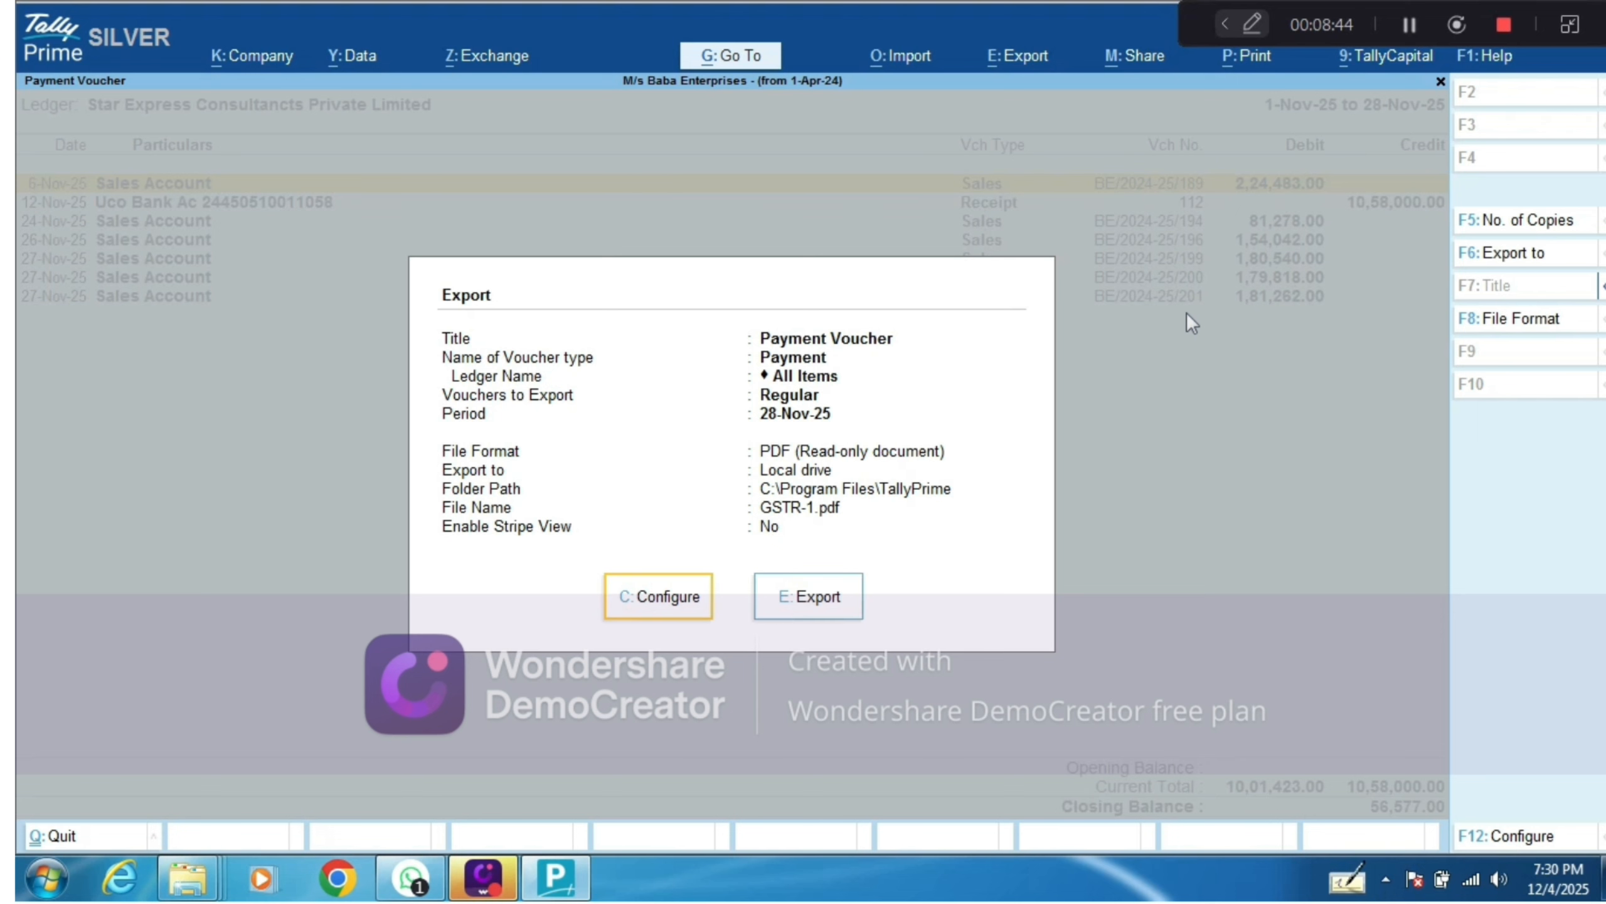
key("Return")
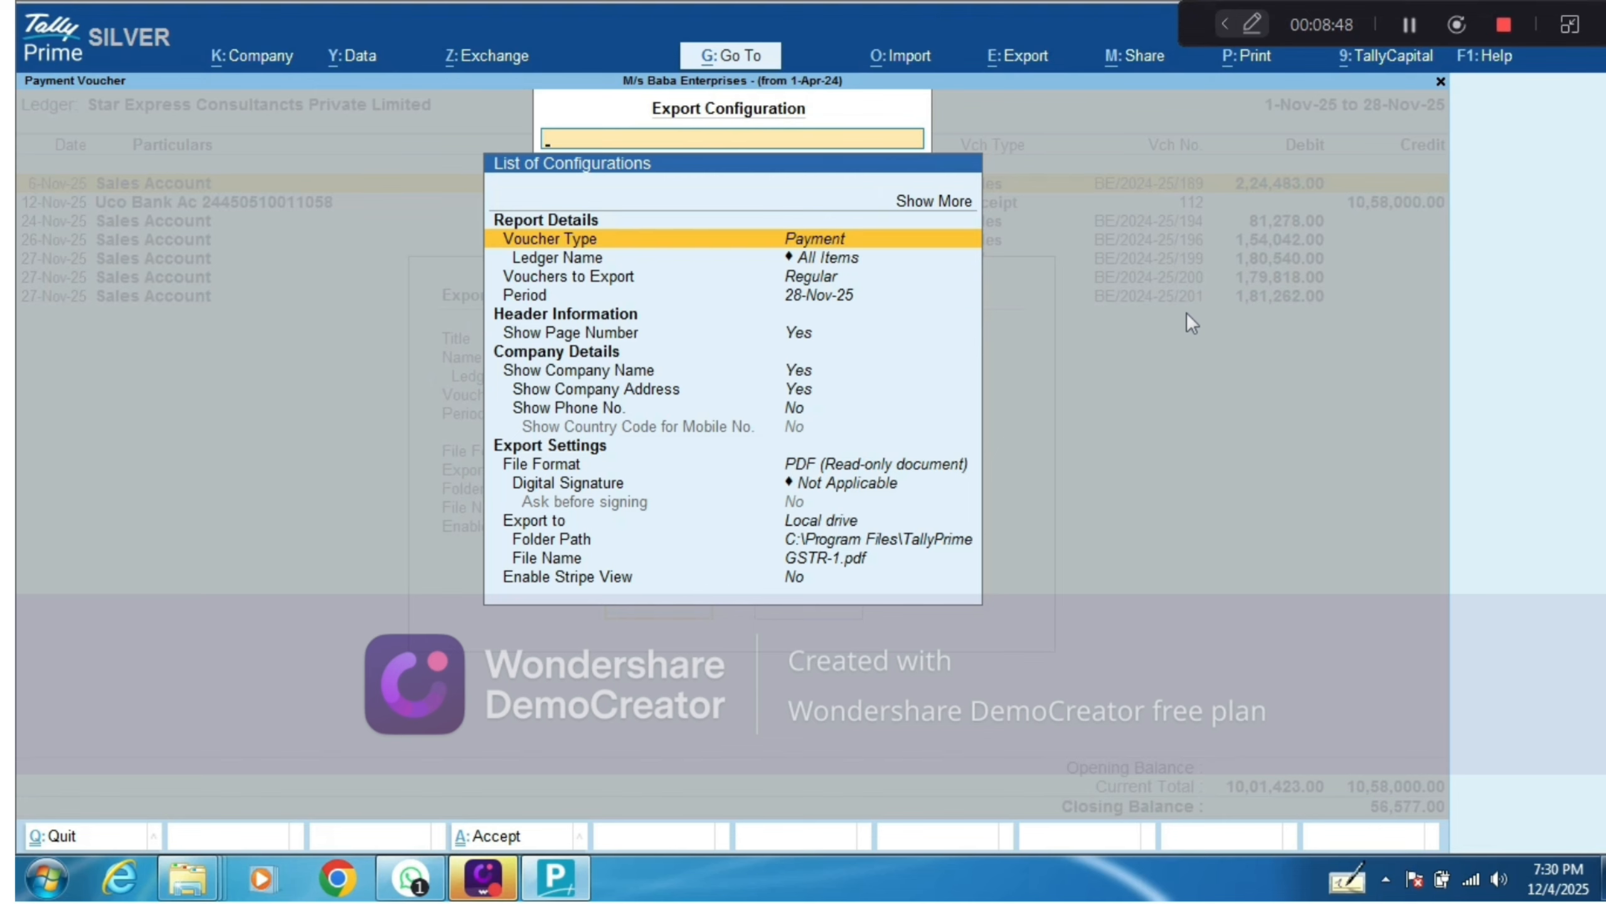
key("Return")
type("SAL")
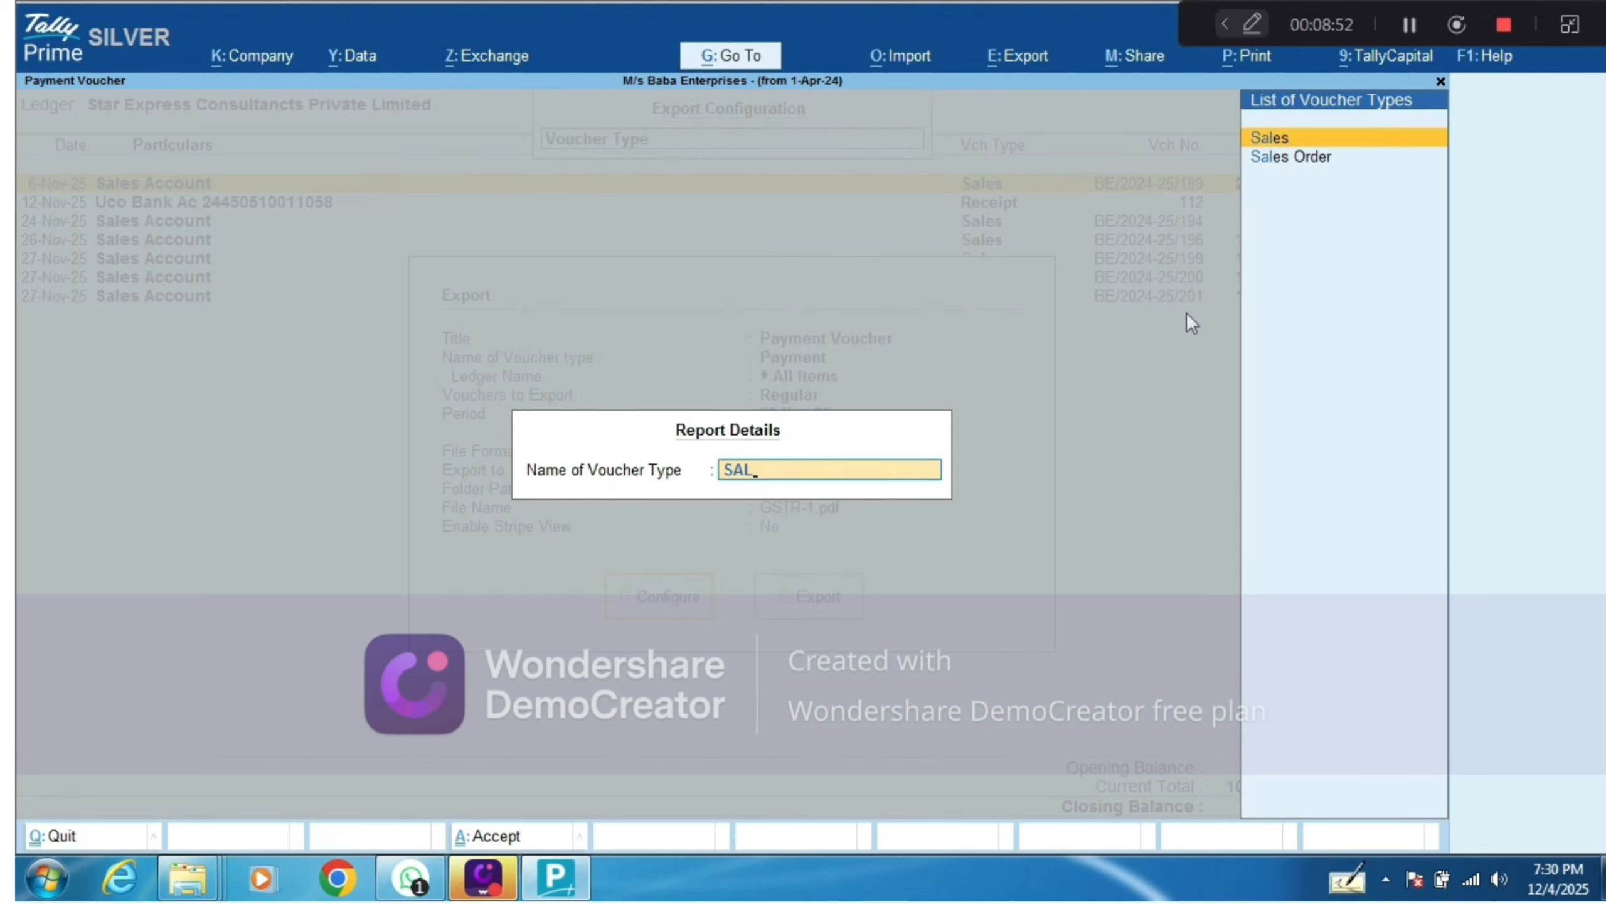
key("Return")
key("Down")
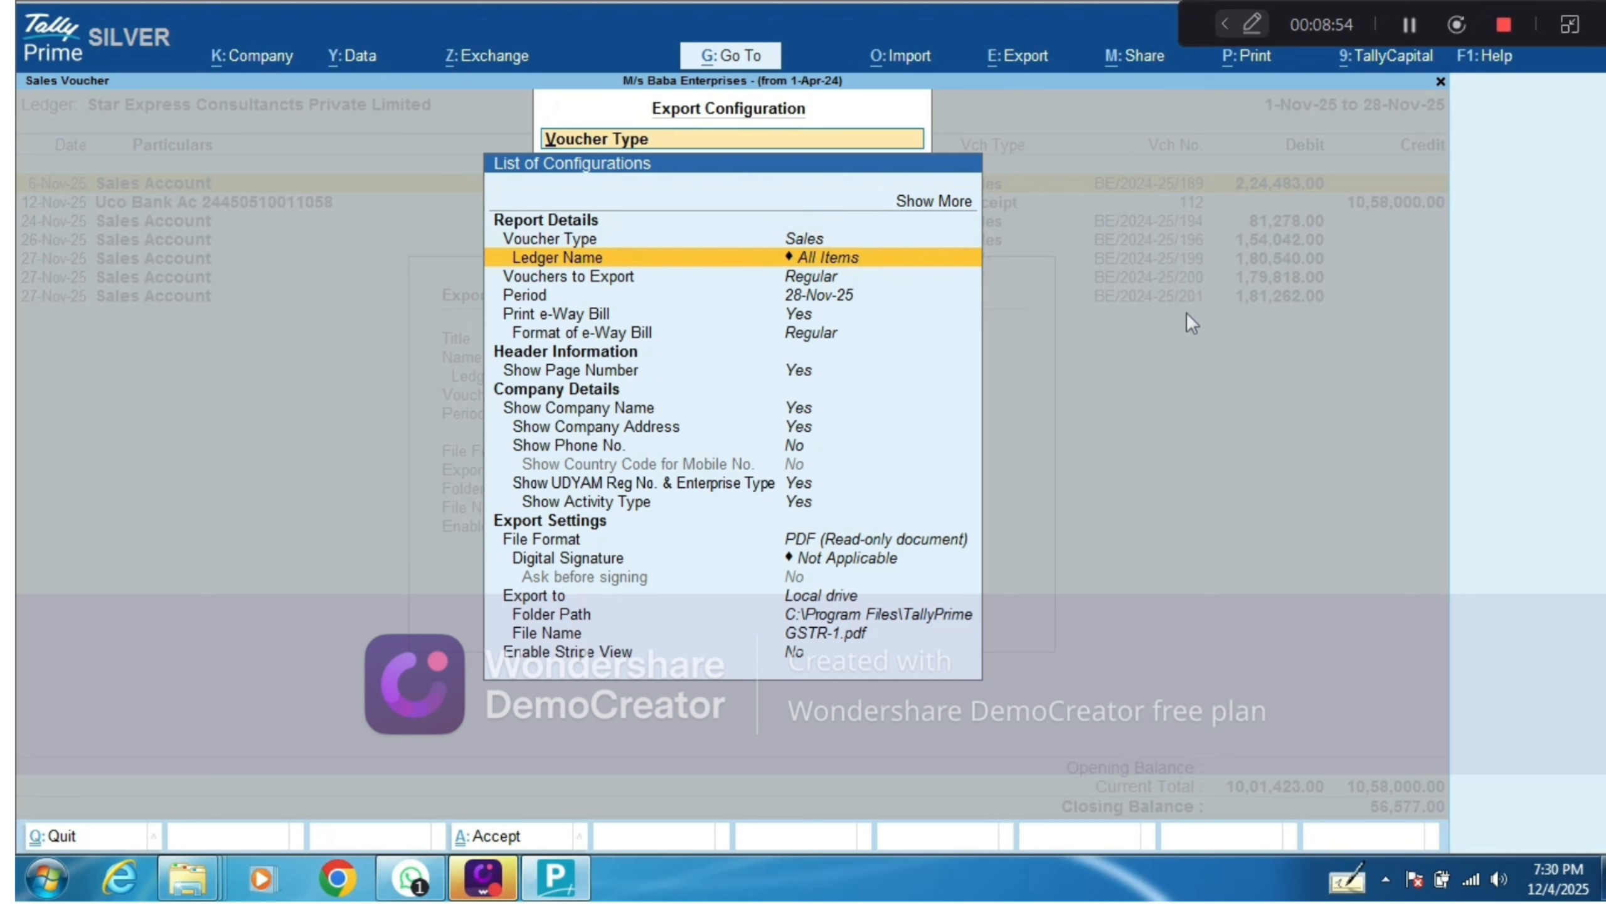
key("Return")
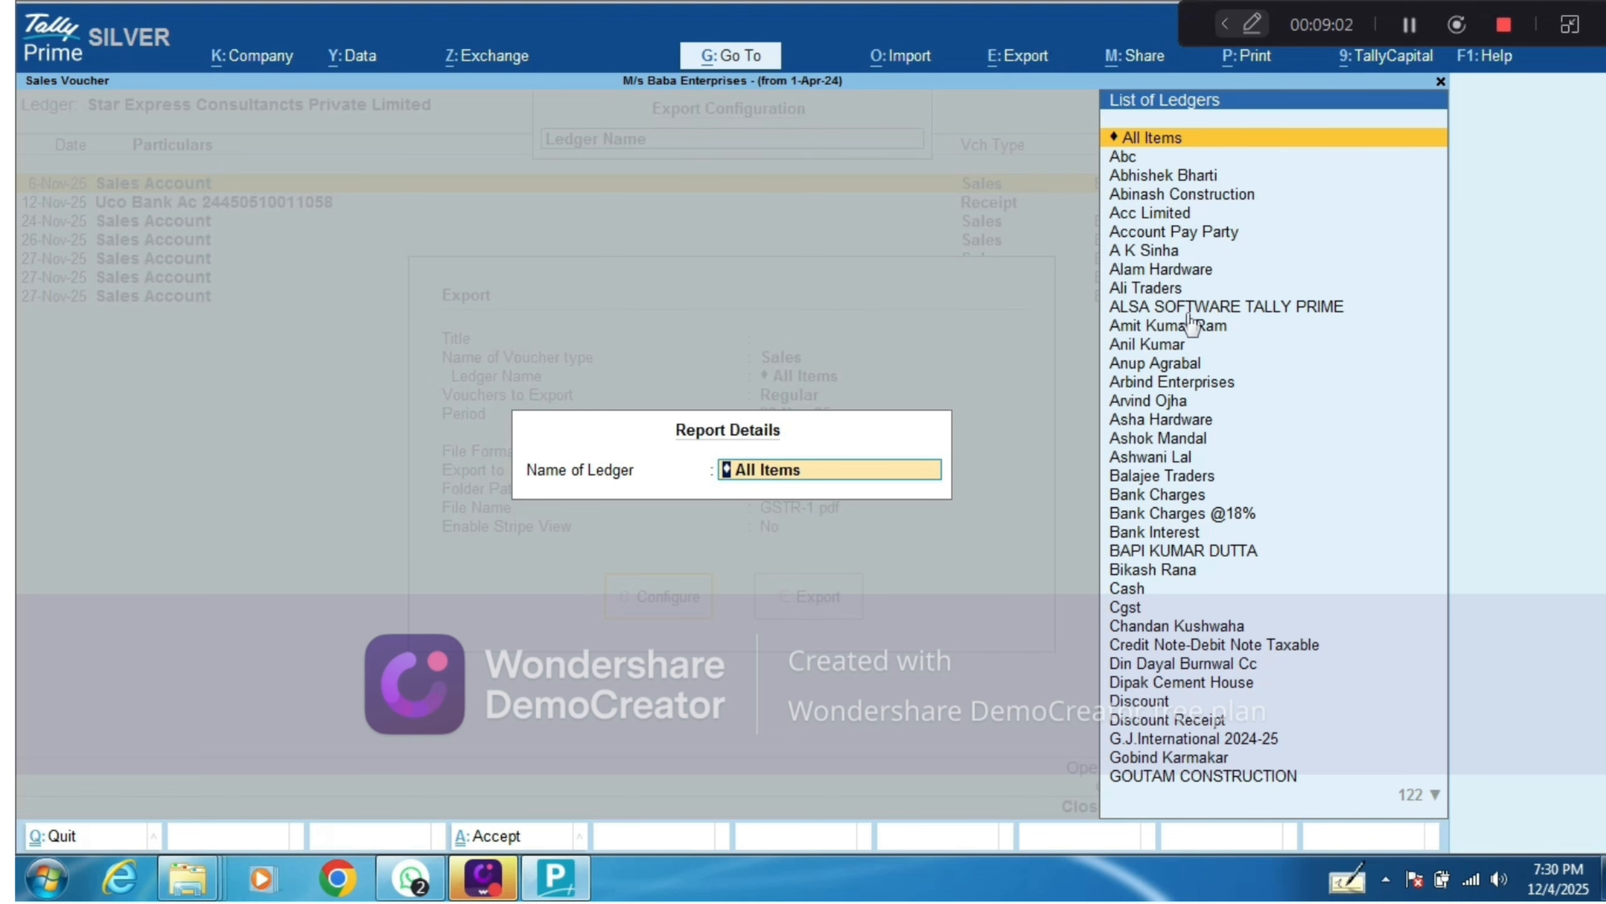
type("STAR")
key("Return")
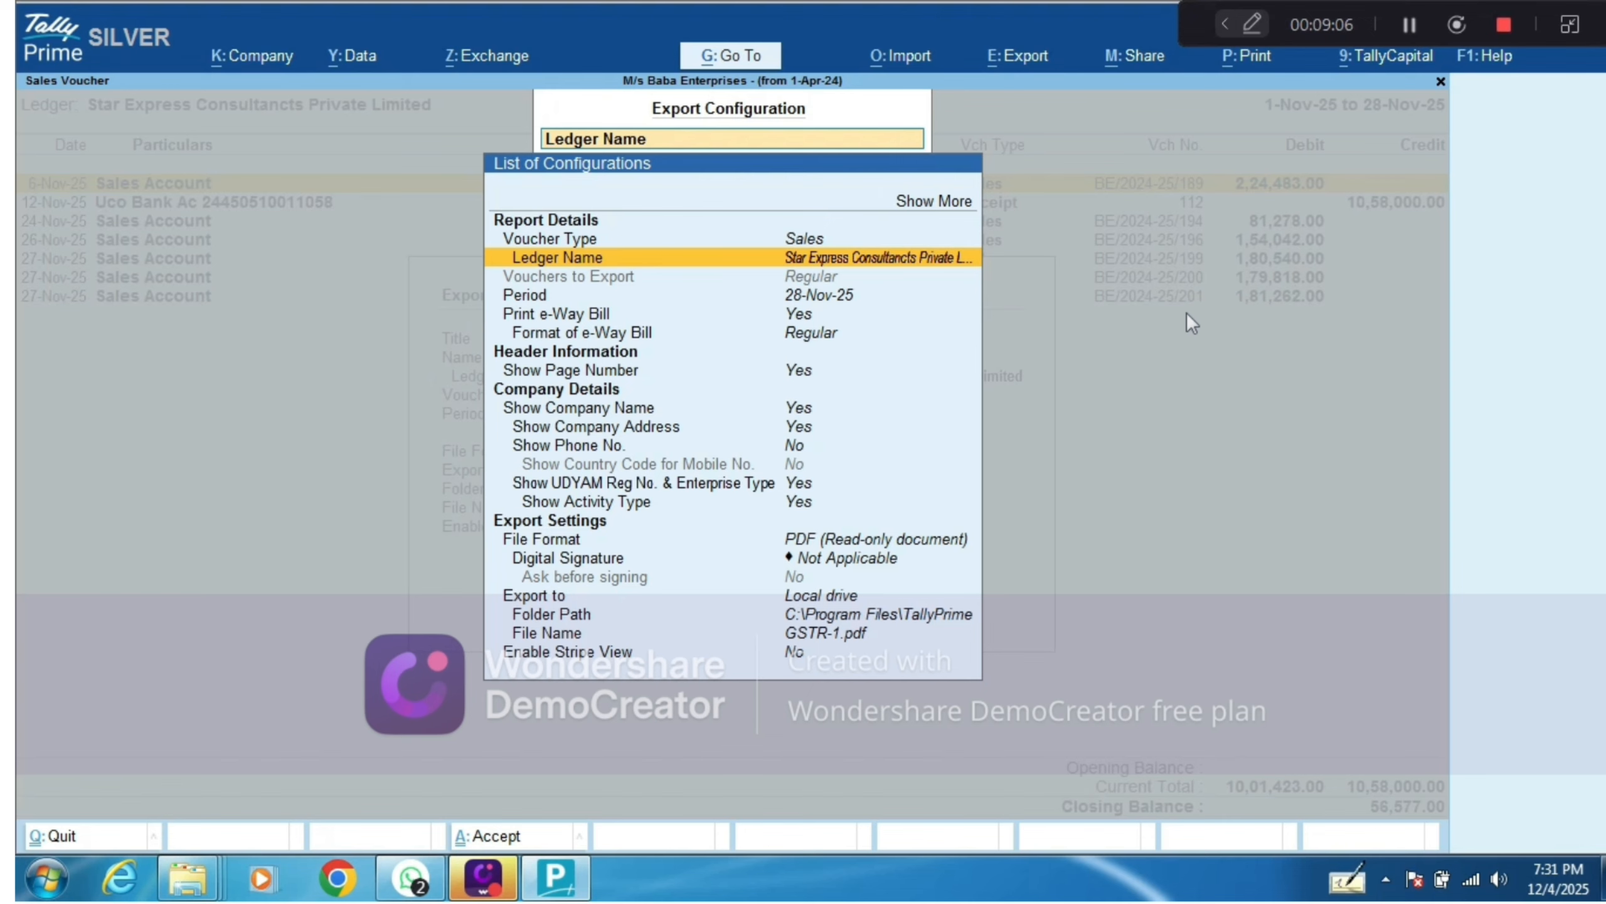
Step: Set the export period to 1-Nov-25 to 30-Nov-25
key("Down")
key("Down")
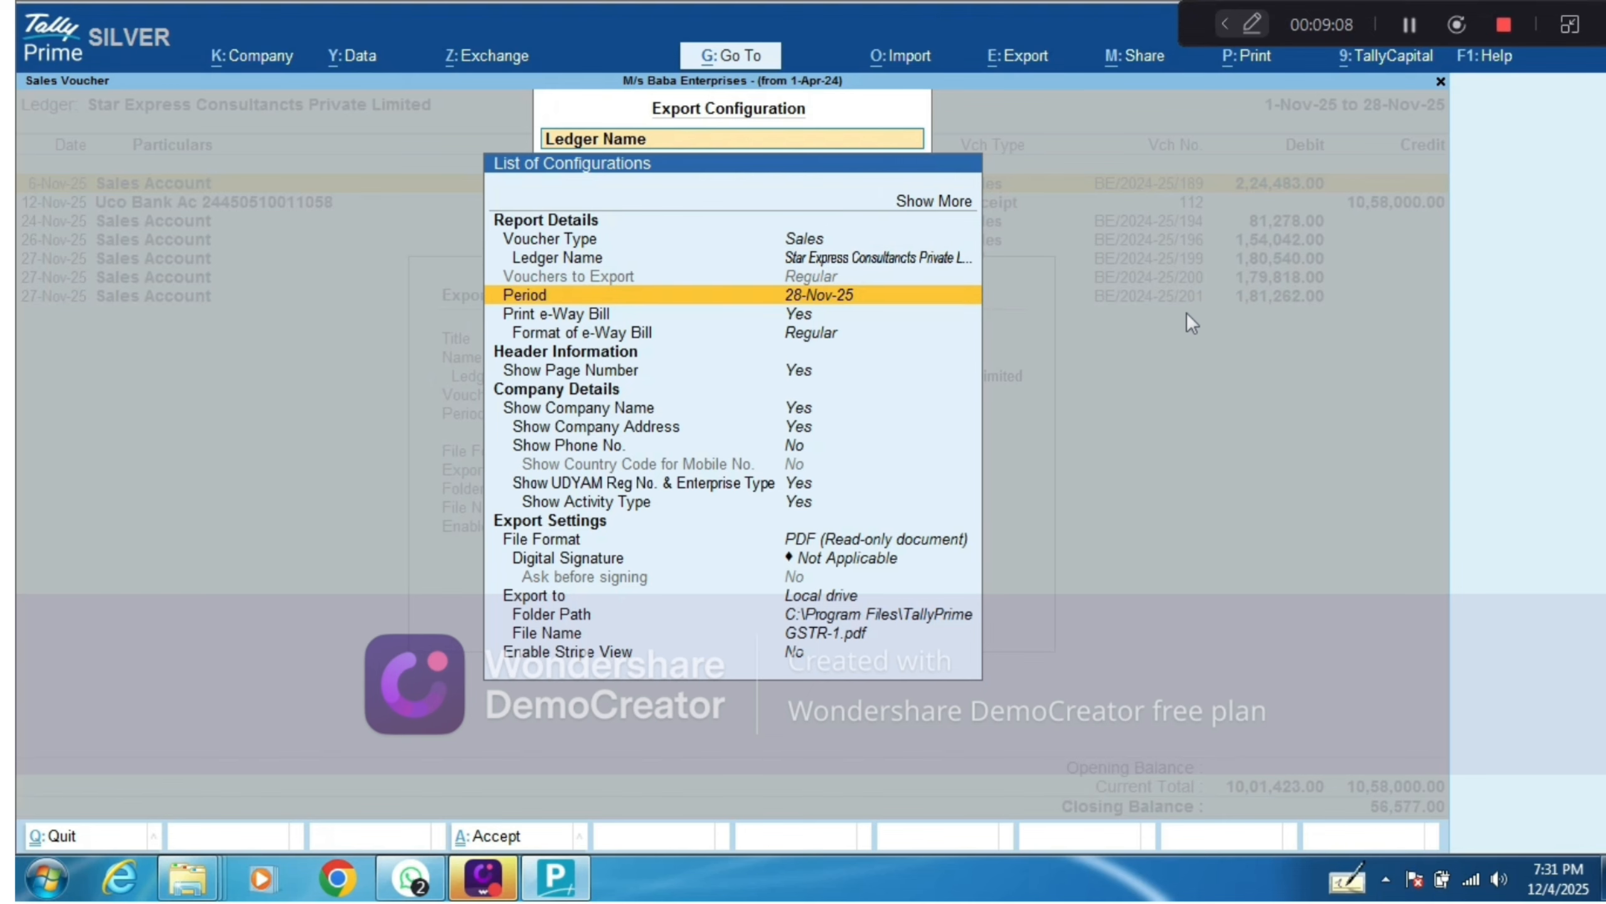
key("Return")
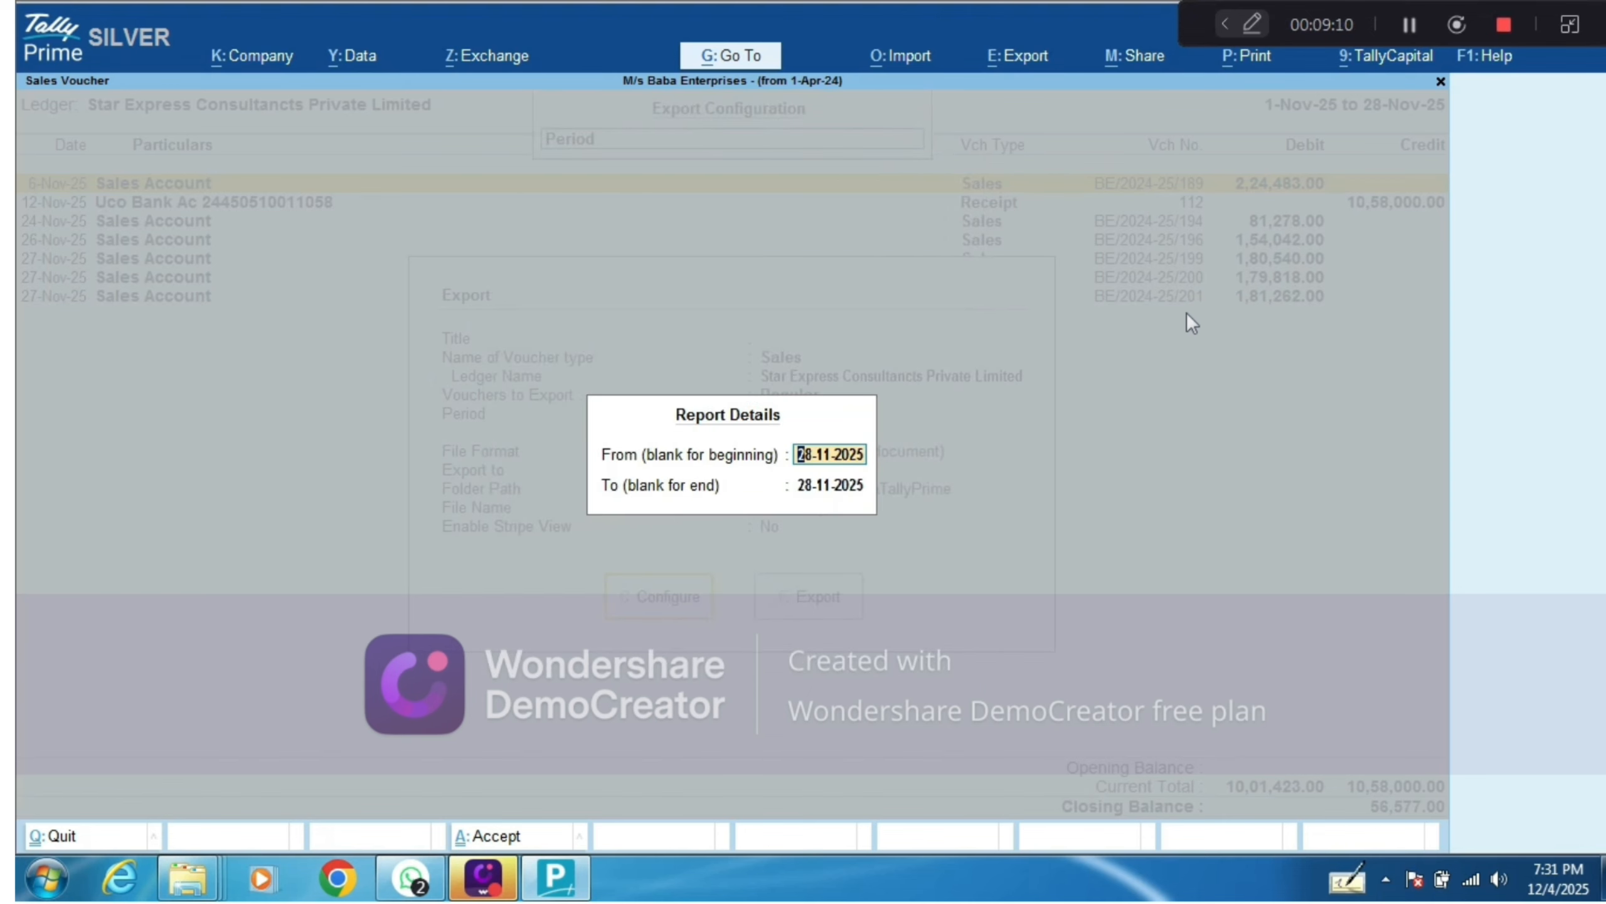
type("NOV")
key("Return")
type("NOV")
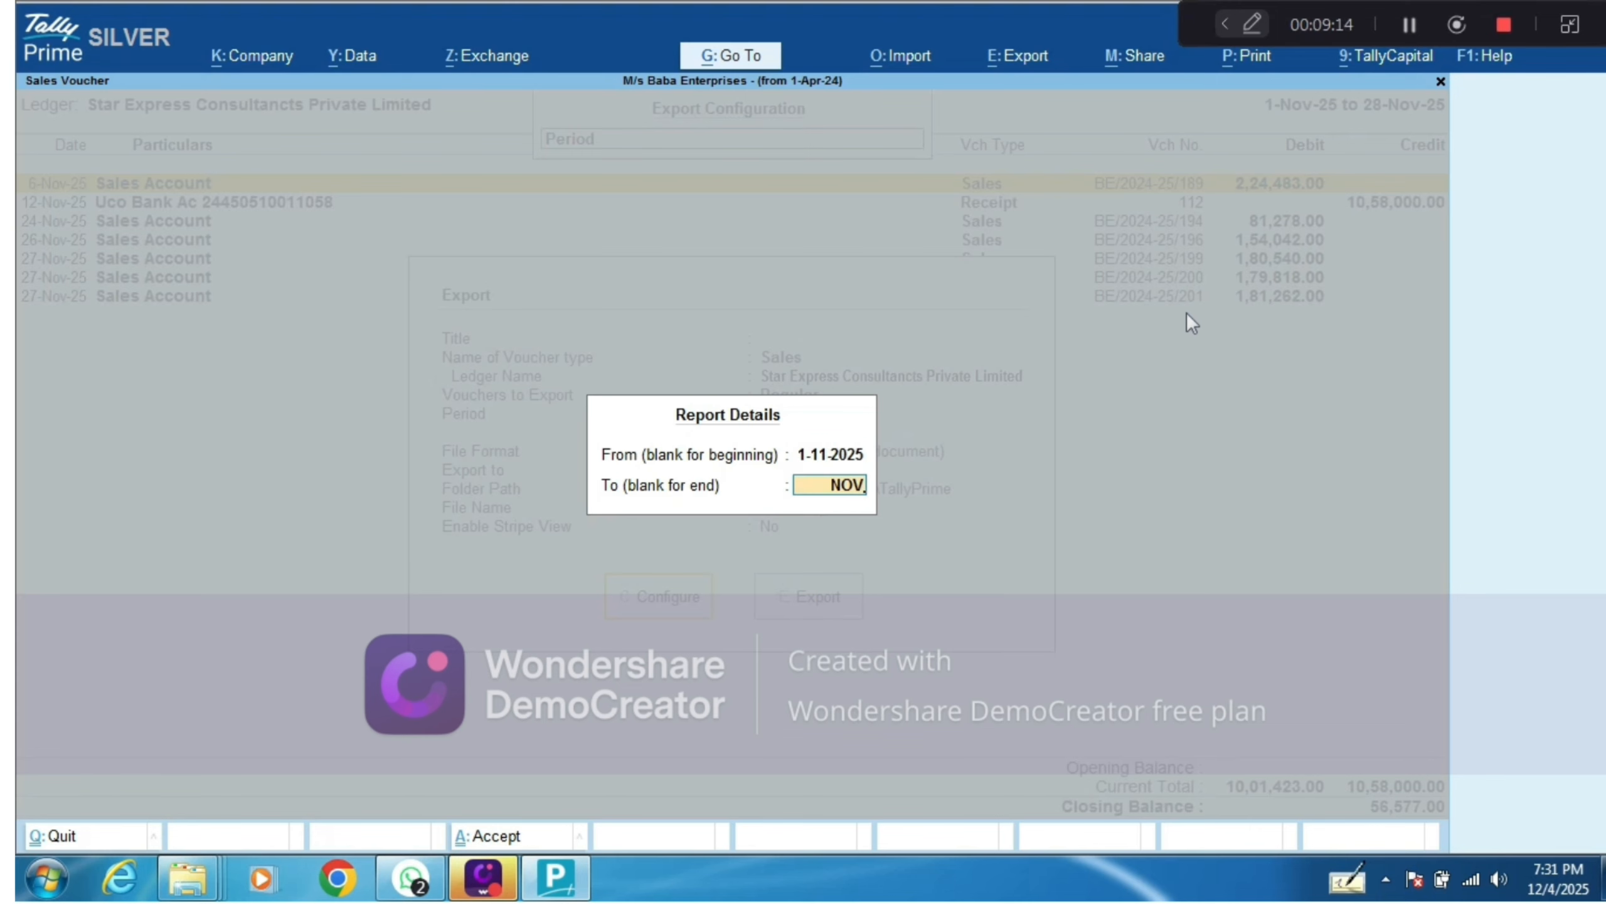
key("Return")
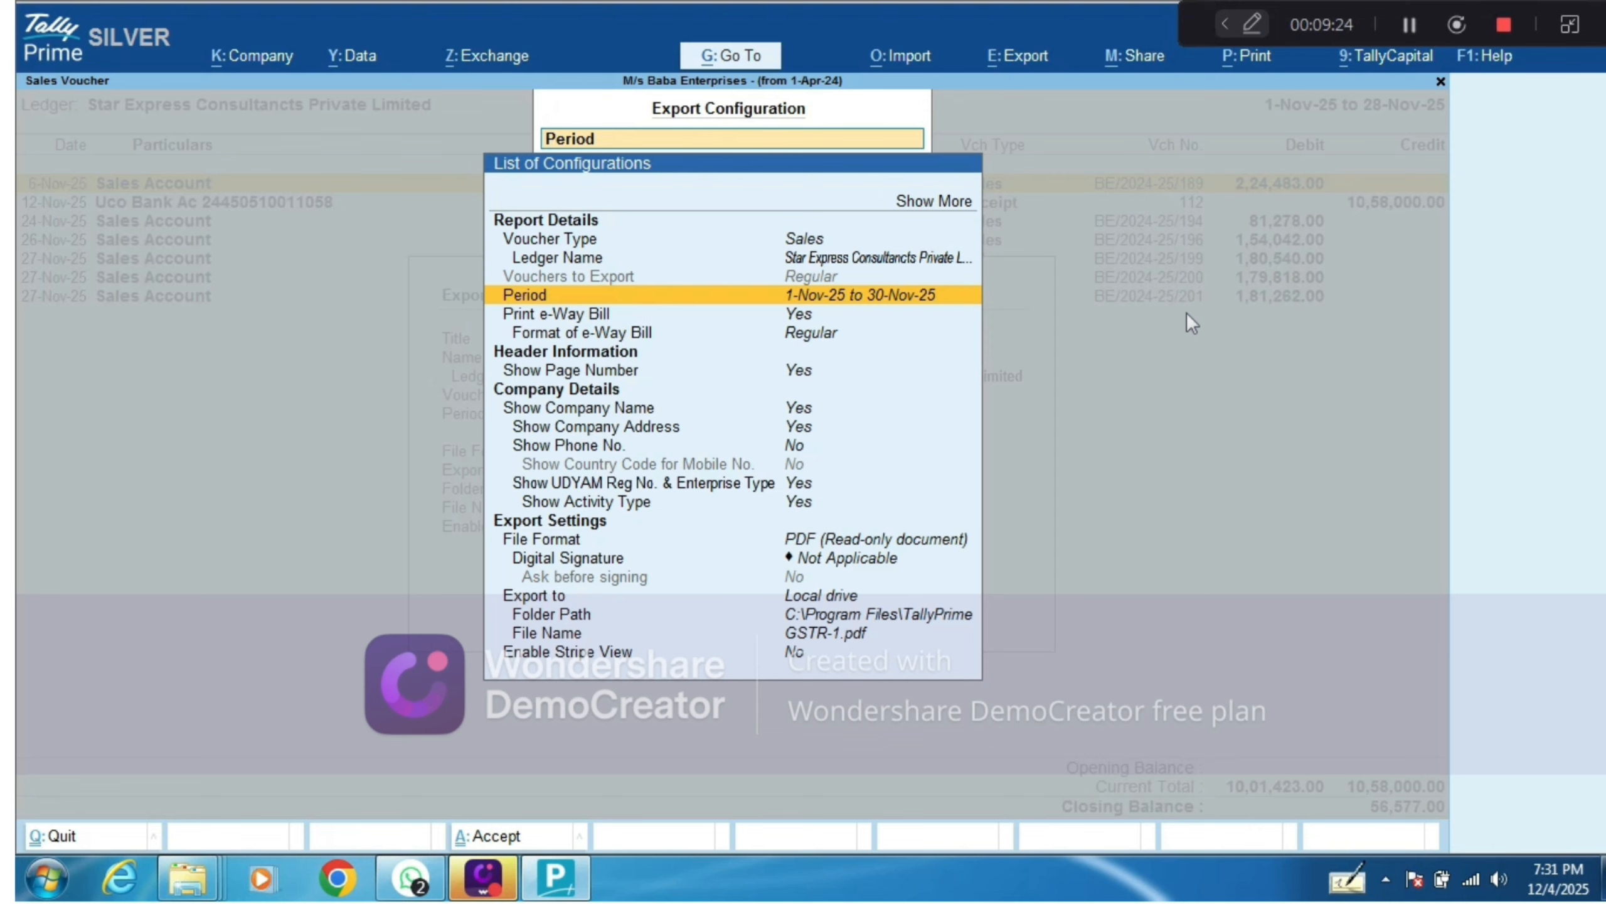
Step: Choose PDF (Read-only document) as the export file format with the digital signature set to Not Applicable
key("Down")
key("Down")
key("Down")
key("Down")
key("Down")
key("Down")
key("Down")
key("Down")
key("Down")
key("Down")
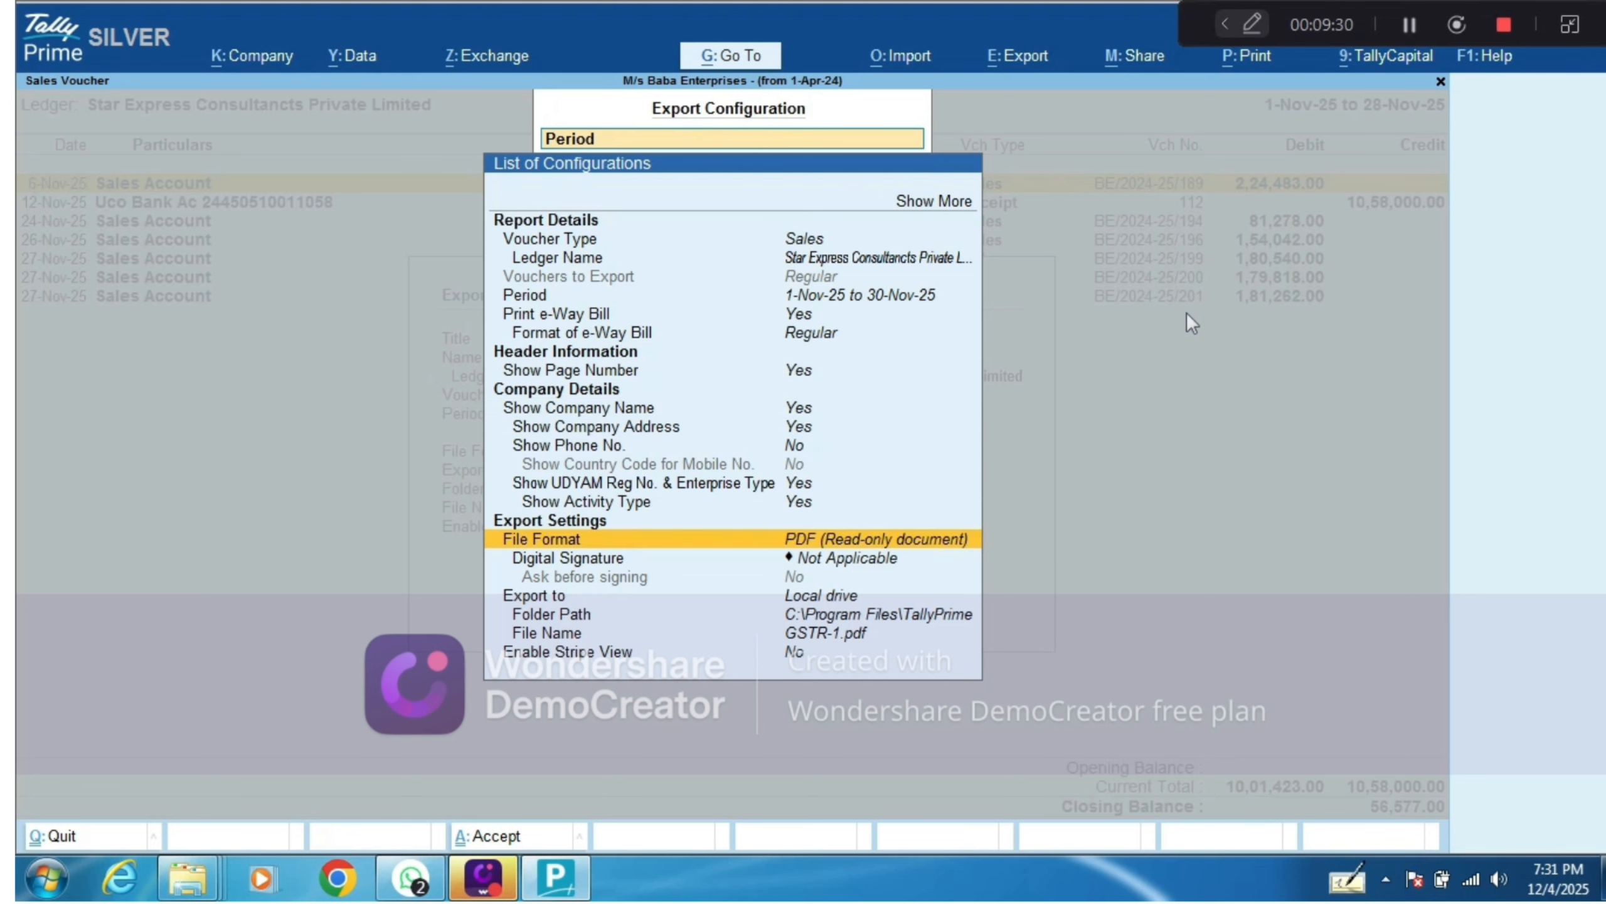
key("Return")
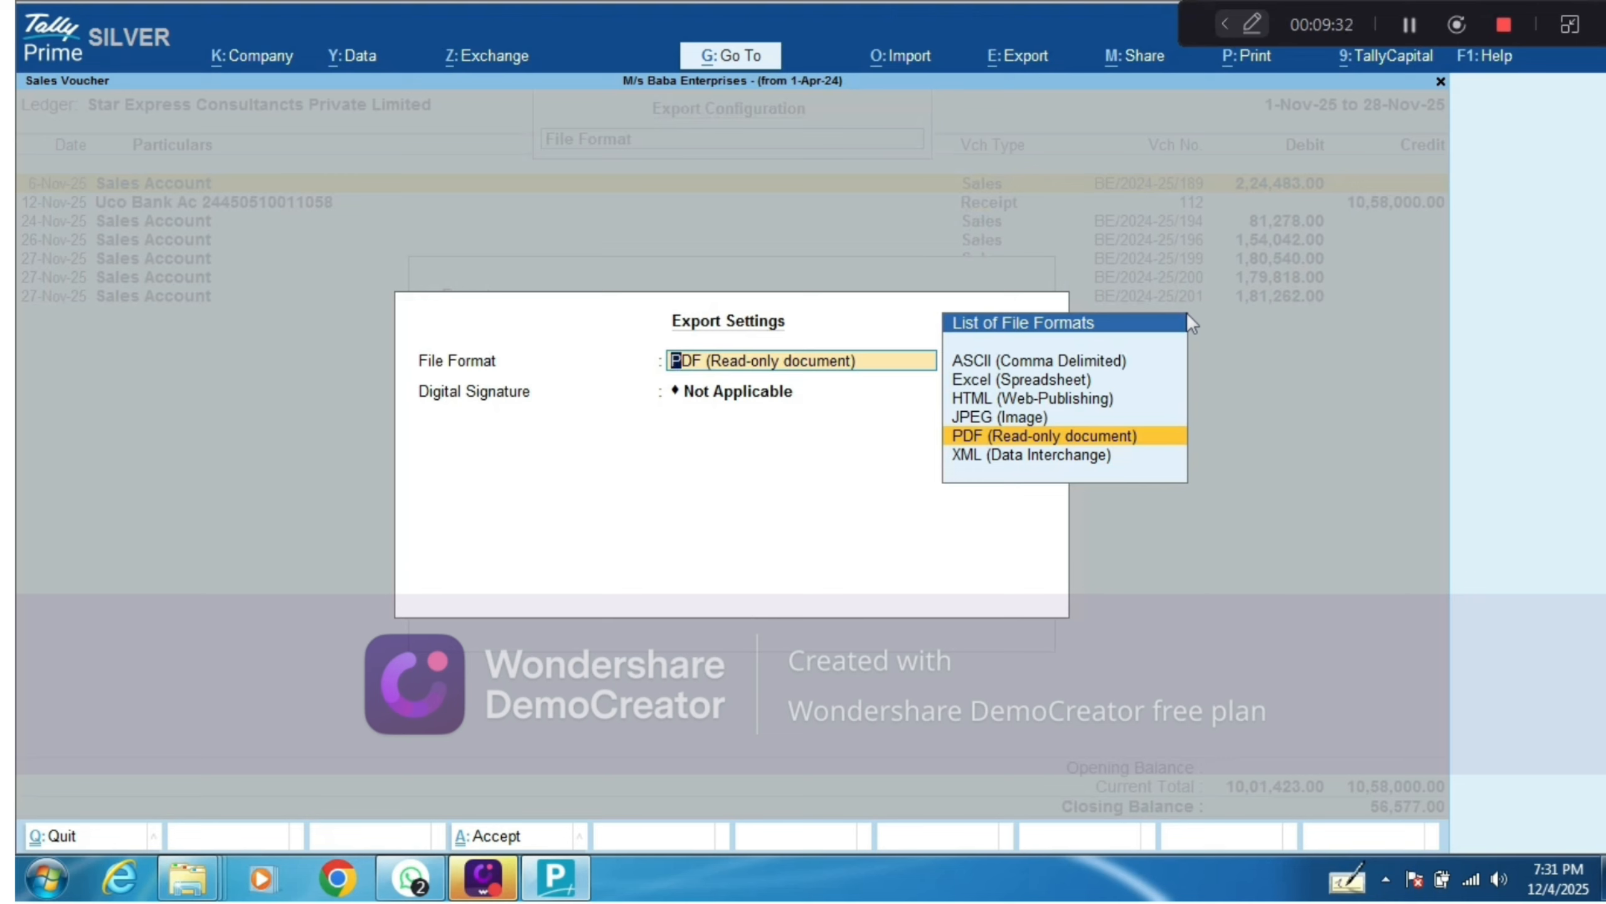
key("Up")
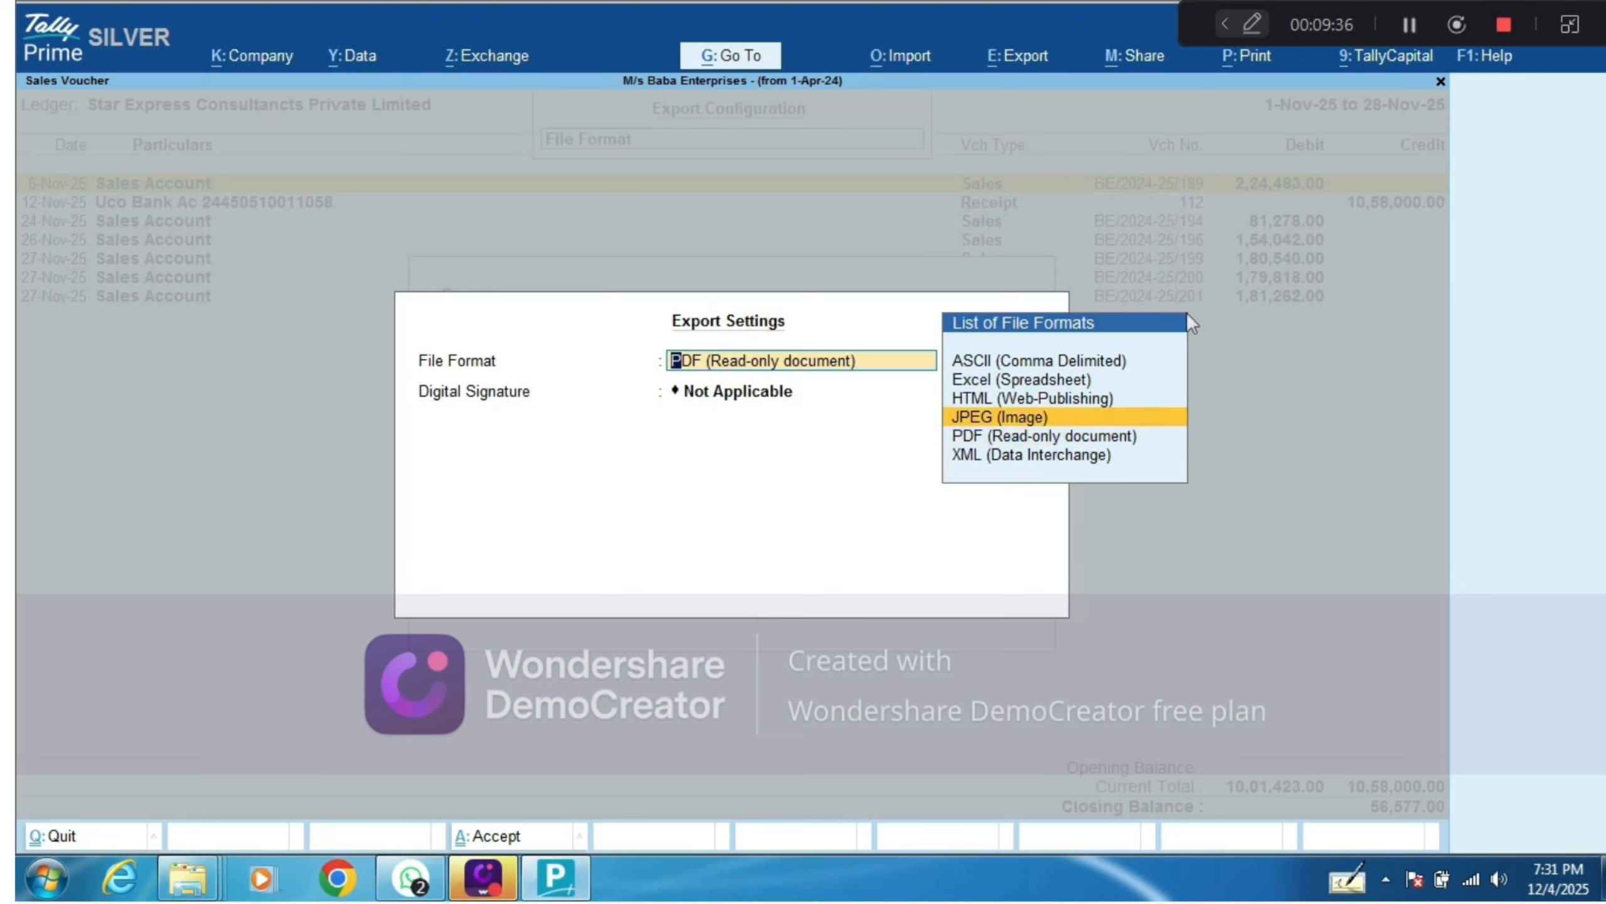
key("Down")
key("Return")
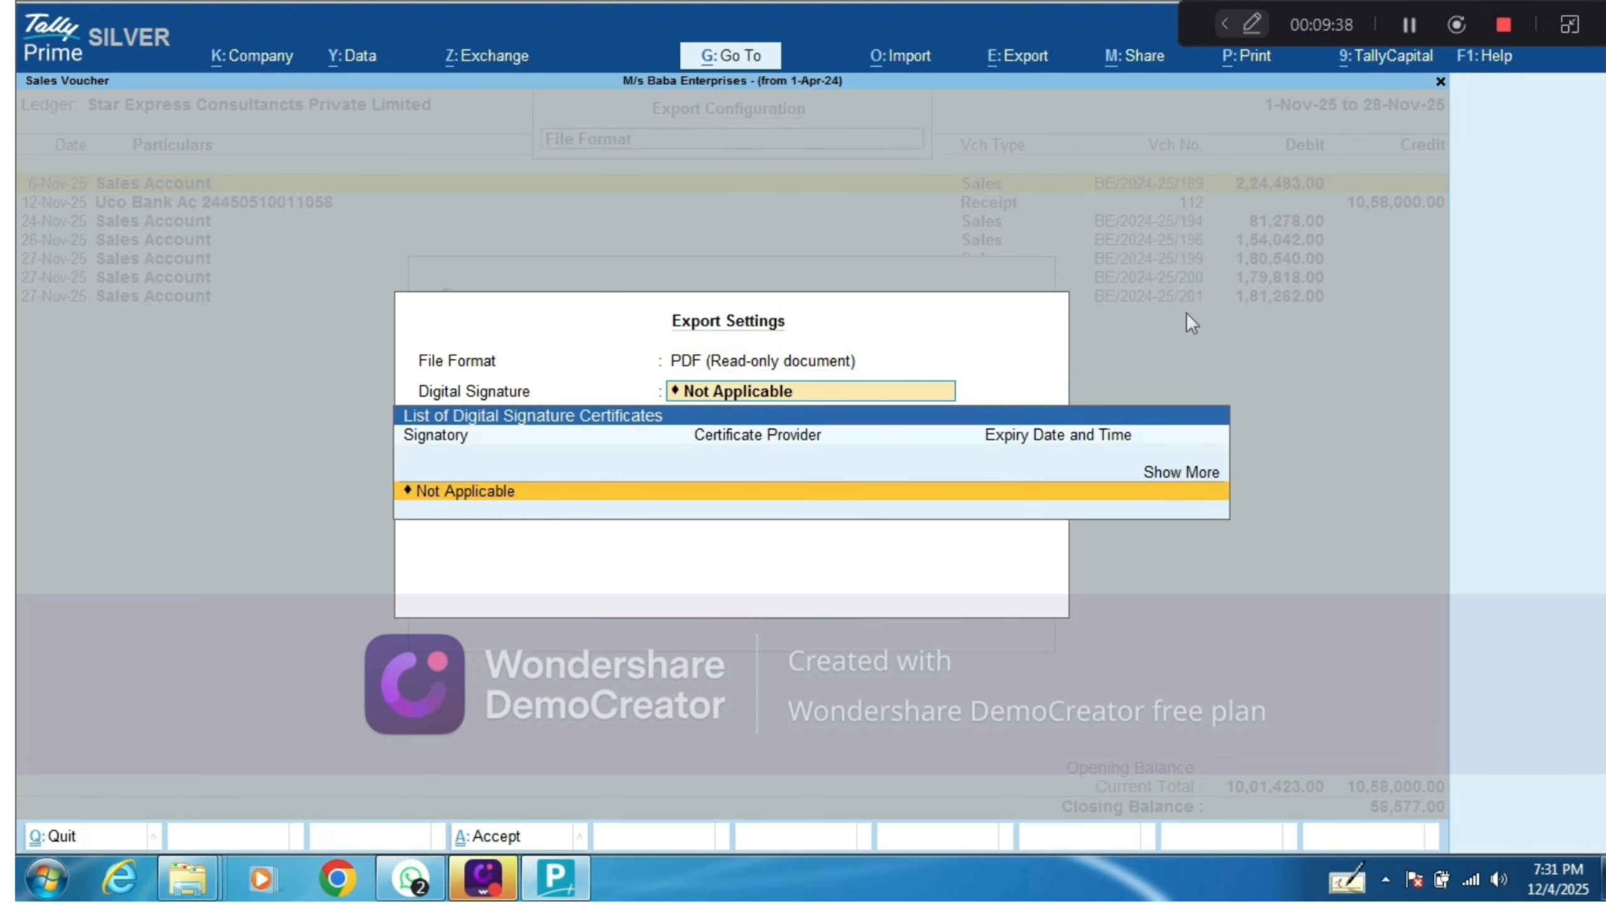
key("Return")
Step: Set the export folder path to C:\Users\win7\Desktop\GST FILEING\BABA ENTERPRISES
key("Down")
key("Down")
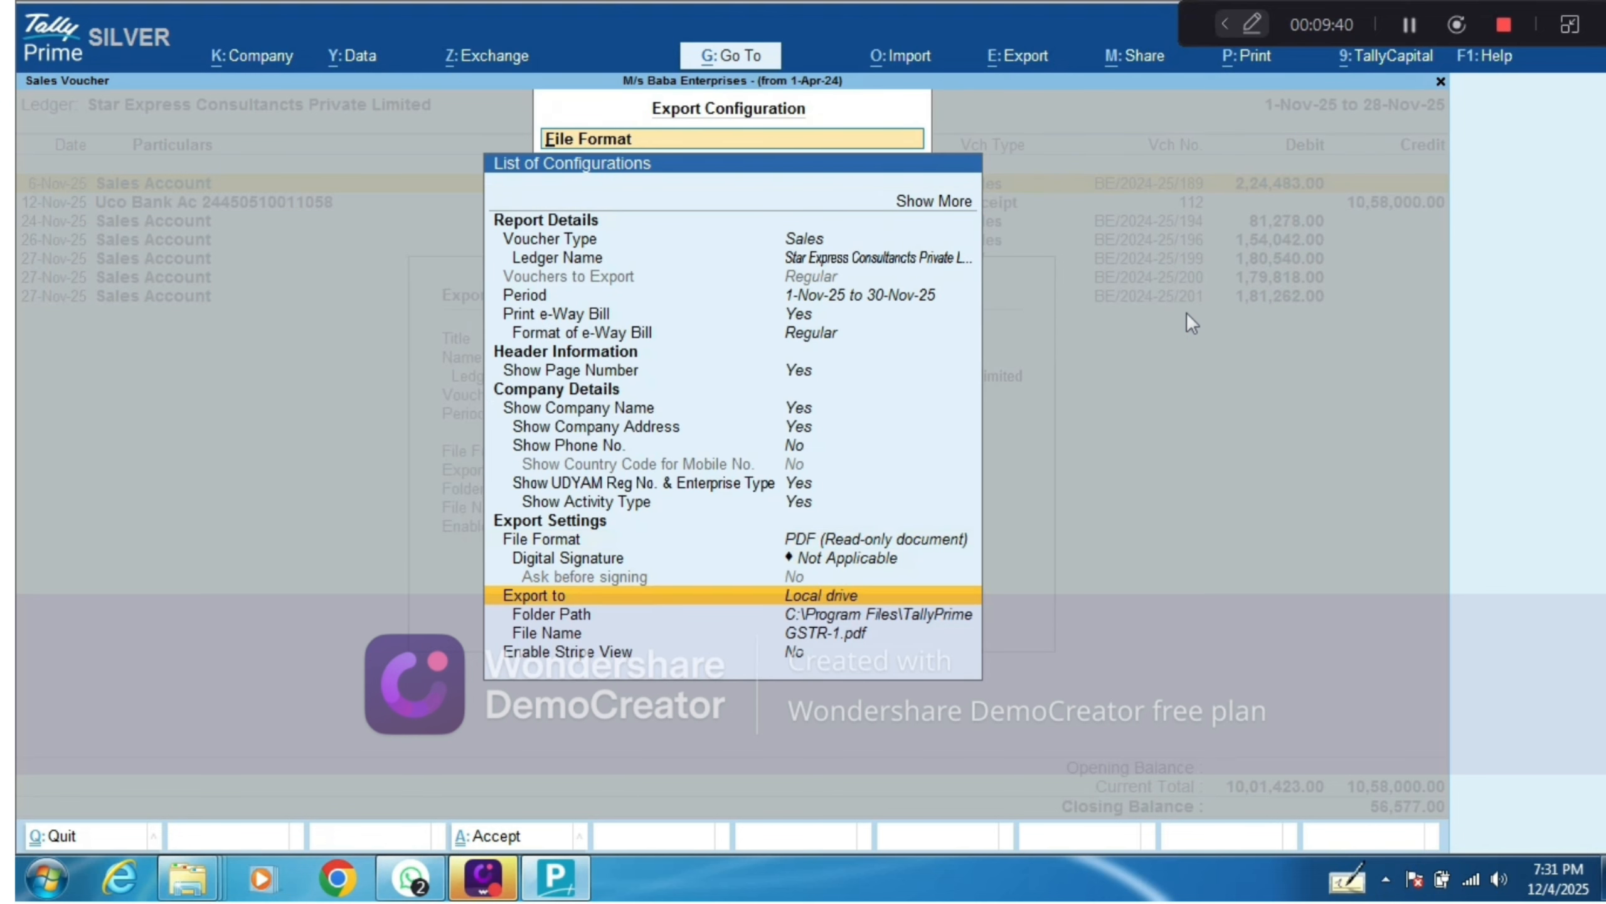
key("Down")
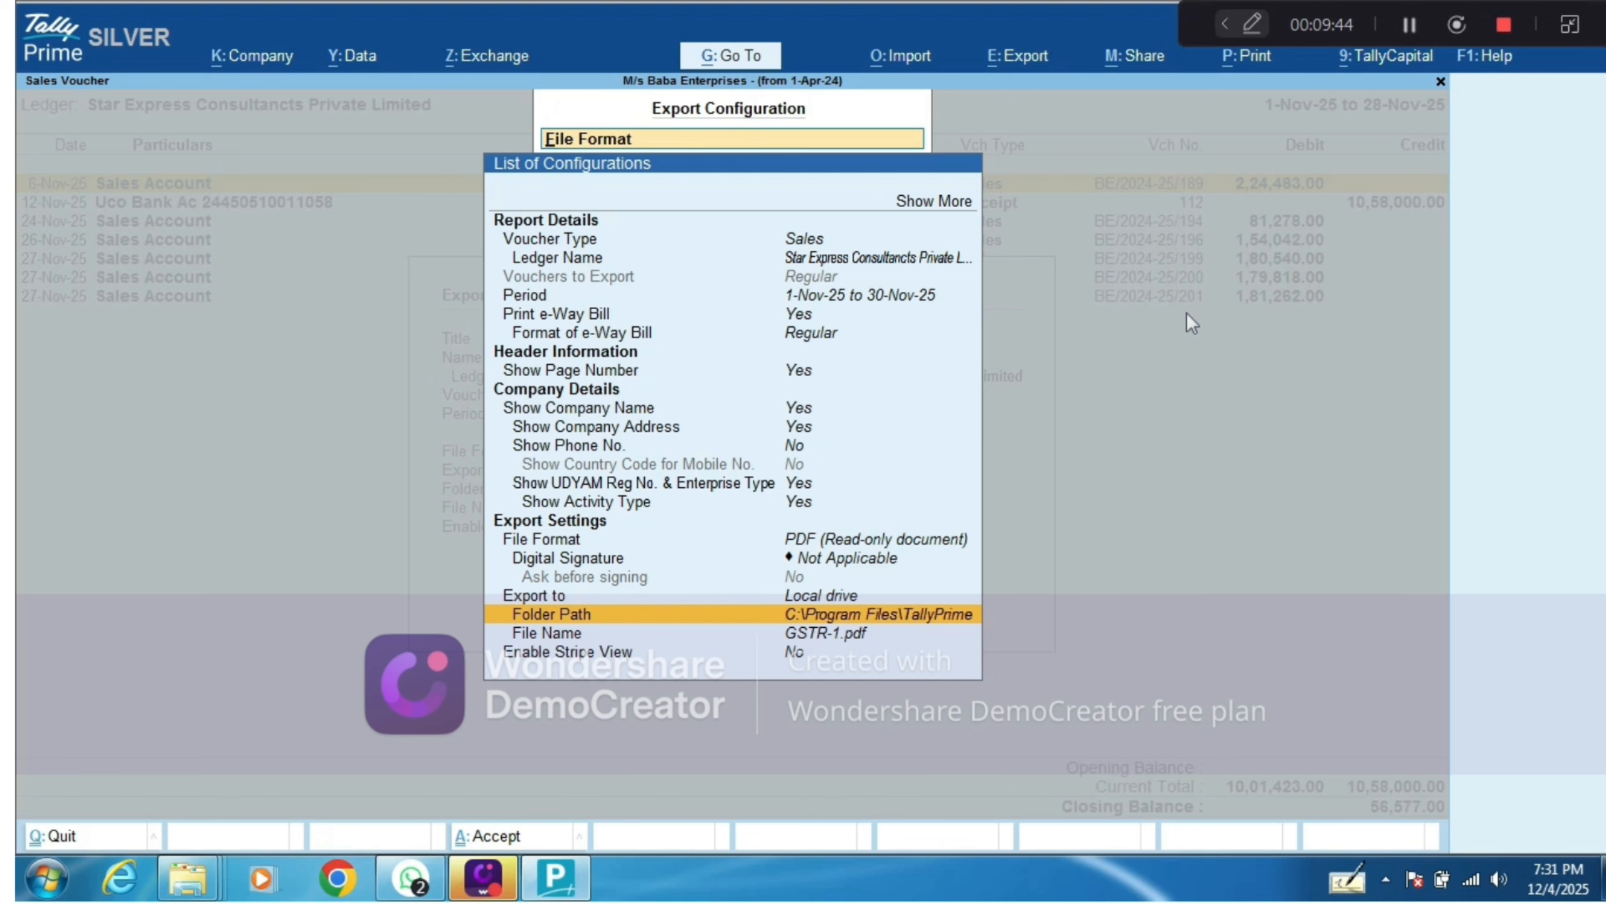
key("Return")
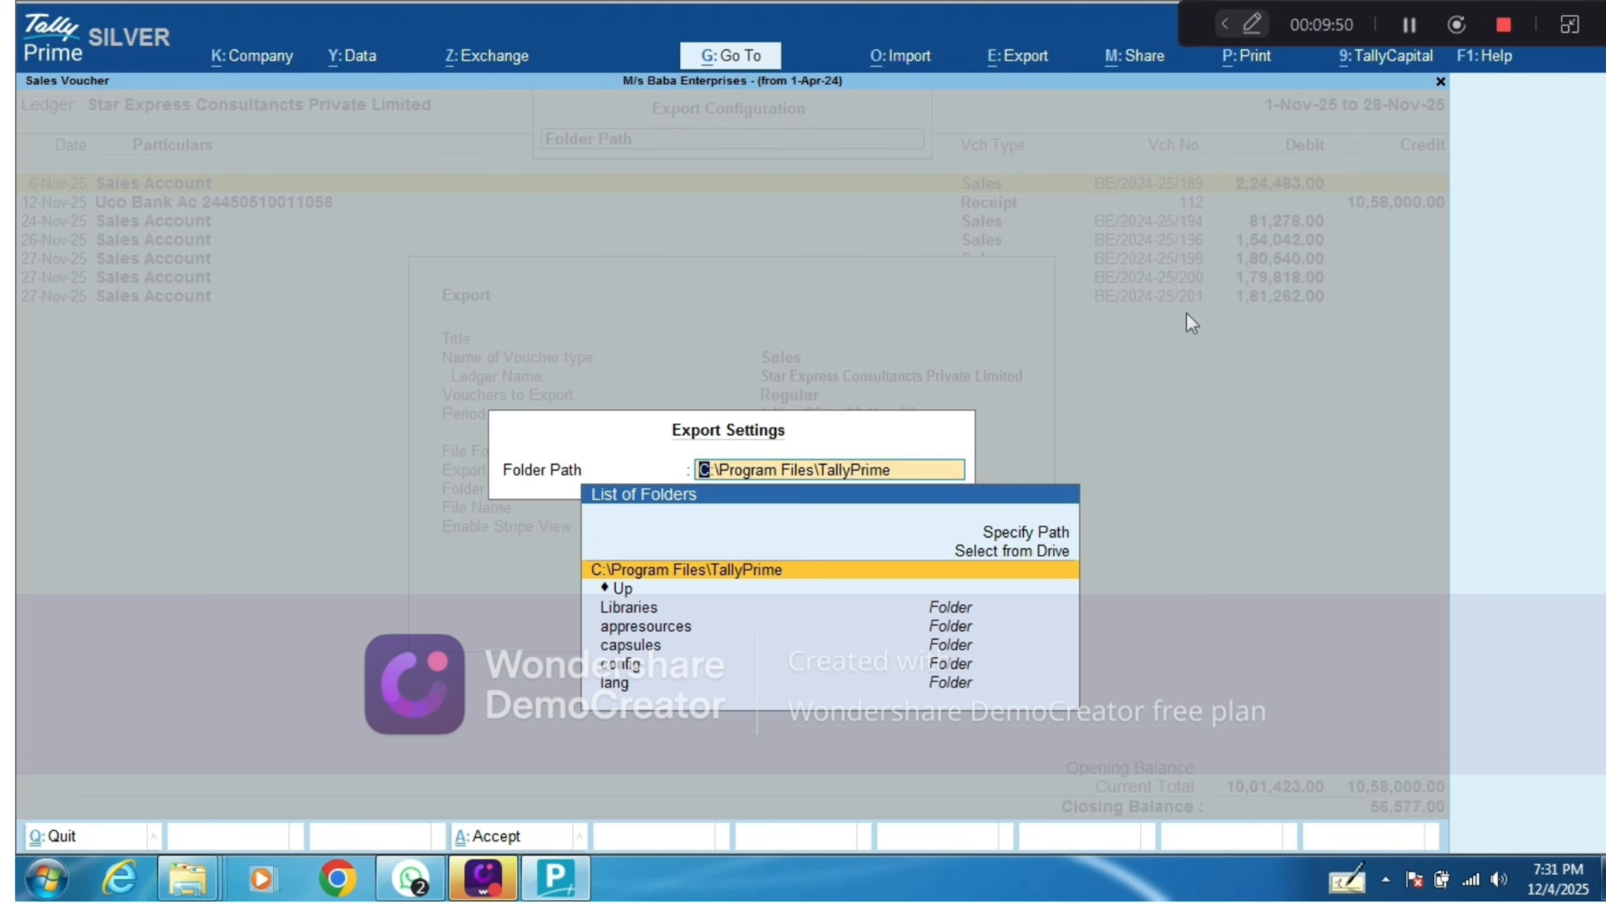
key("ctrl")
type("C:\\Users\\win7\\Desktop\\GST FILEING\\BABA ENTERPRISES")
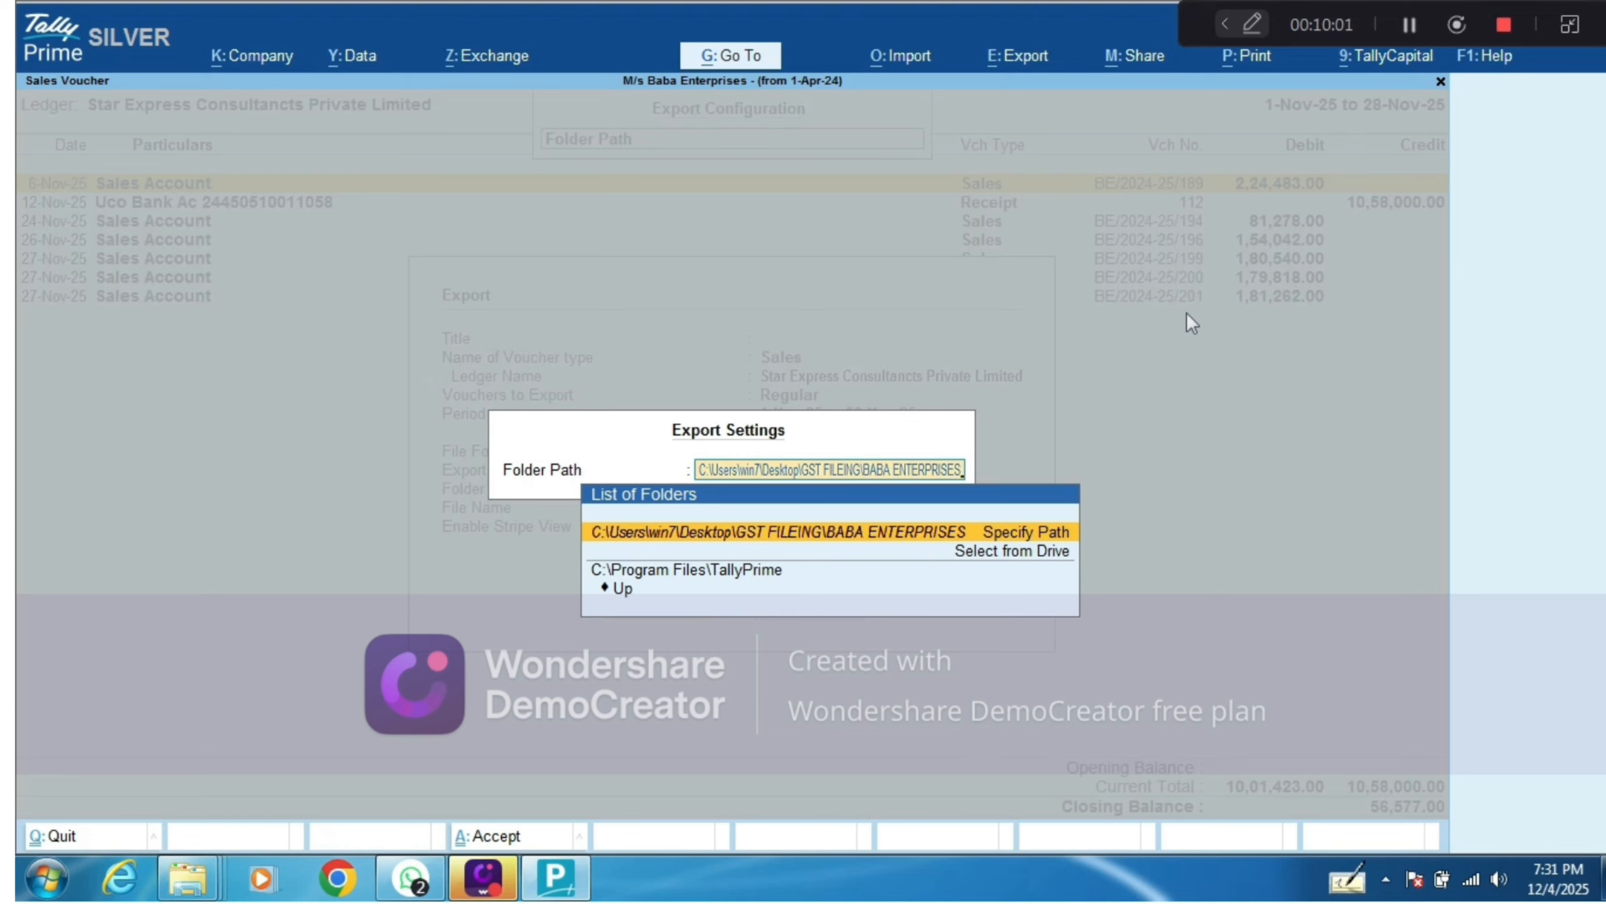
key("Down")
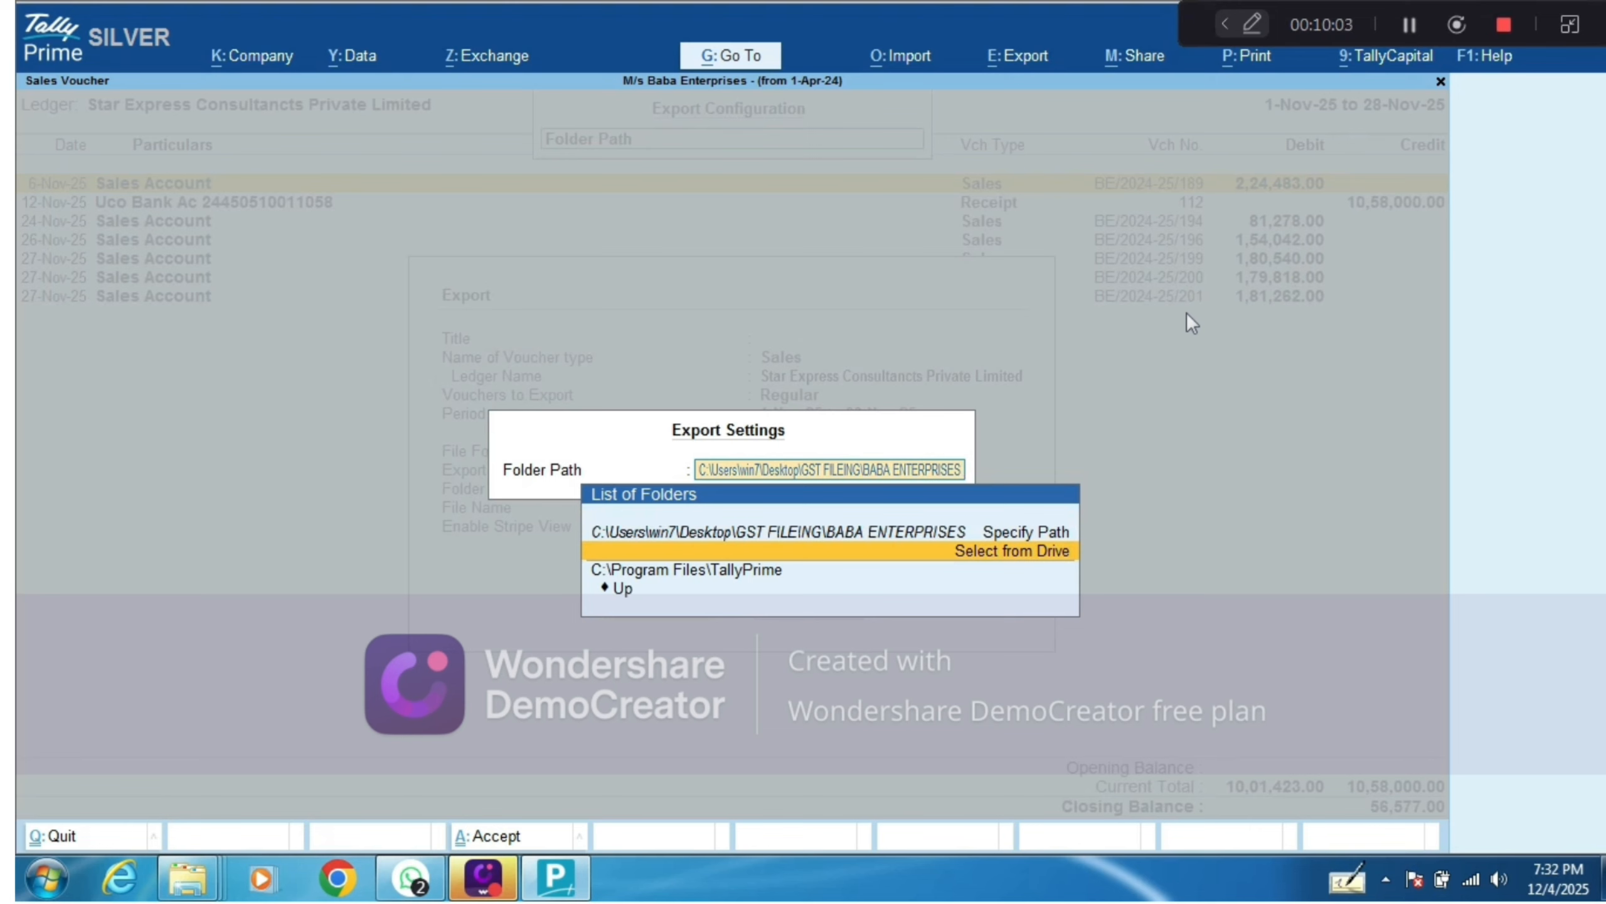
key("Return")
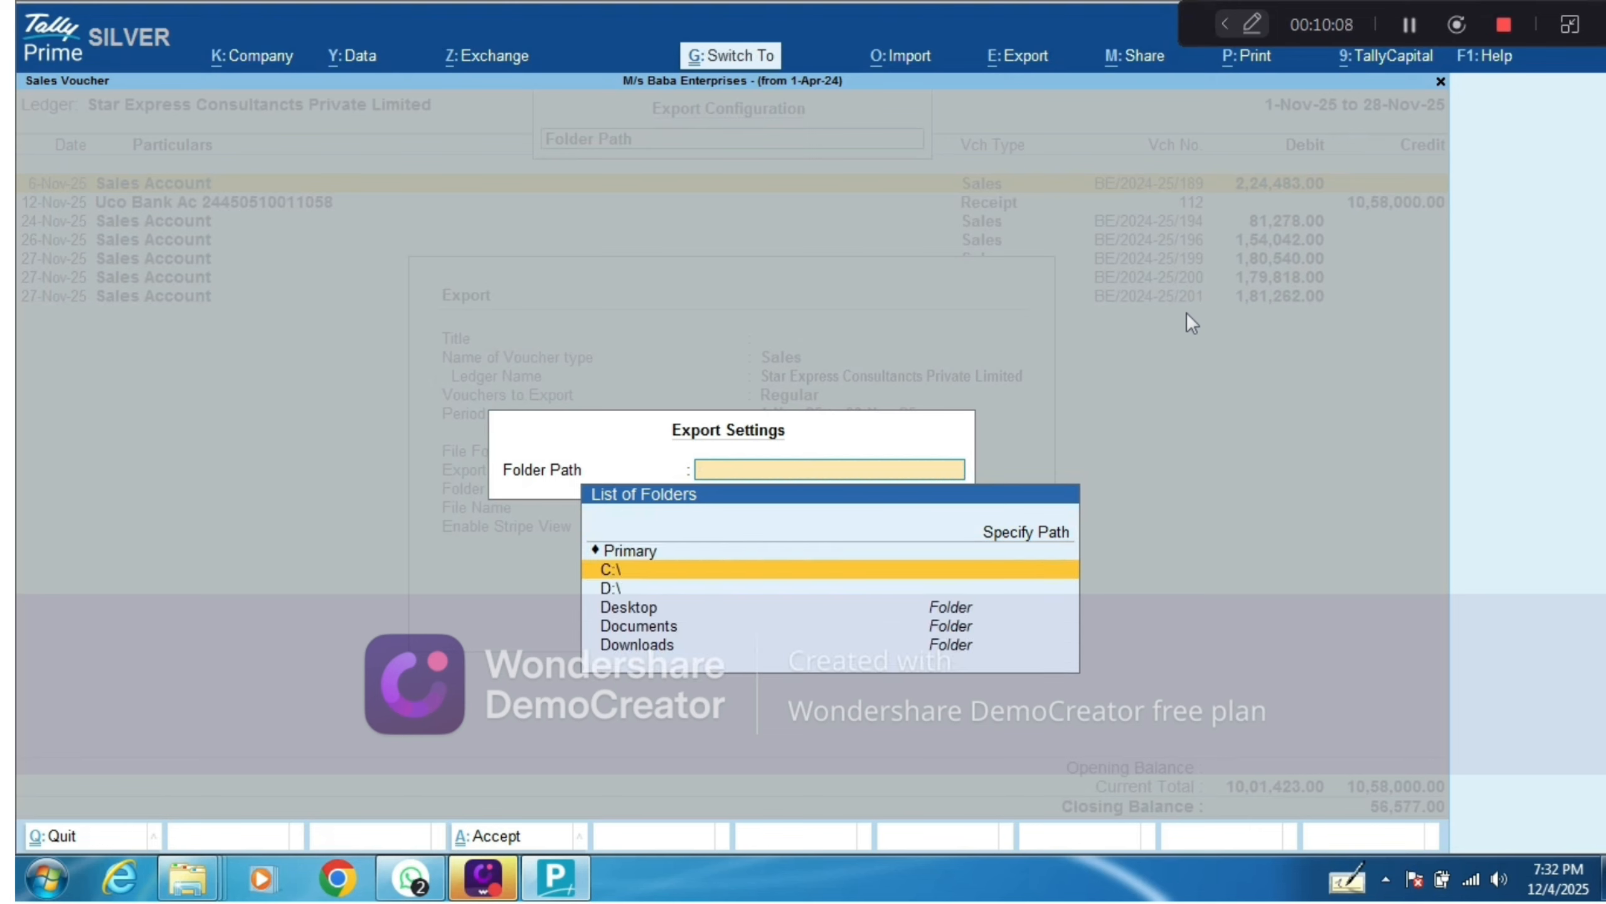
key("ctrl+alt+v")
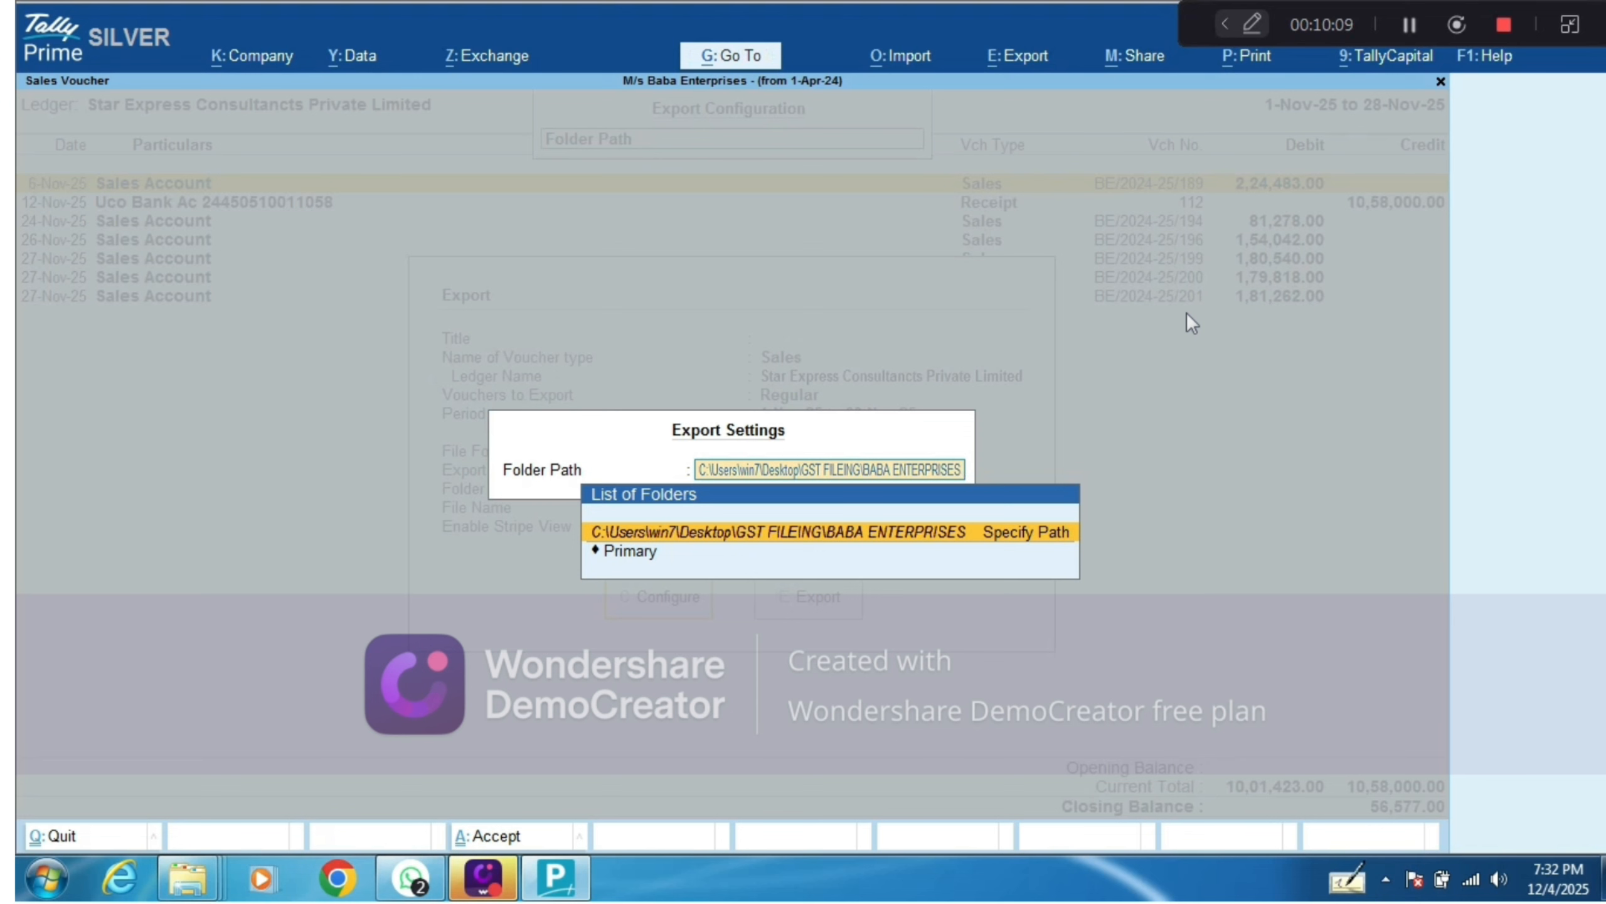
key("Return")
key("Return")
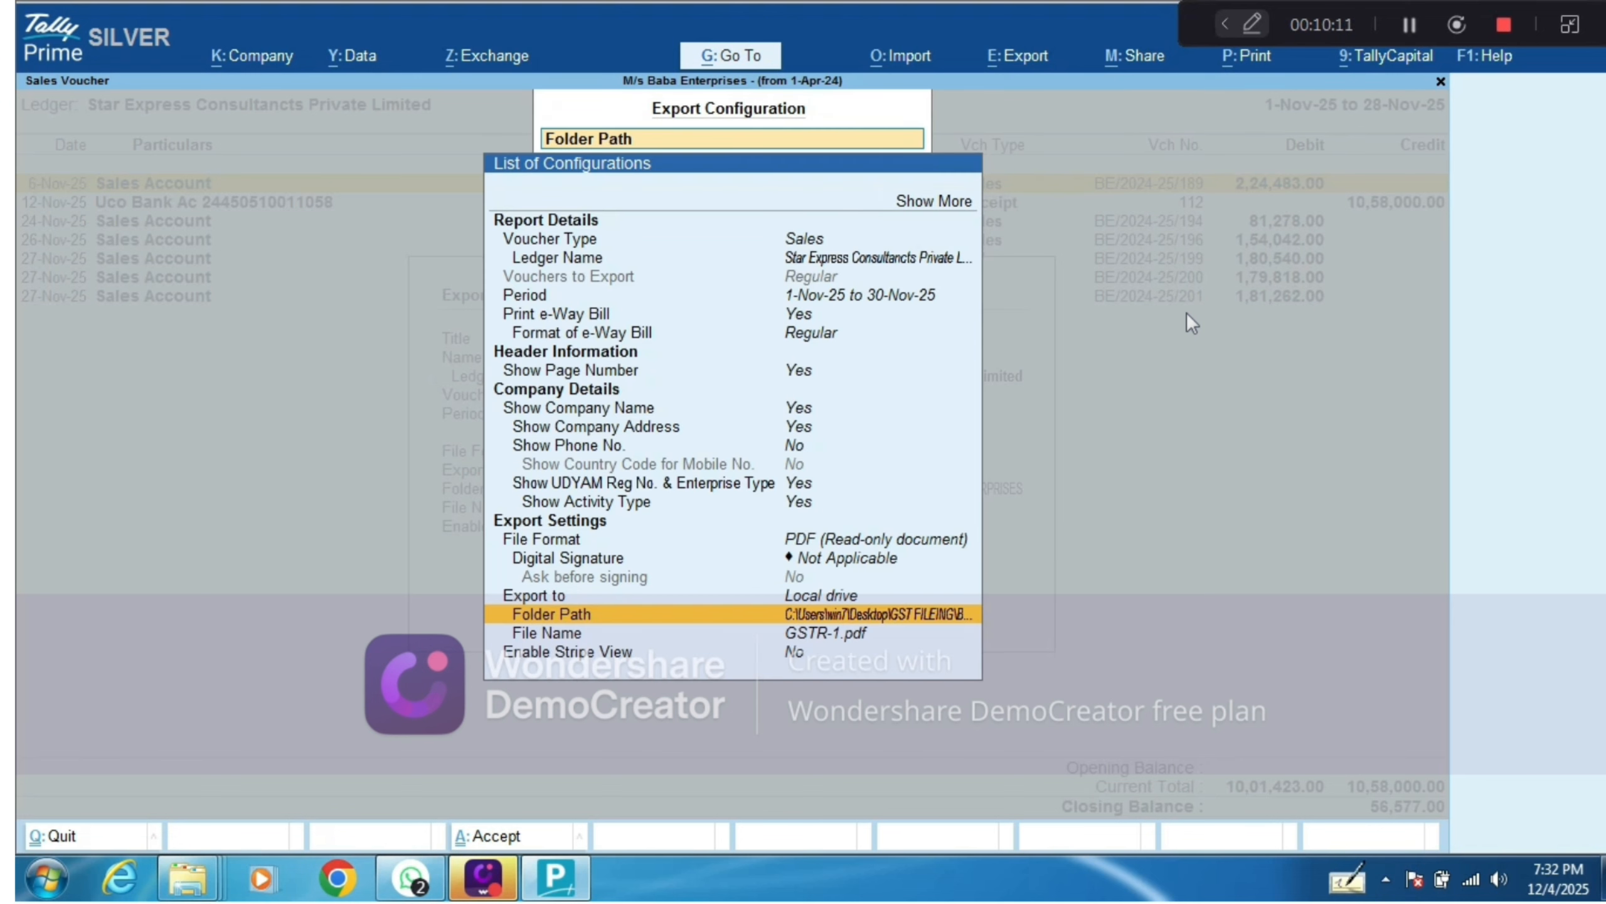
Step: Name the export file STAR EXPRESS and accept the export configuration
key("Down")
key("Return")
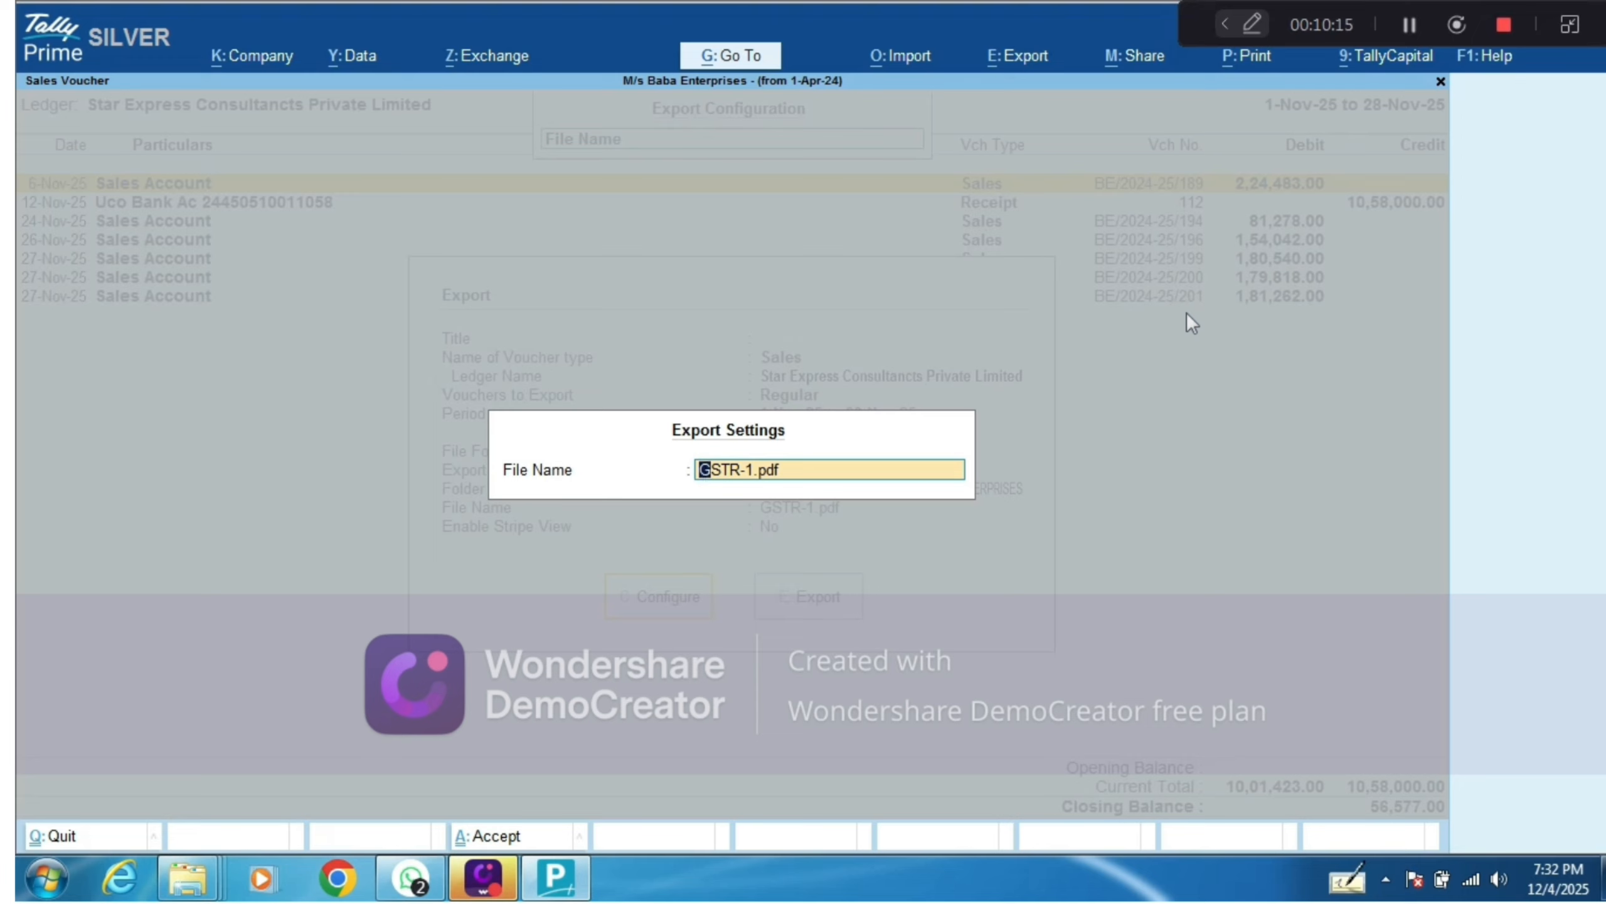
type("STAR EXPRESS")
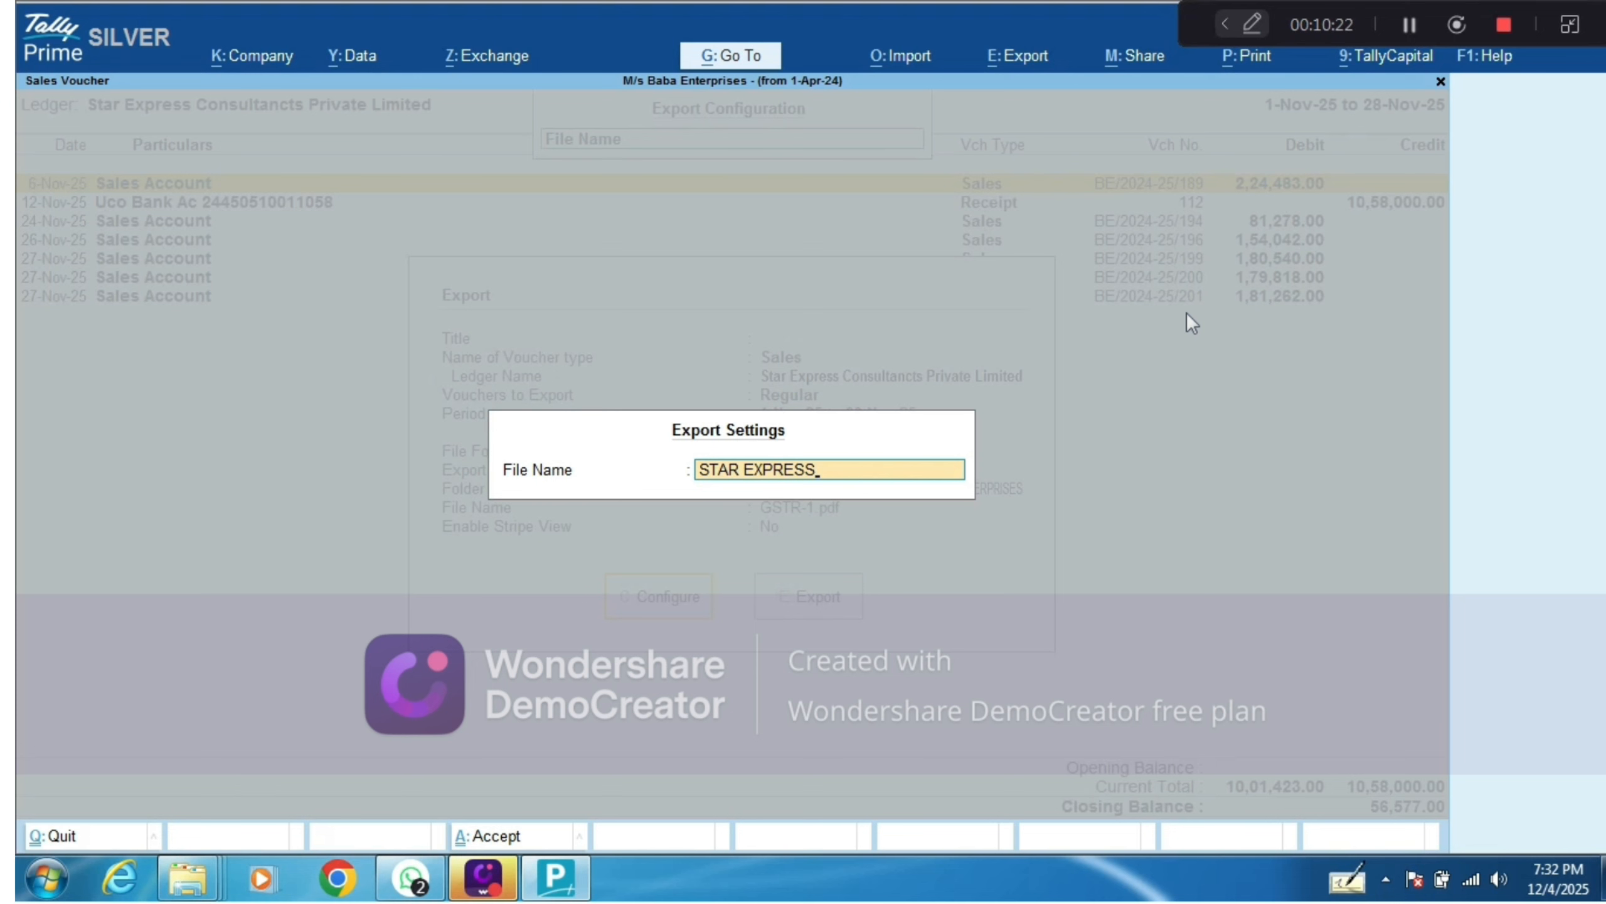
key("Return")
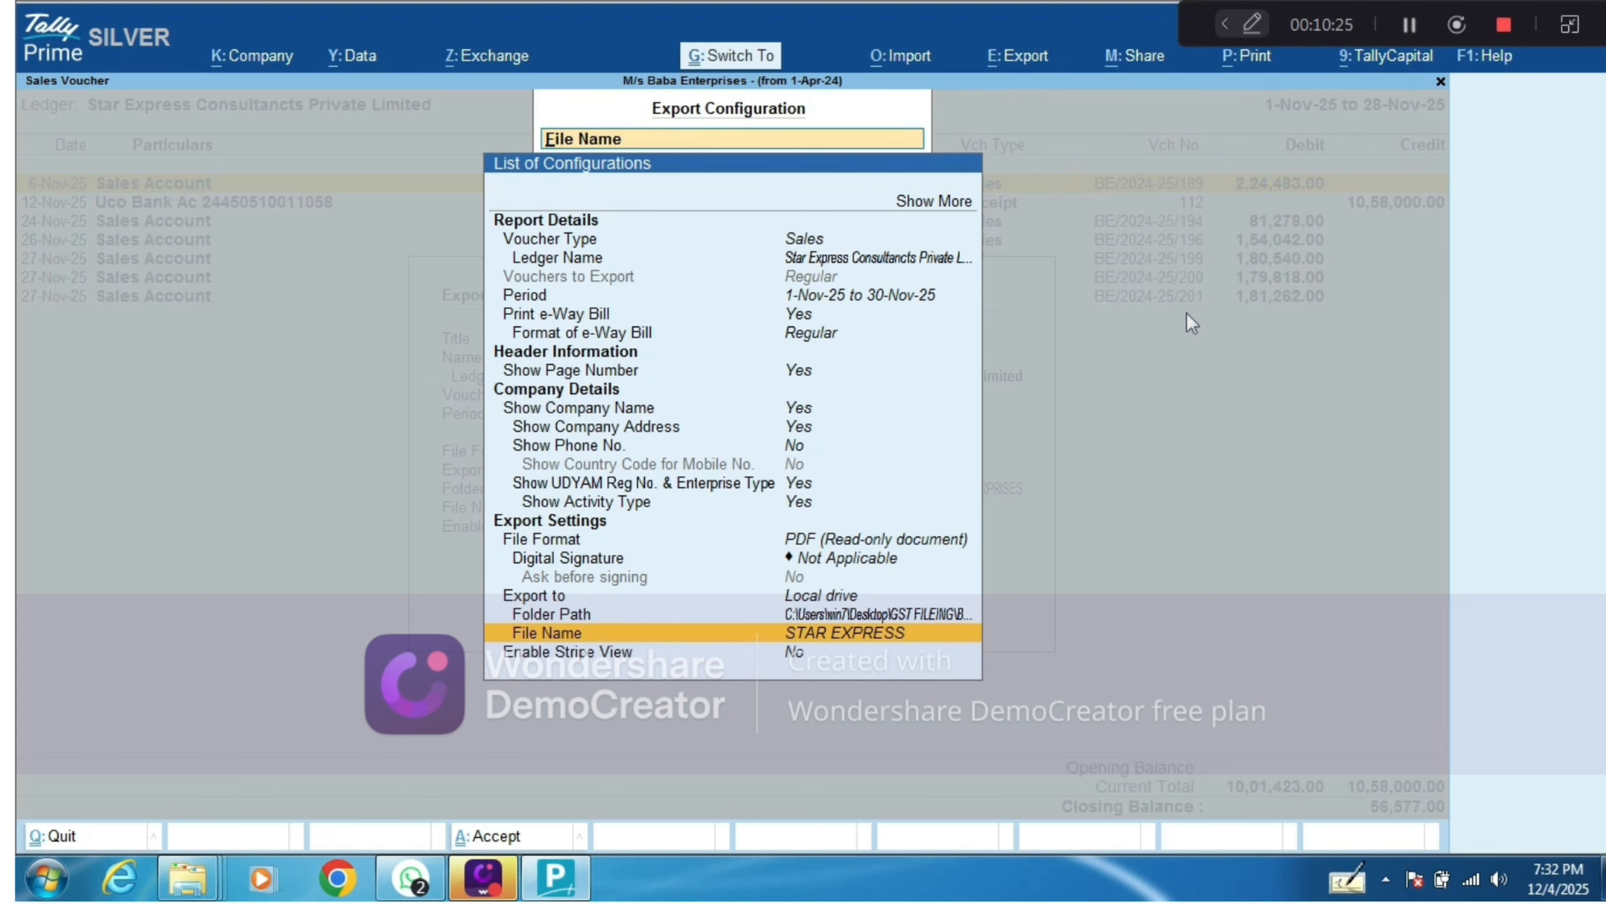
key("ctrl+a")
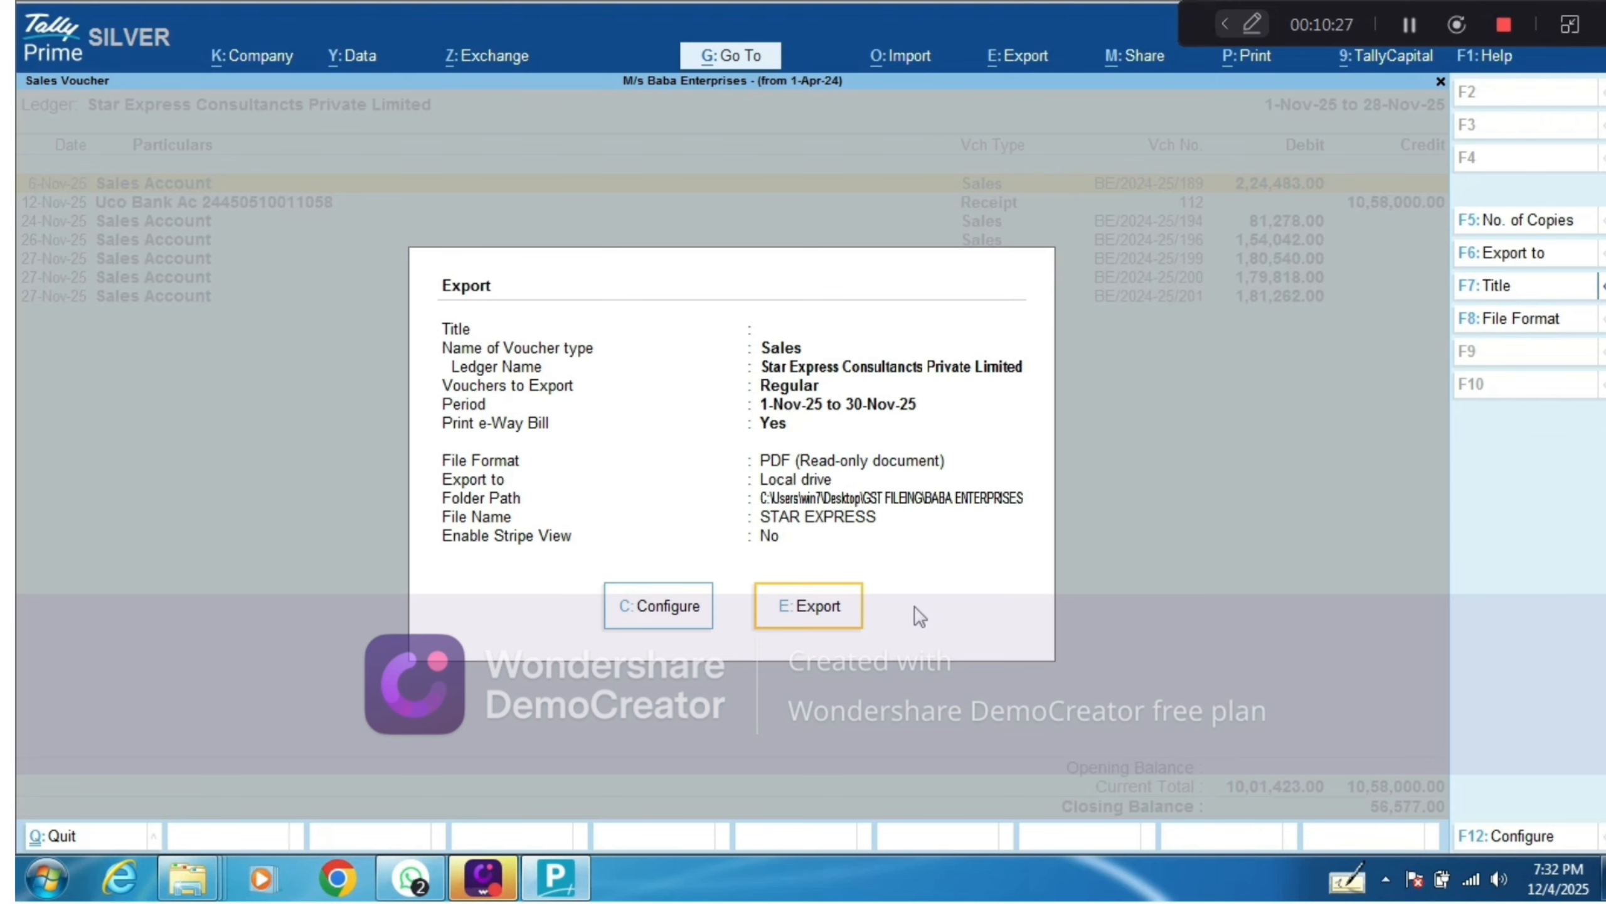
Step: Export the sales vouchers and look through the tax invoices and e-Way Bills in the resulting PDF
left_click(792, 604)
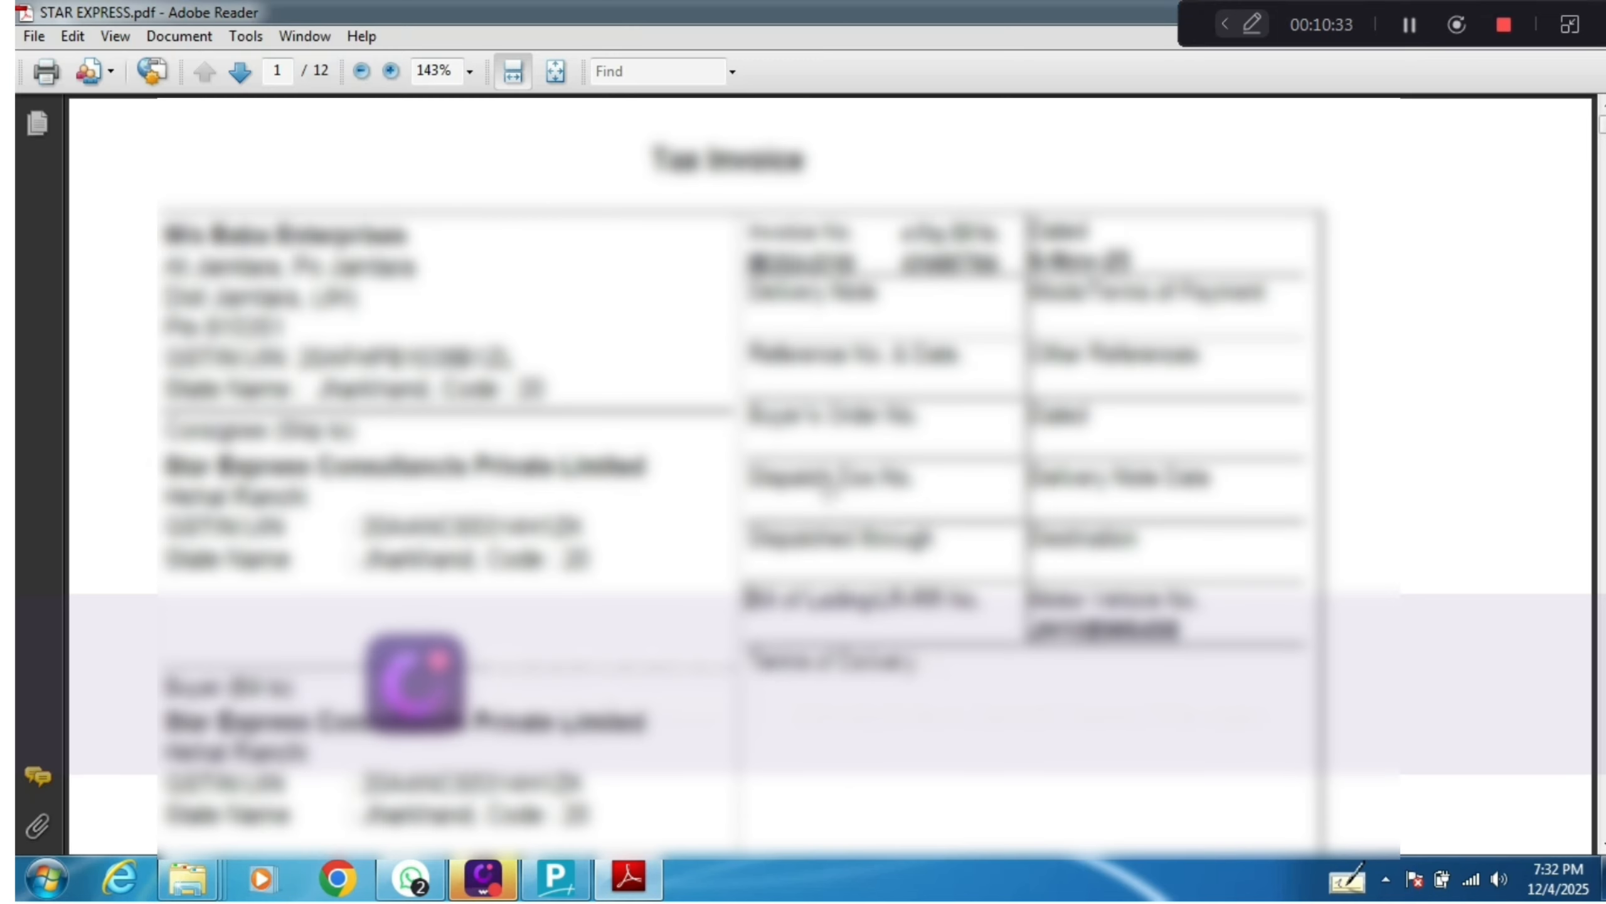
scroll(825, 497, "down", 7)
scroll(792, 488, "down", 20)
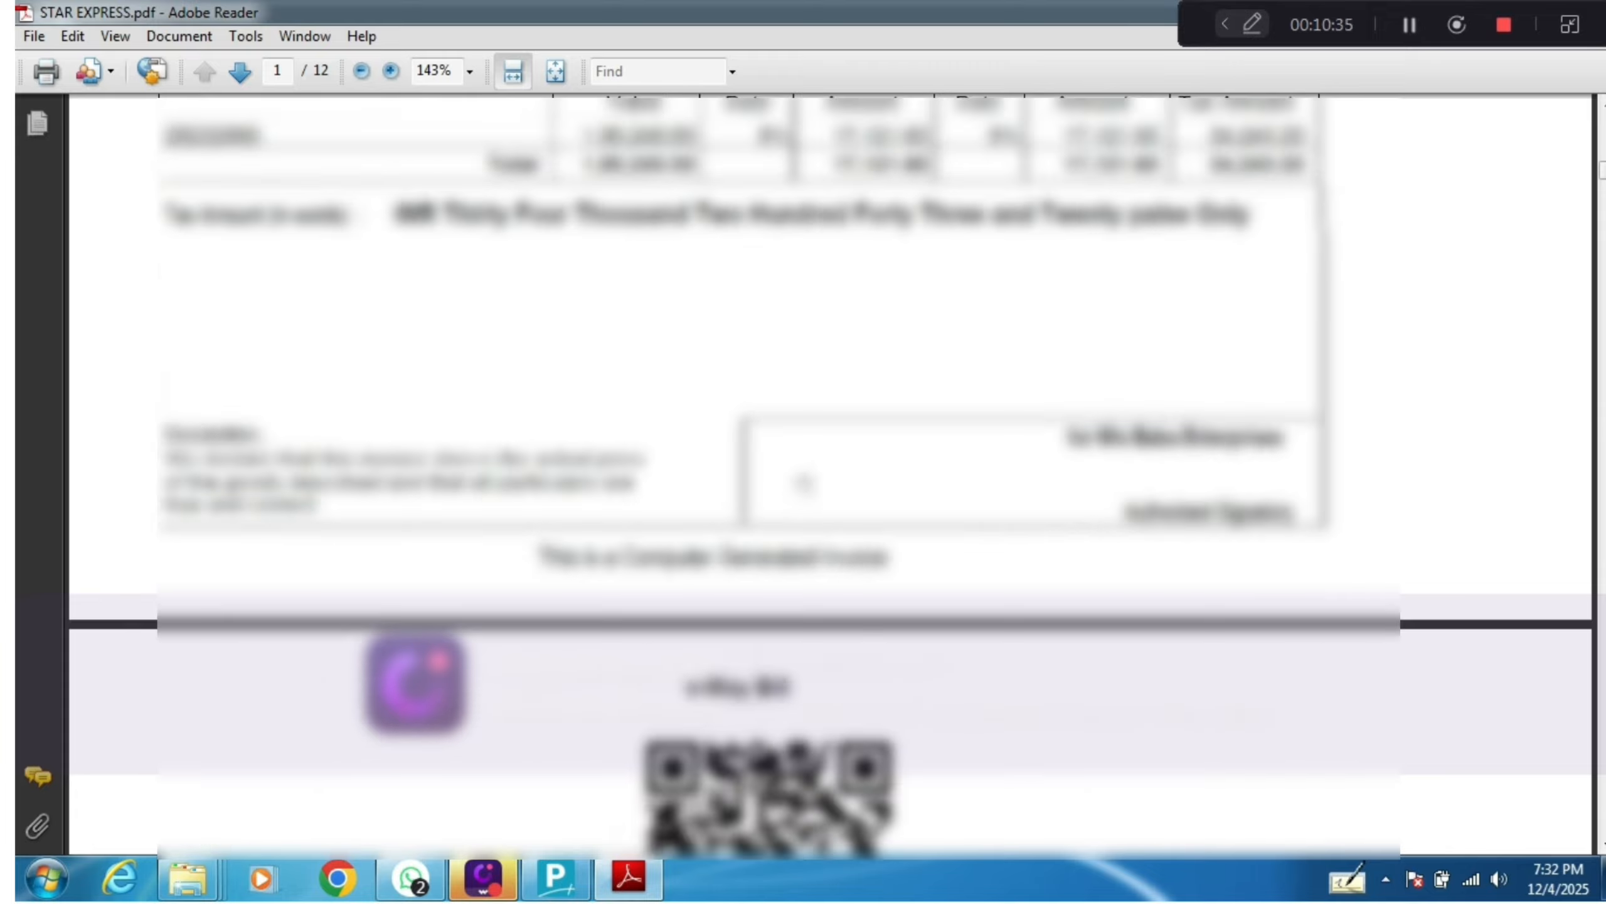
scroll(792, 488, "down", 18)
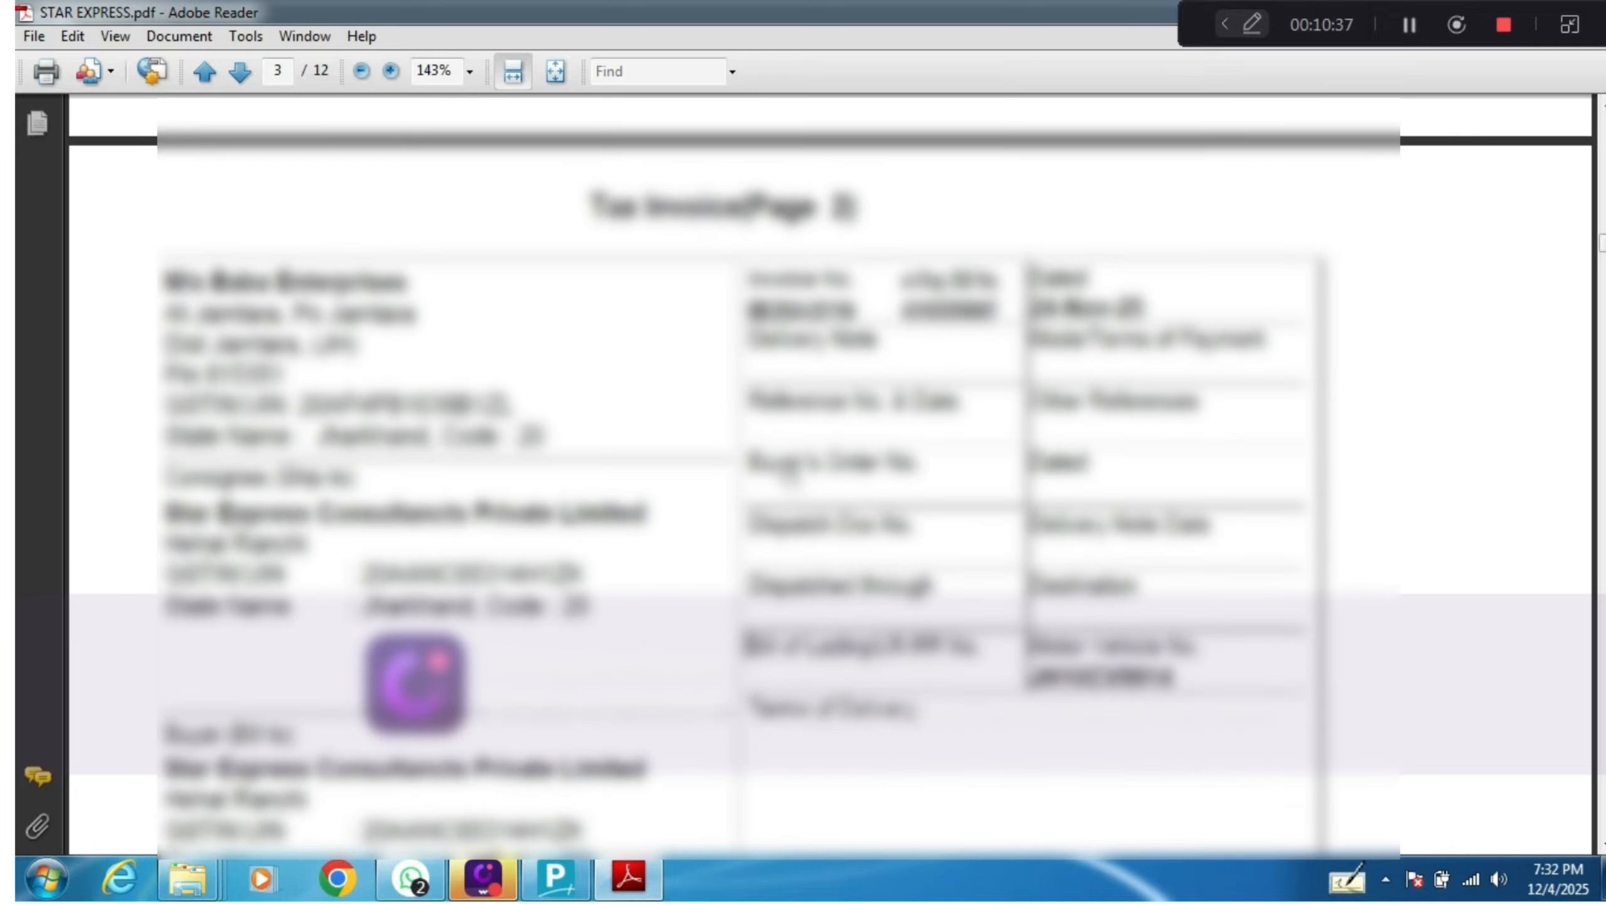
scroll(790, 479, "down", 20)
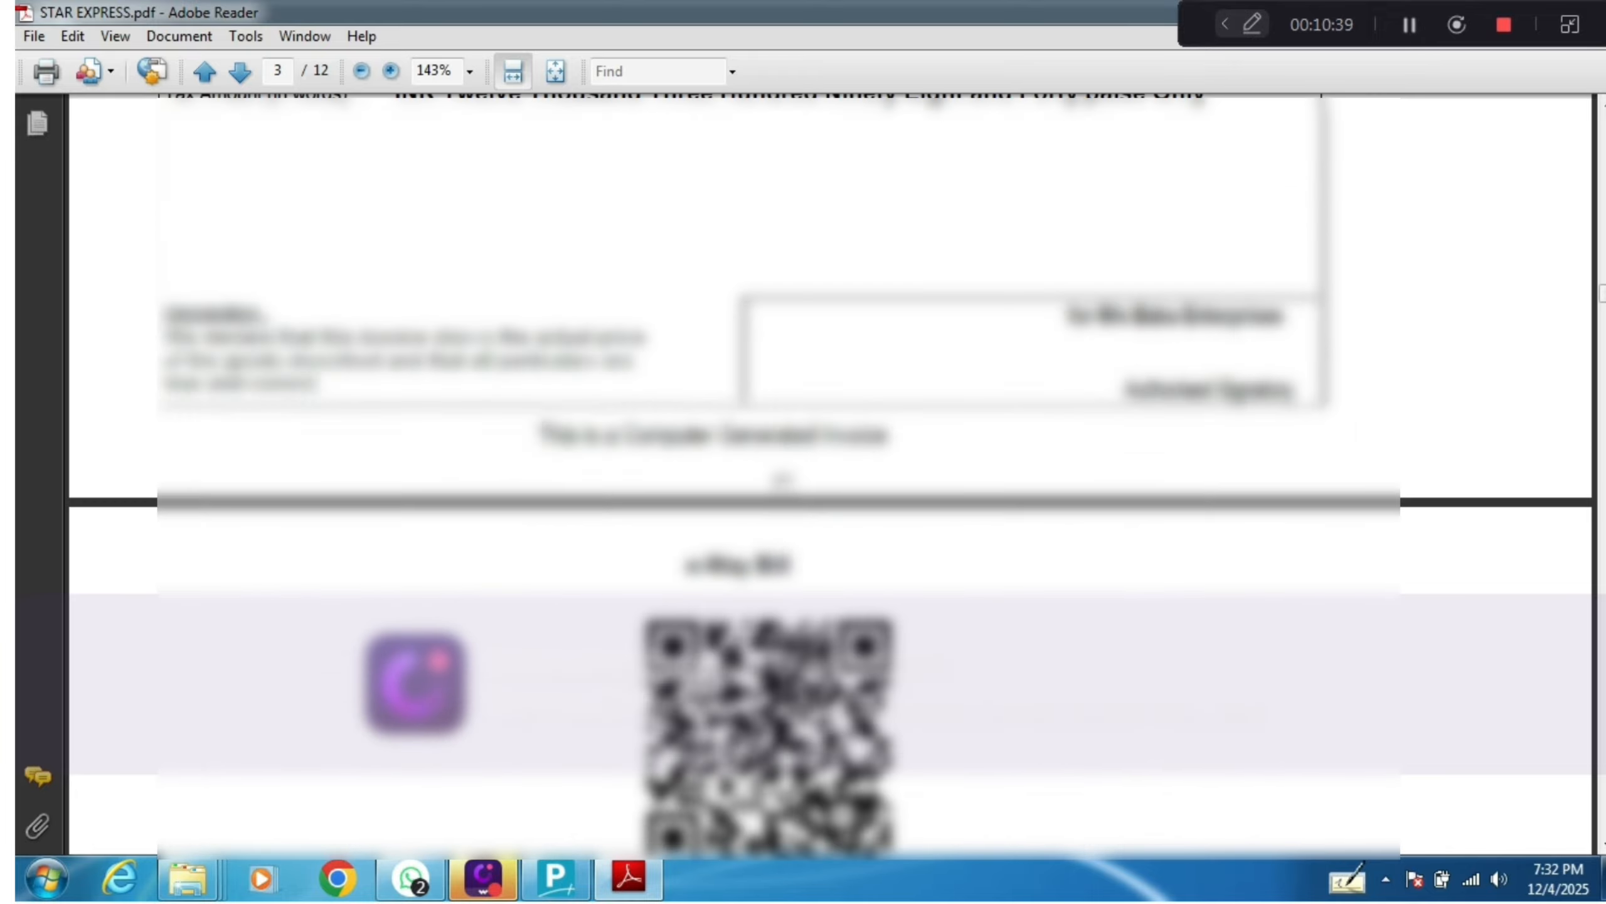